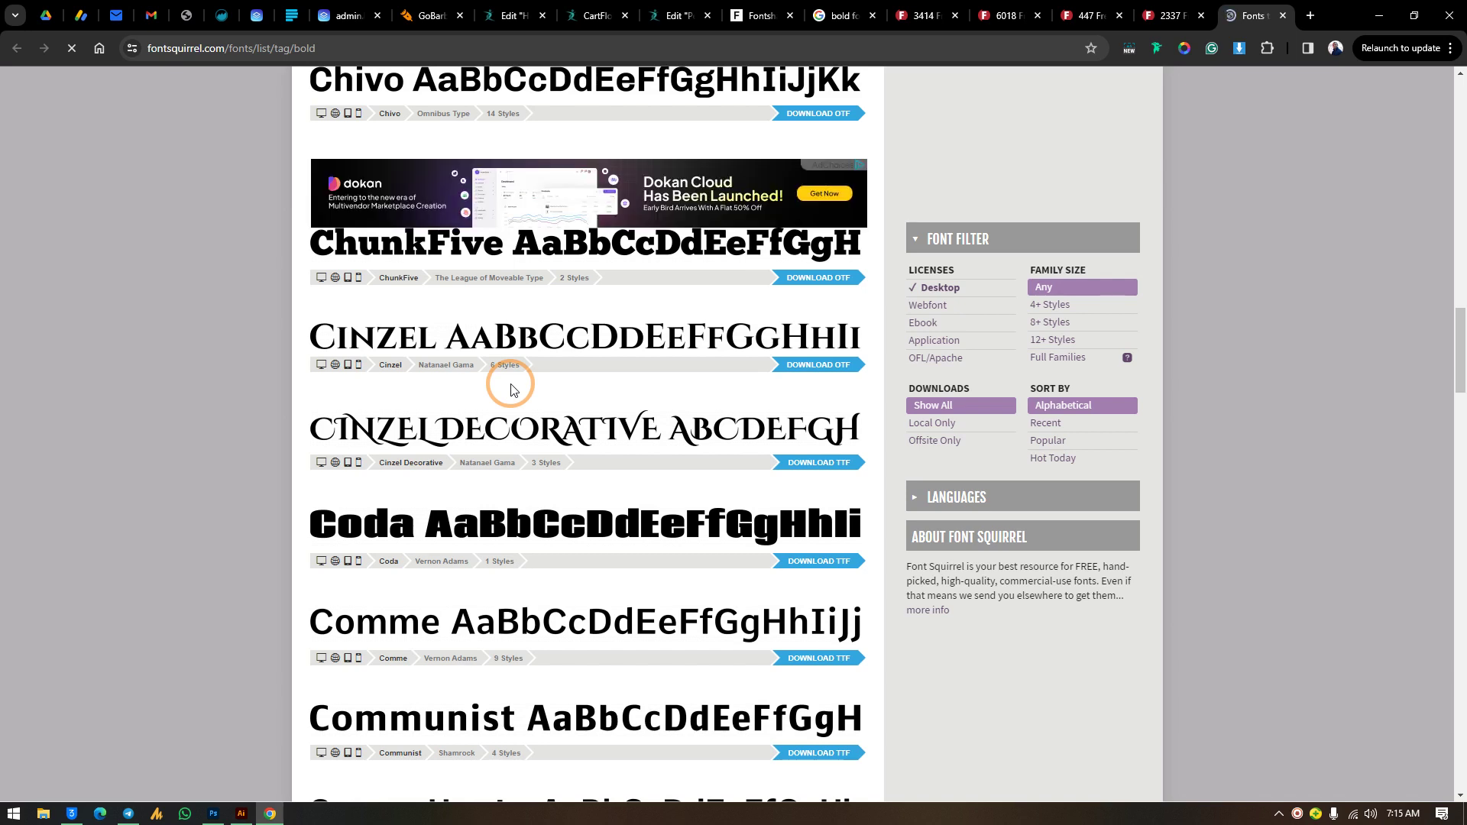
Open the Coda font's page from the bold fonts list and start its TTF download
{"action": "scroll", "coordinate": [529, 486], "scroll_direction": "down", "scroll_amount": 2}
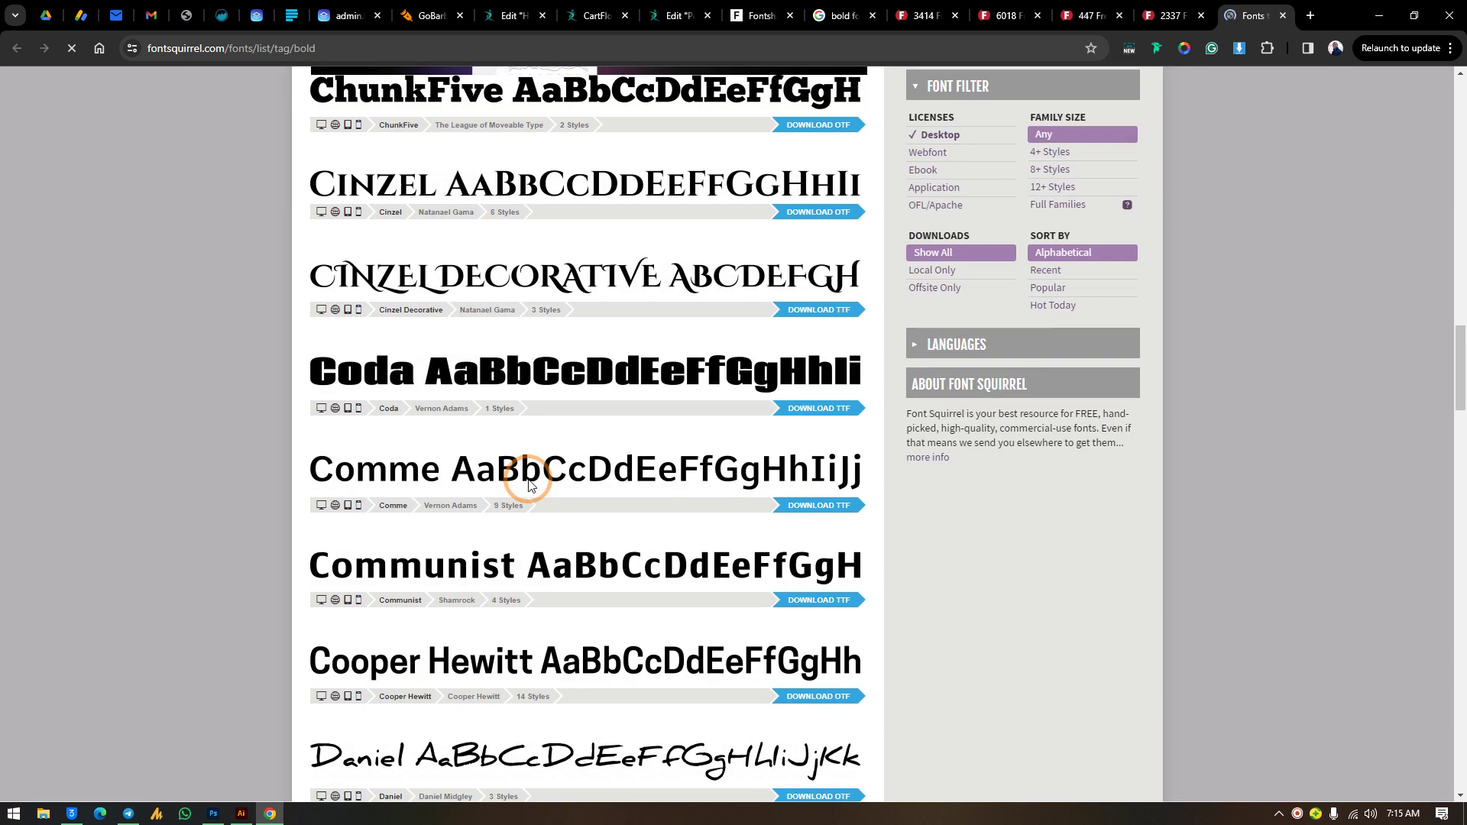
{"action": "left_click", "coordinate": [552, 381]}
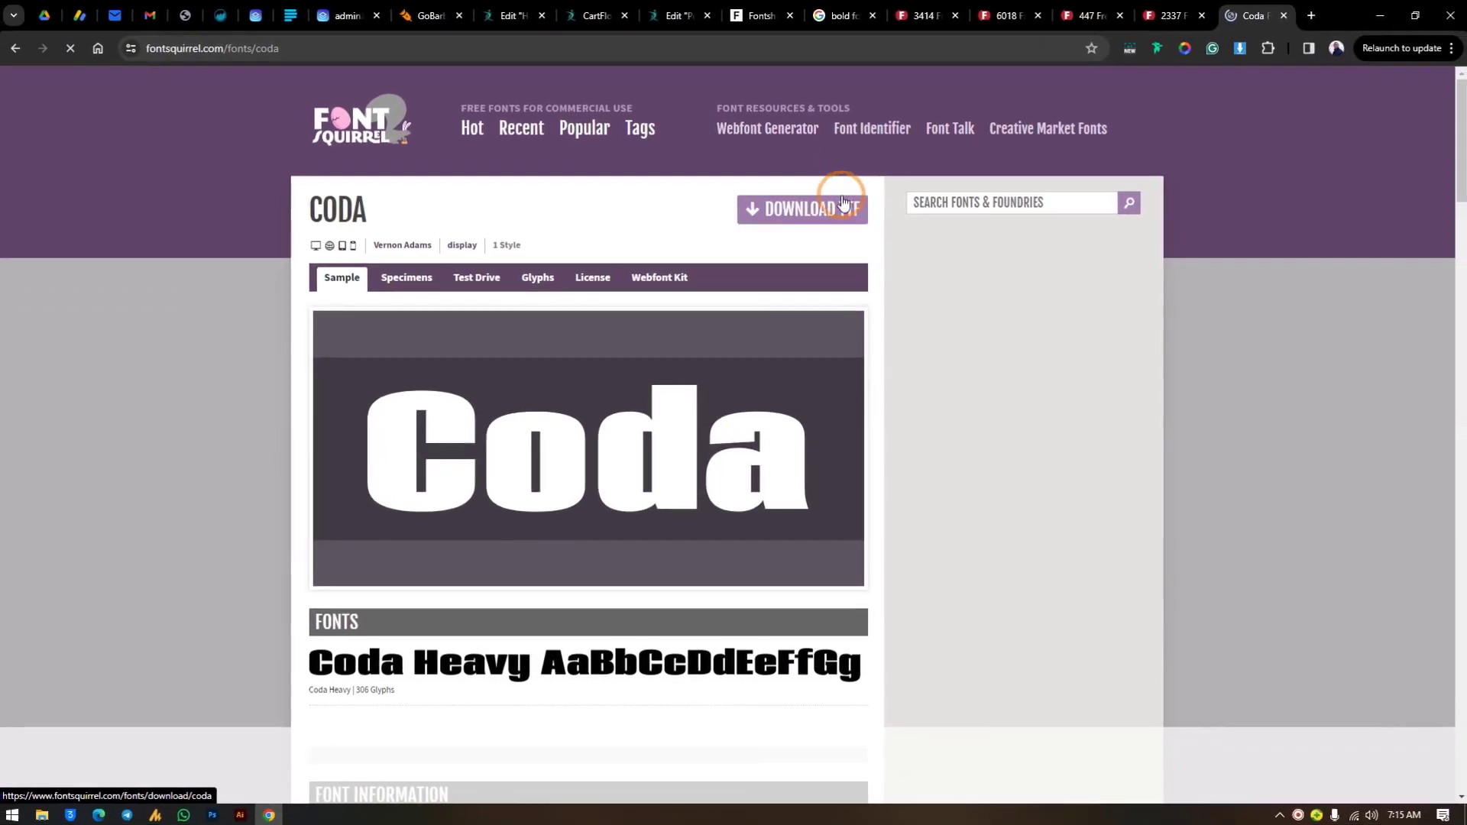
{"action": "left_click", "coordinate": [829, 393]}
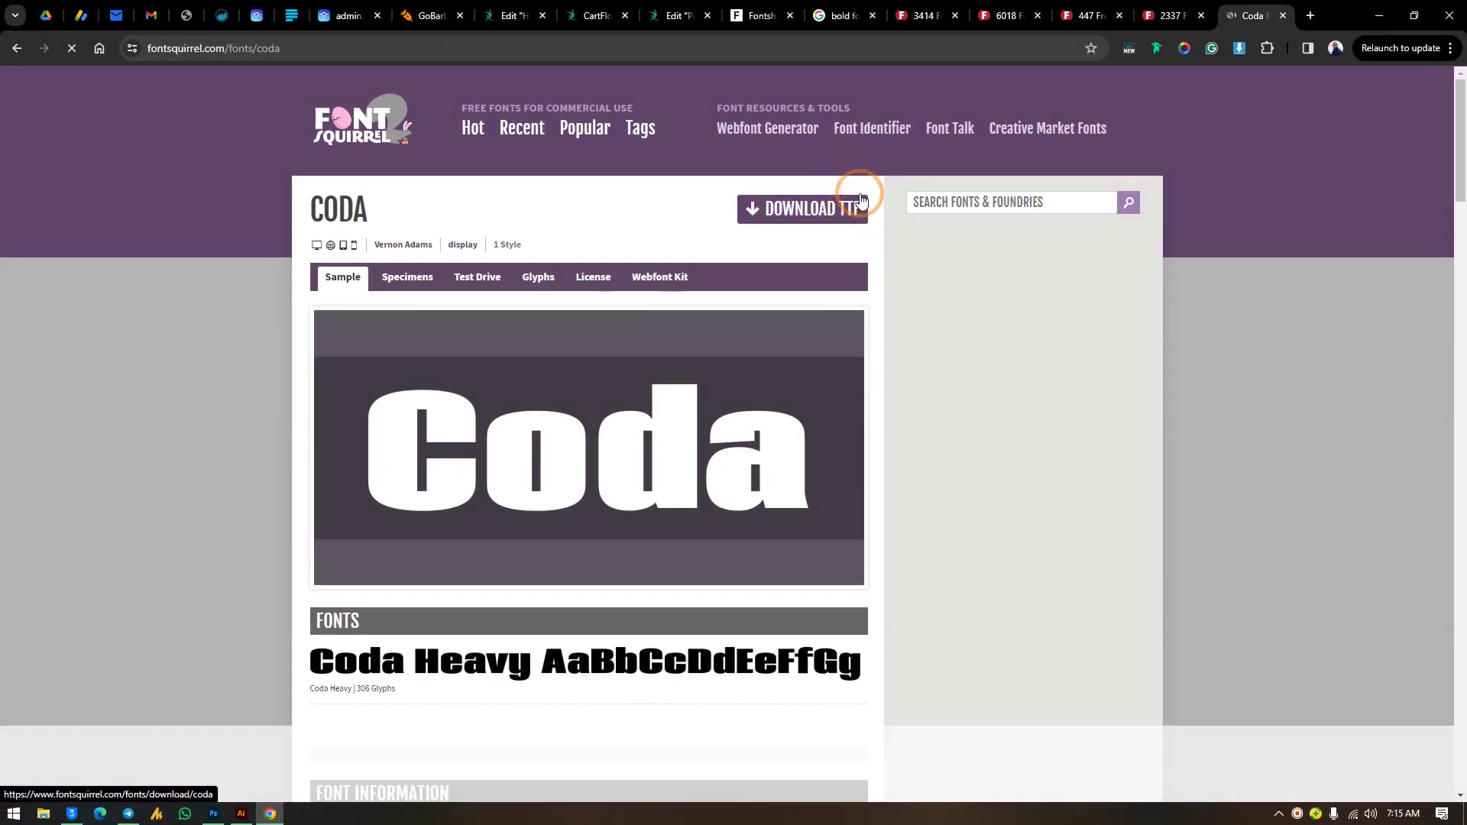
{"action": "left_click", "coordinate": [844, 197]}
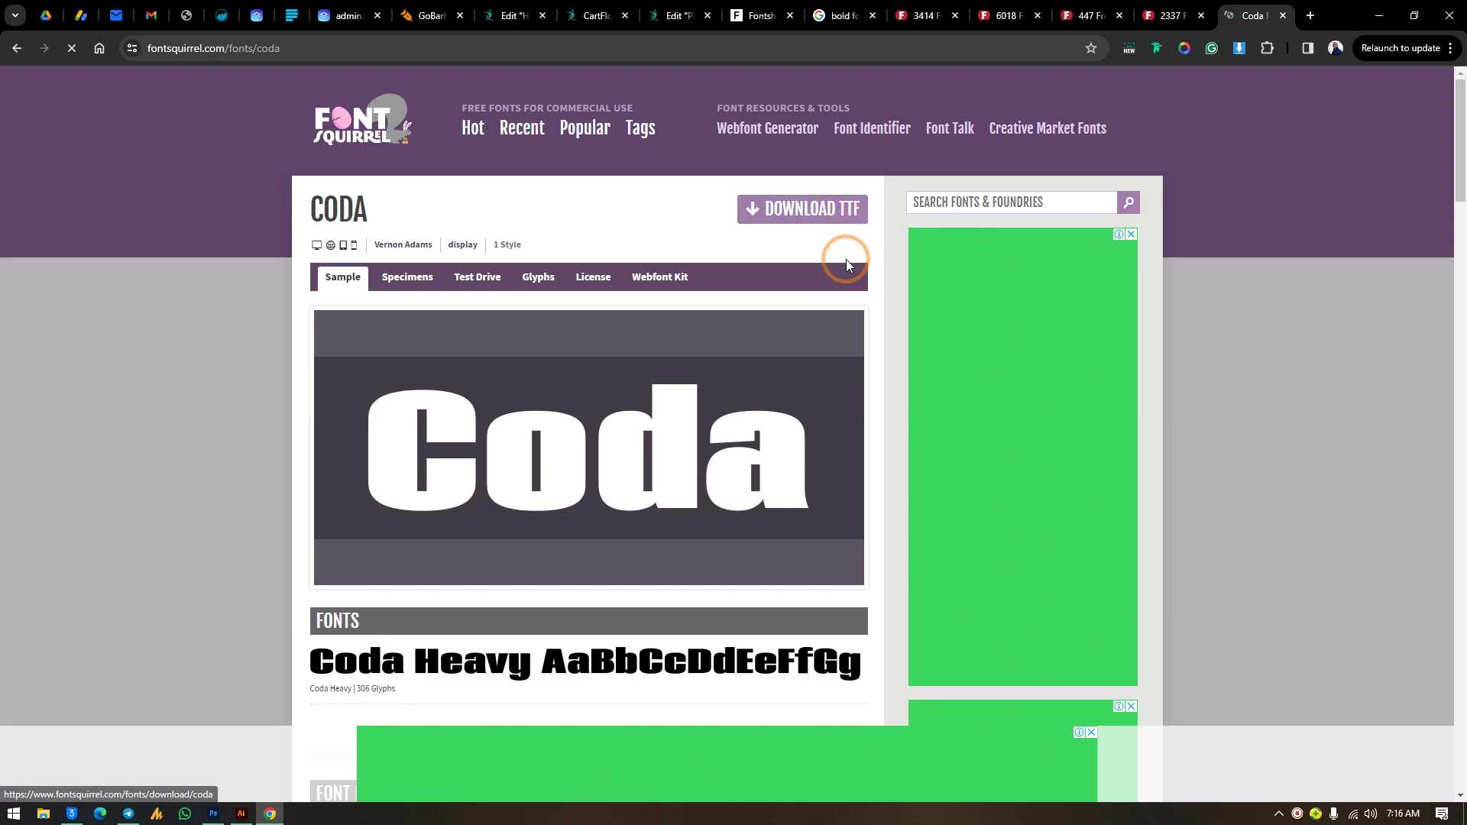
Examine the Coda page's specimen and font information, including its classification and tags
{"action": "scroll", "coordinate": [849, 301], "scroll_direction": "down", "scroll_amount": 6}
{"action": "scroll", "coordinate": [833, 298], "scroll_direction": "down", "scroll_amount": 4}
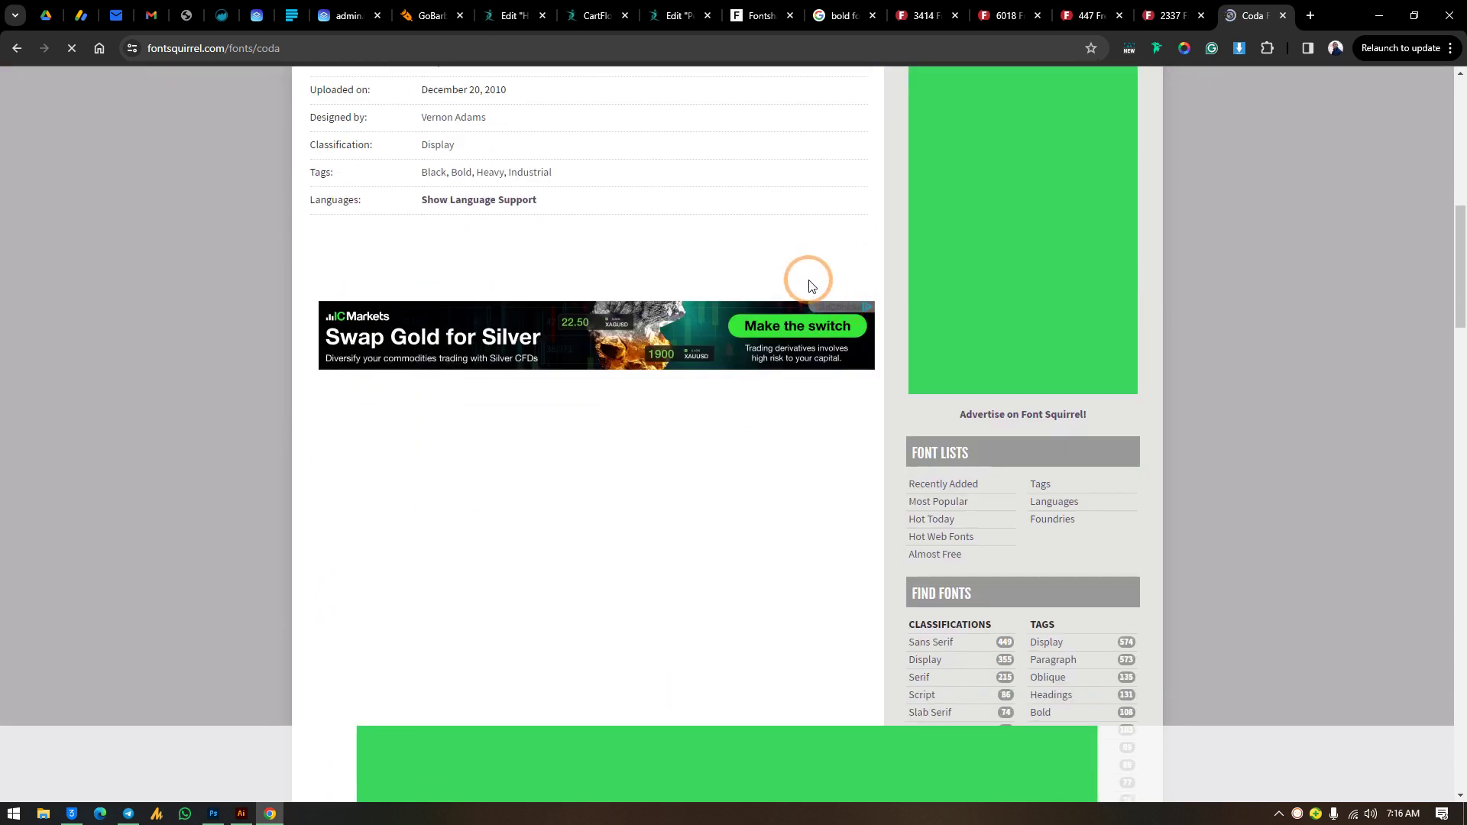
{"action": "scroll", "coordinate": [810, 284], "scroll_direction": "up", "scroll_amount": 3}
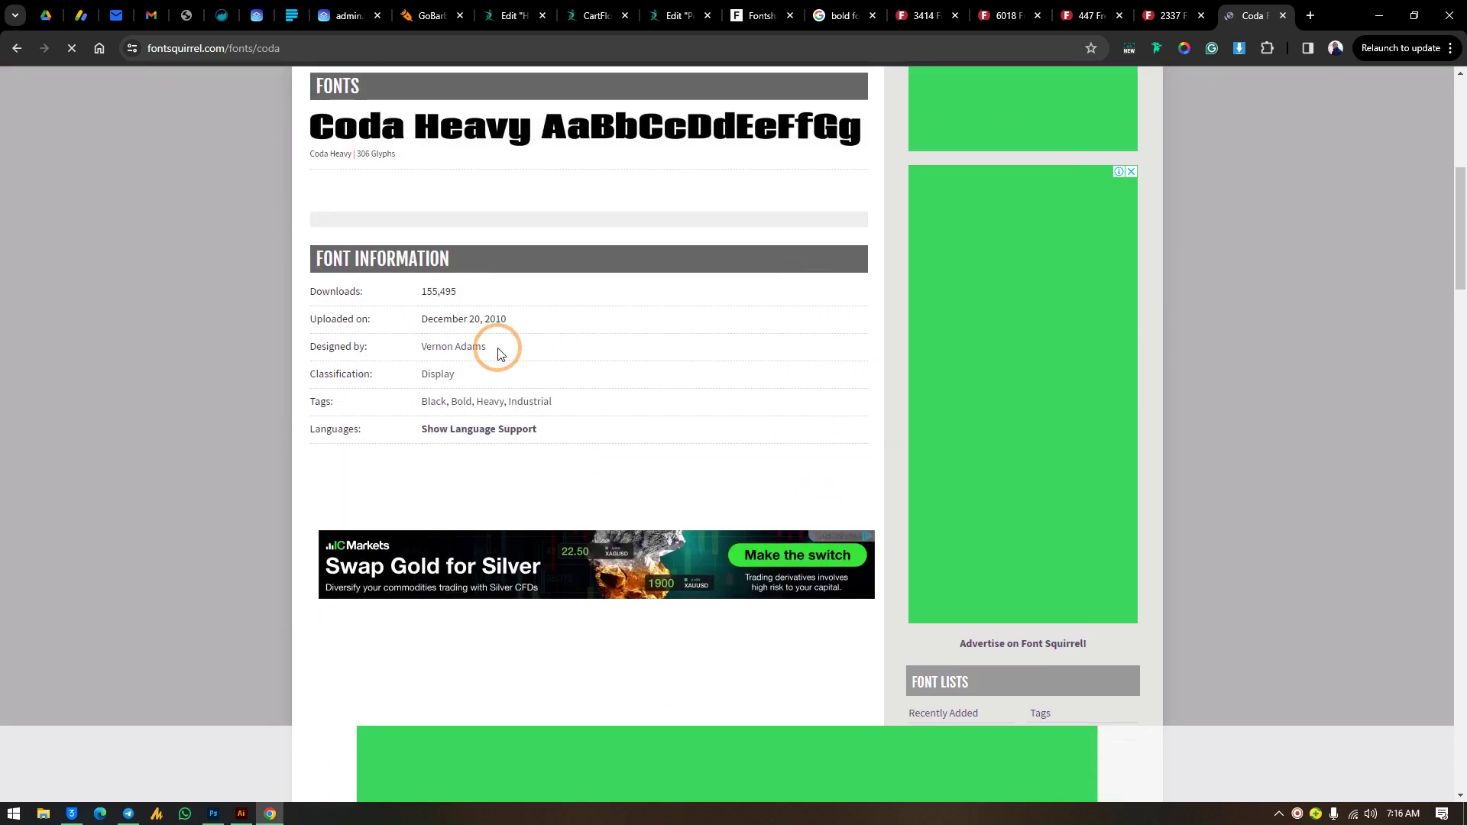
{"action": "scroll", "coordinate": [496, 350], "scroll_direction": "down", "scroll_amount": 12}
{"action": "scroll", "coordinate": [496, 345], "scroll_direction": "up", "scroll_amount": 8}
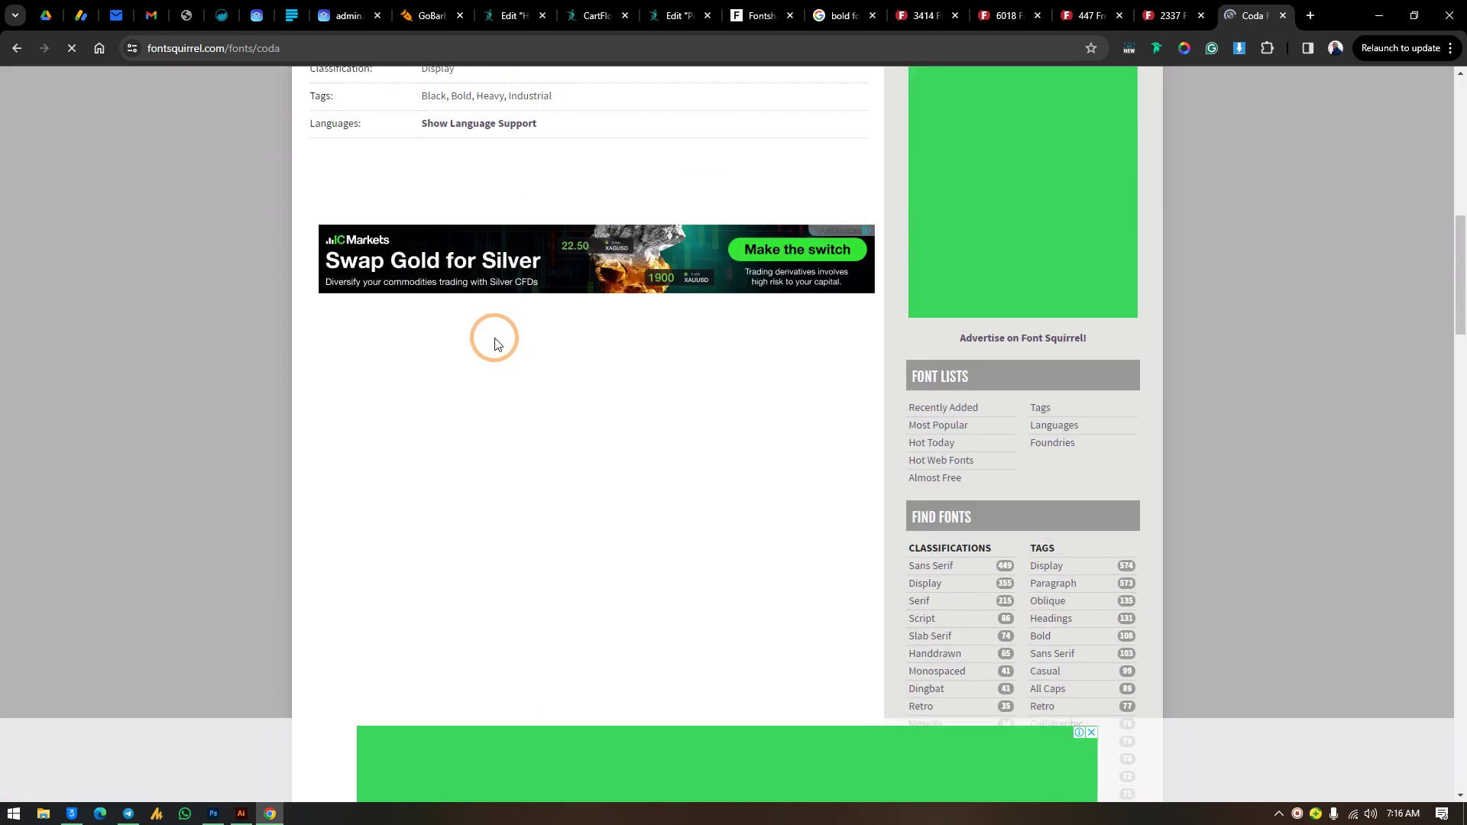
{"action": "scroll", "coordinate": [497, 344], "scroll_direction": "up", "scroll_amount": 10}
Open the Creattion Demo page from the 1001 Fonts signature list and request its OTF download
{"action": "left_click", "coordinate": [926, 15]}
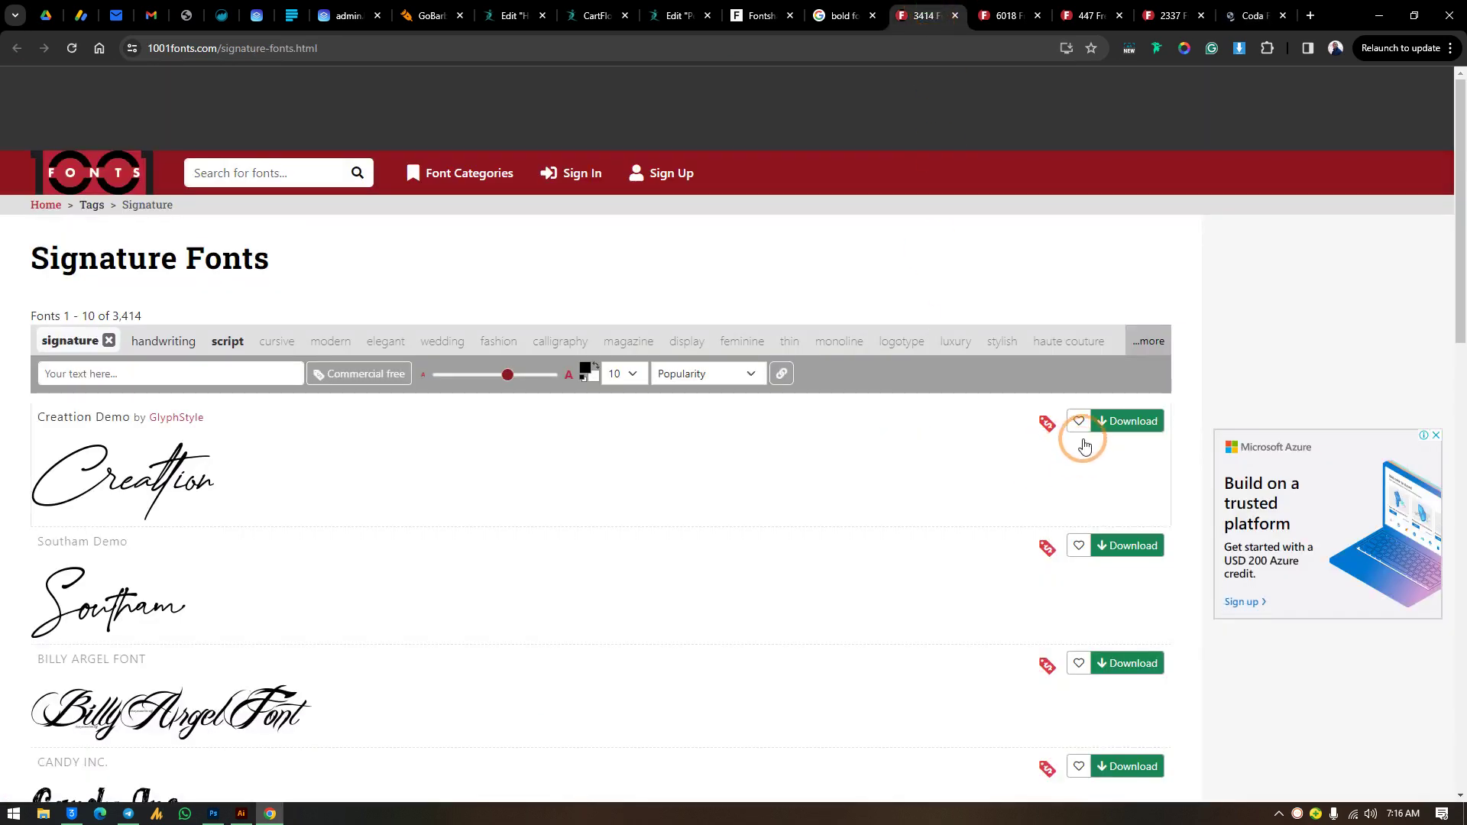
{"action": "scroll", "coordinate": [1084, 443], "scroll_direction": "down", "scroll_amount": 3}
{"action": "scroll", "coordinate": [1085, 435], "scroll_direction": "up", "scroll_amount": 3}
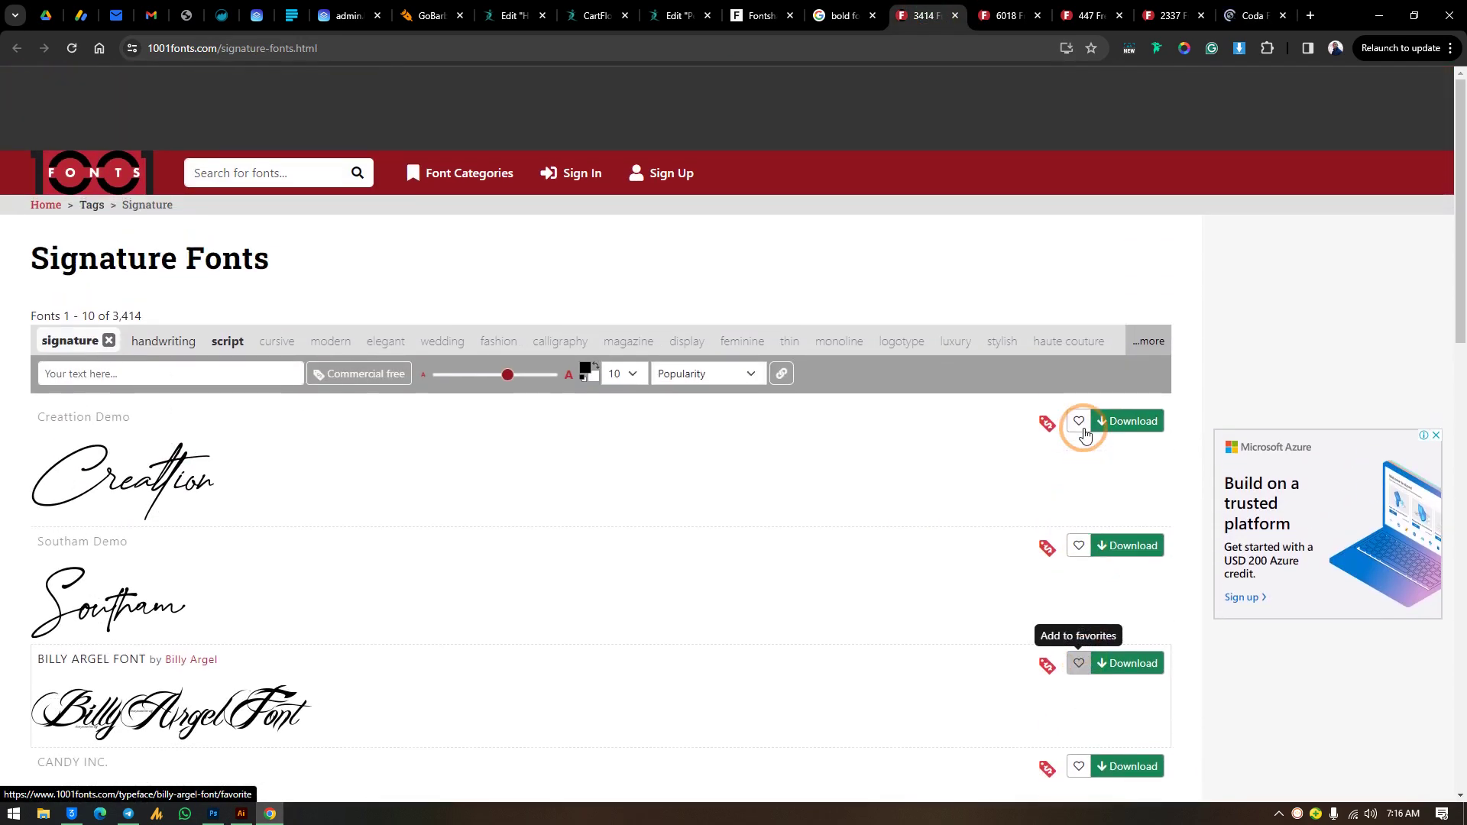
{"action": "left_click", "coordinate": [328, 468]}
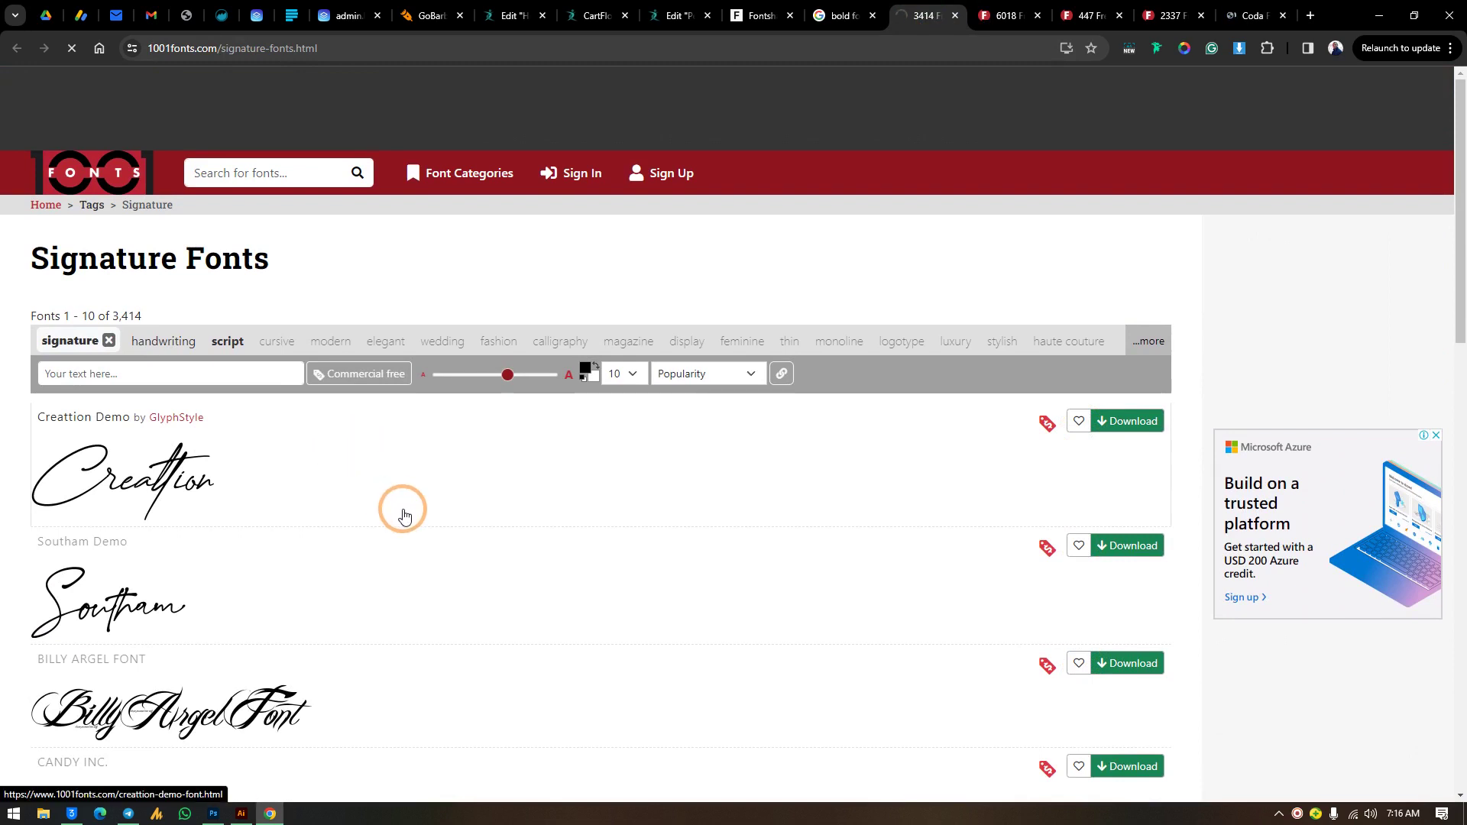
{"action": "scroll", "coordinate": [571, 461], "scroll_direction": "down", "scroll_amount": 5}
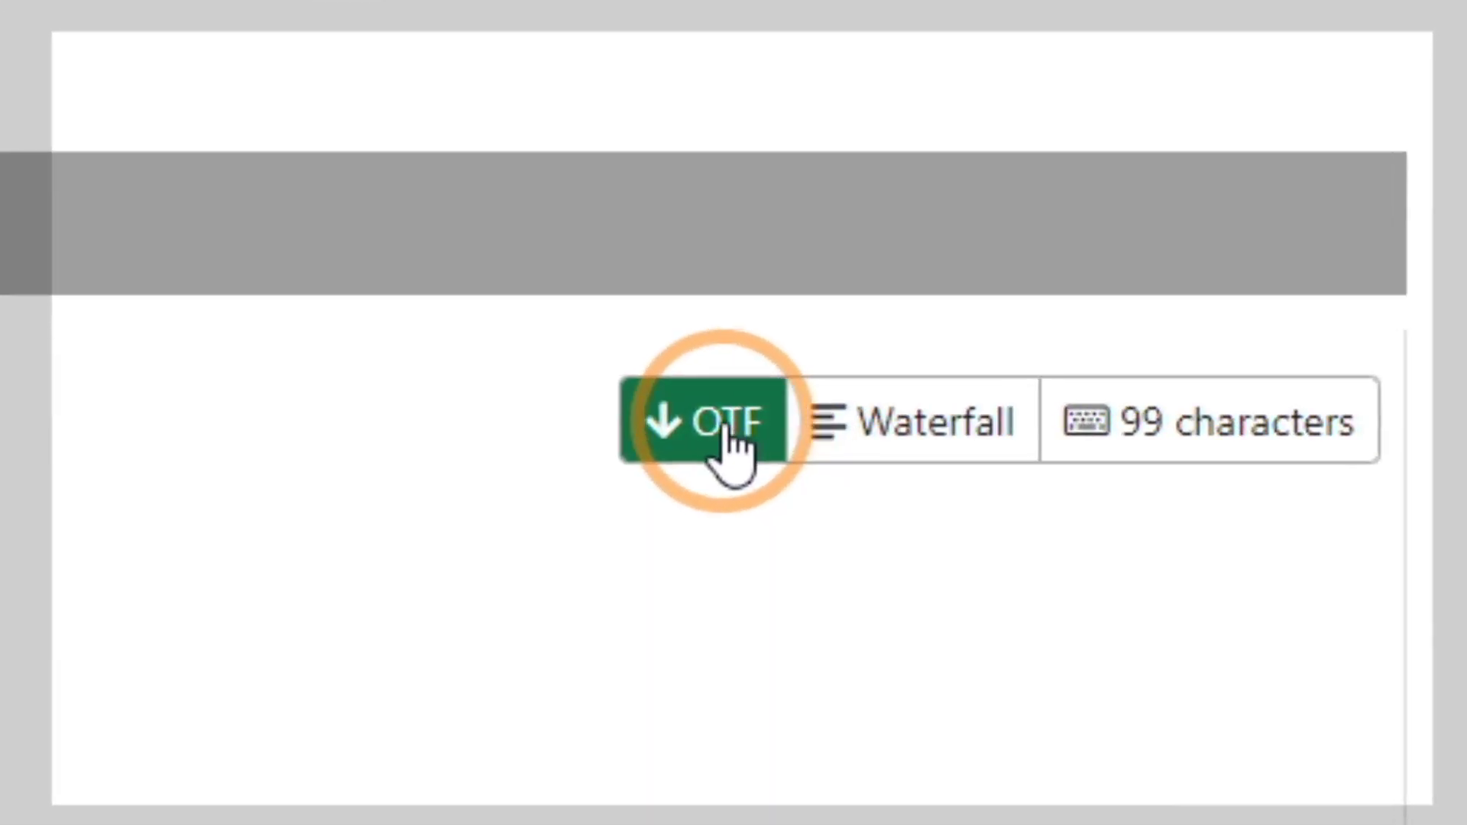
{"action": "left_click", "coordinate": [961, 565]}
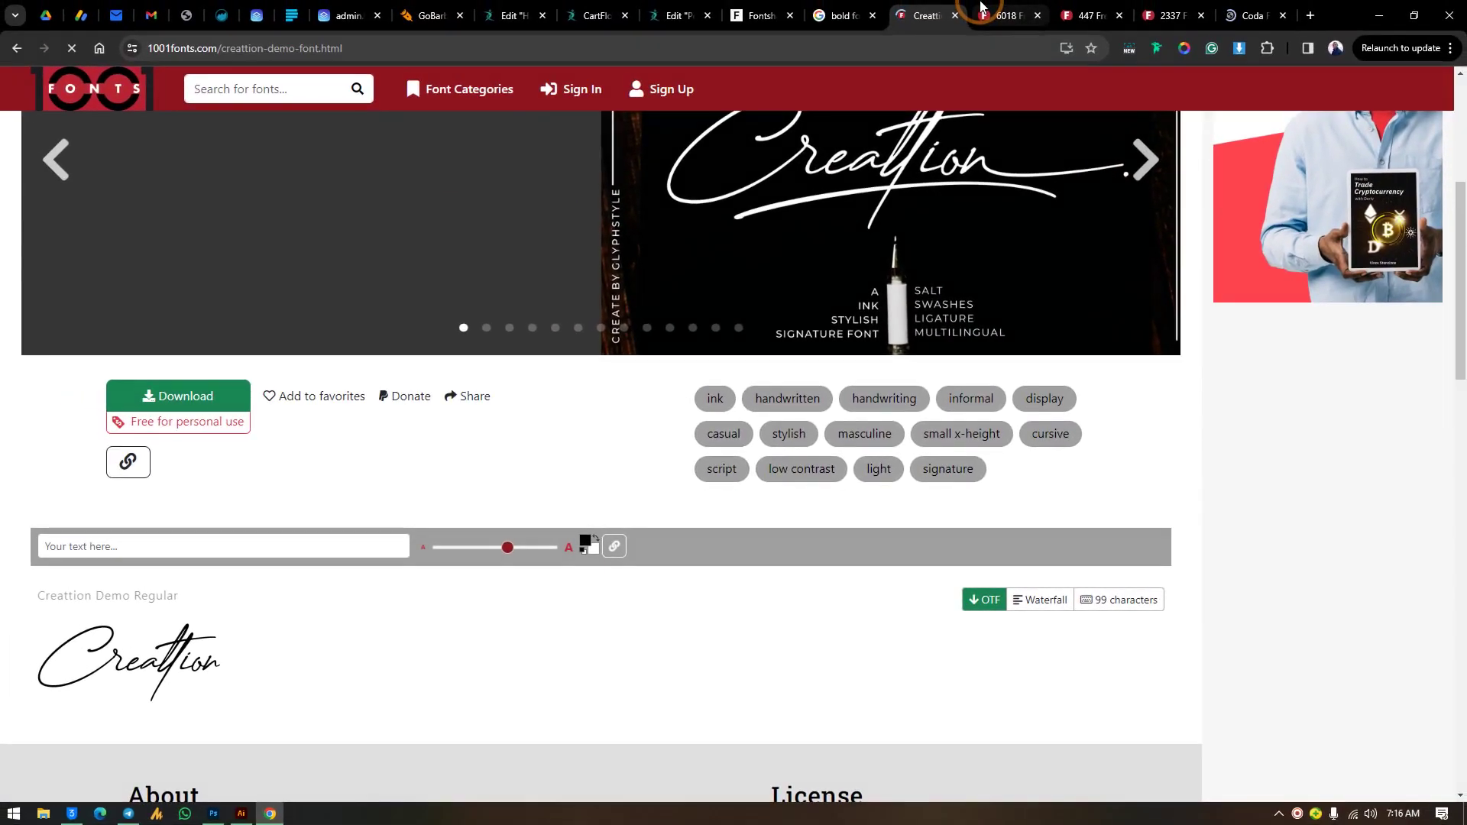
Save the Coda font download to the Desktop as coda.zip and close the Coda page
{"action": "mouse_move", "coordinate": [998, 4]}
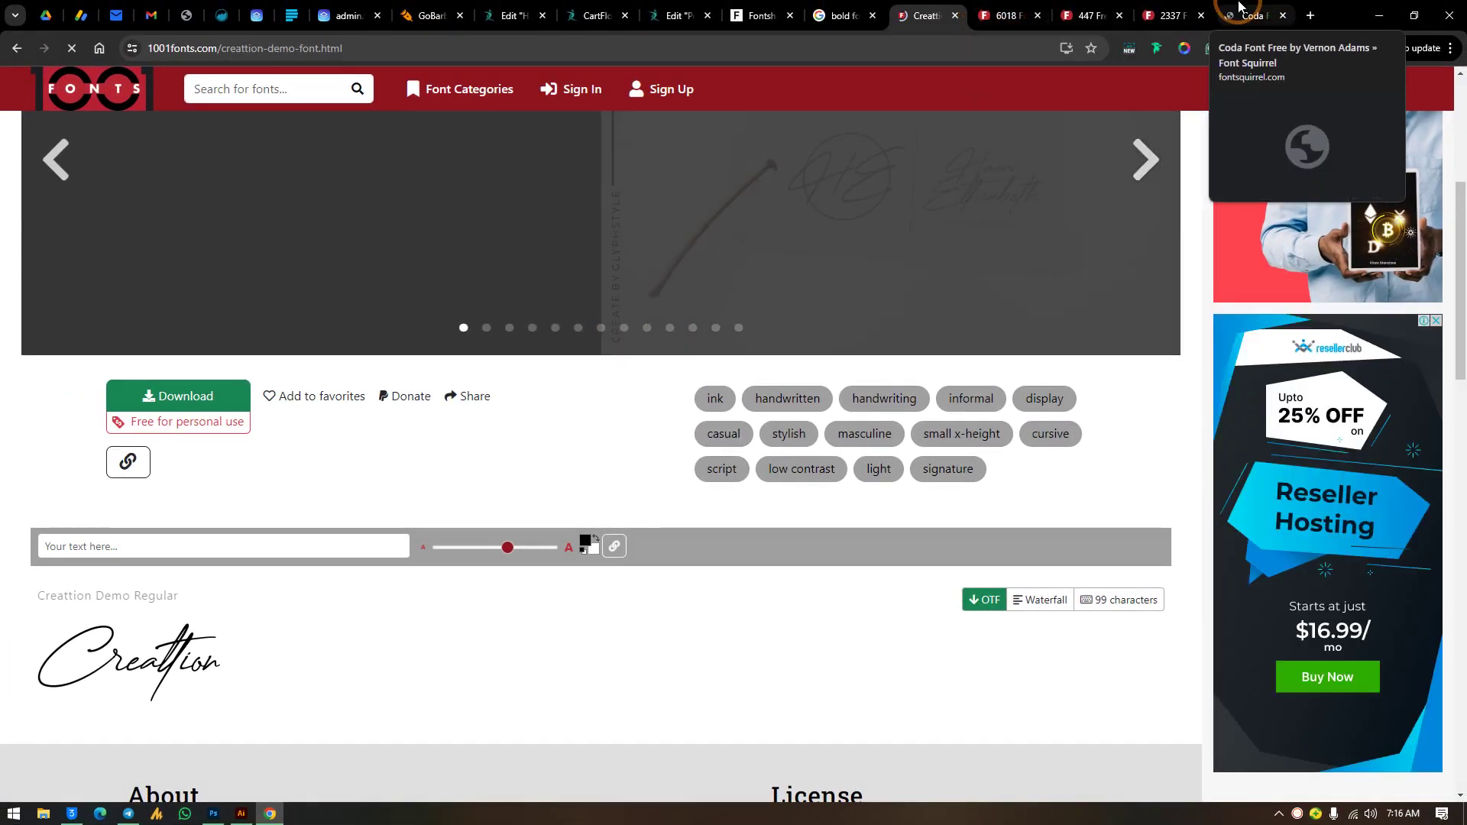
{"action": "left_click", "coordinate": [1005, 14]}
{"action": "left_click", "coordinate": [1292, 6]}
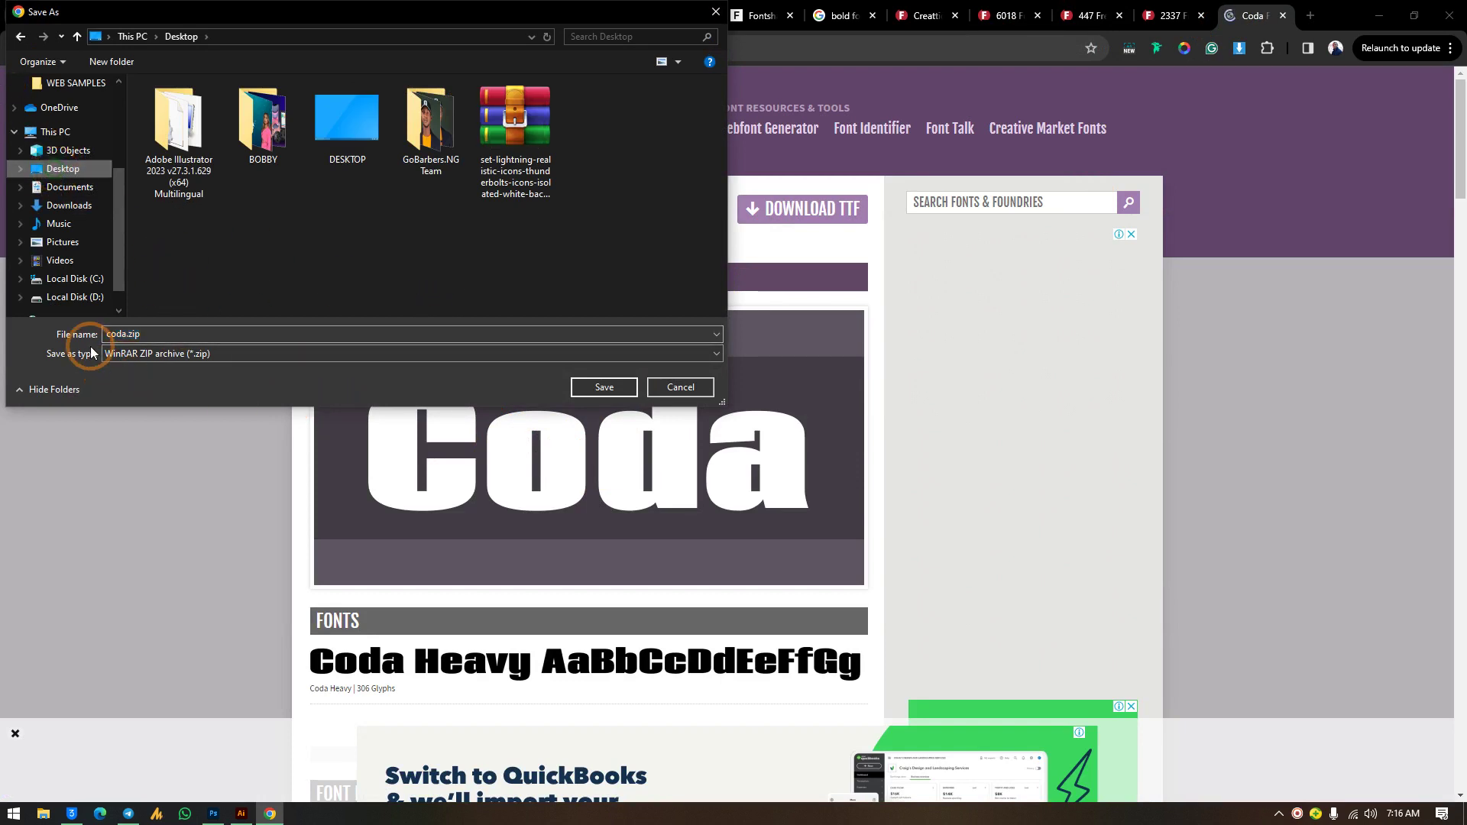
{"action": "left_click", "coordinate": [603, 387]}
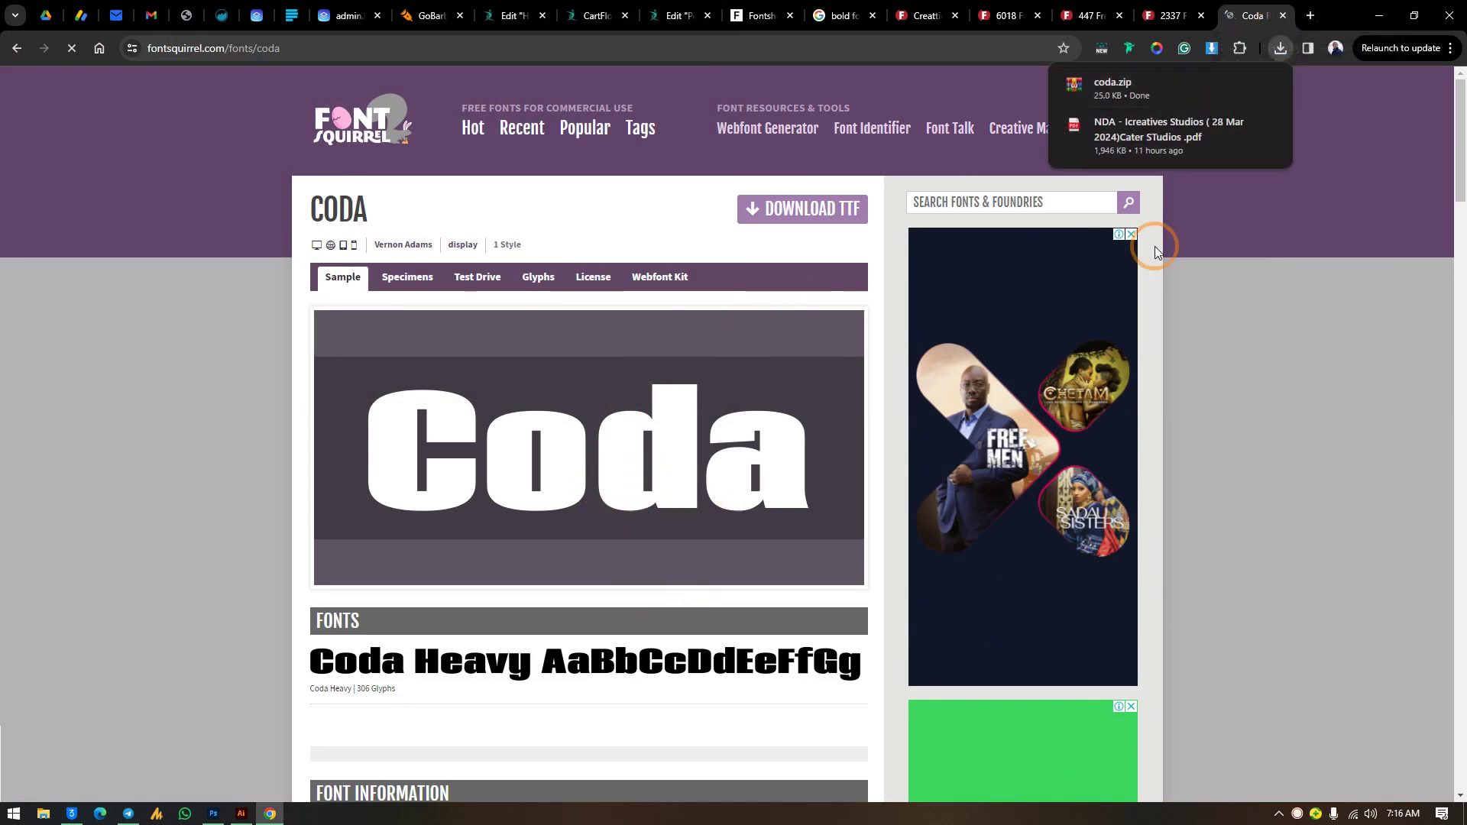
{"action": "left_click", "coordinate": [1284, 17]}
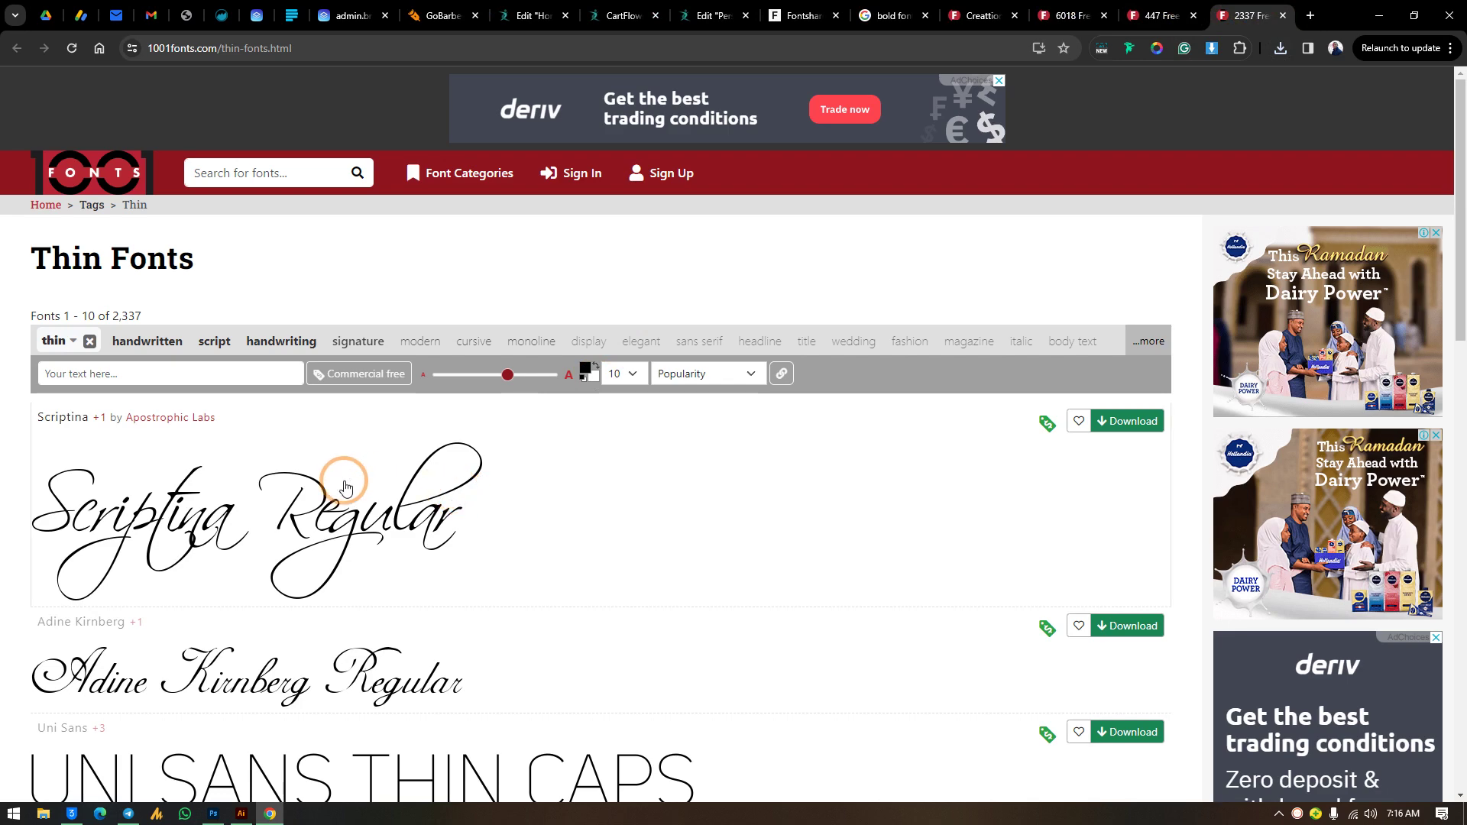
Look over the thin fonts list and check the About and License sections of the Creattion Demo page
{"action": "scroll", "coordinate": [374, 512], "scroll_direction": "down", "scroll_amount": 3}
{"action": "scroll", "coordinate": [398, 526], "scroll_direction": "up", "scroll_amount": 3}
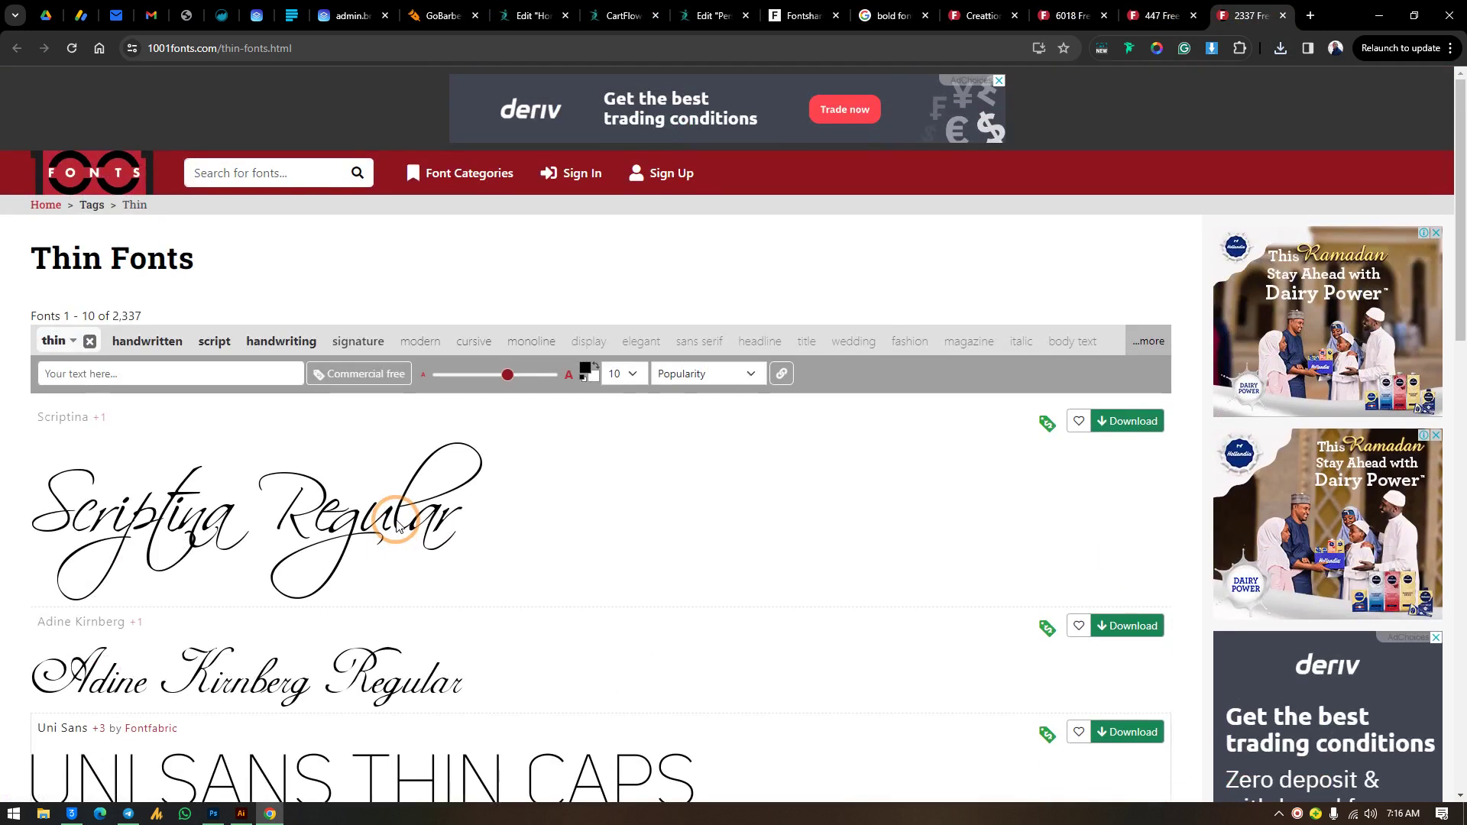
{"action": "left_click", "coordinate": [970, 7]}
{"action": "scroll", "coordinate": [701, 436], "scroll_direction": "down", "scroll_amount": 5}
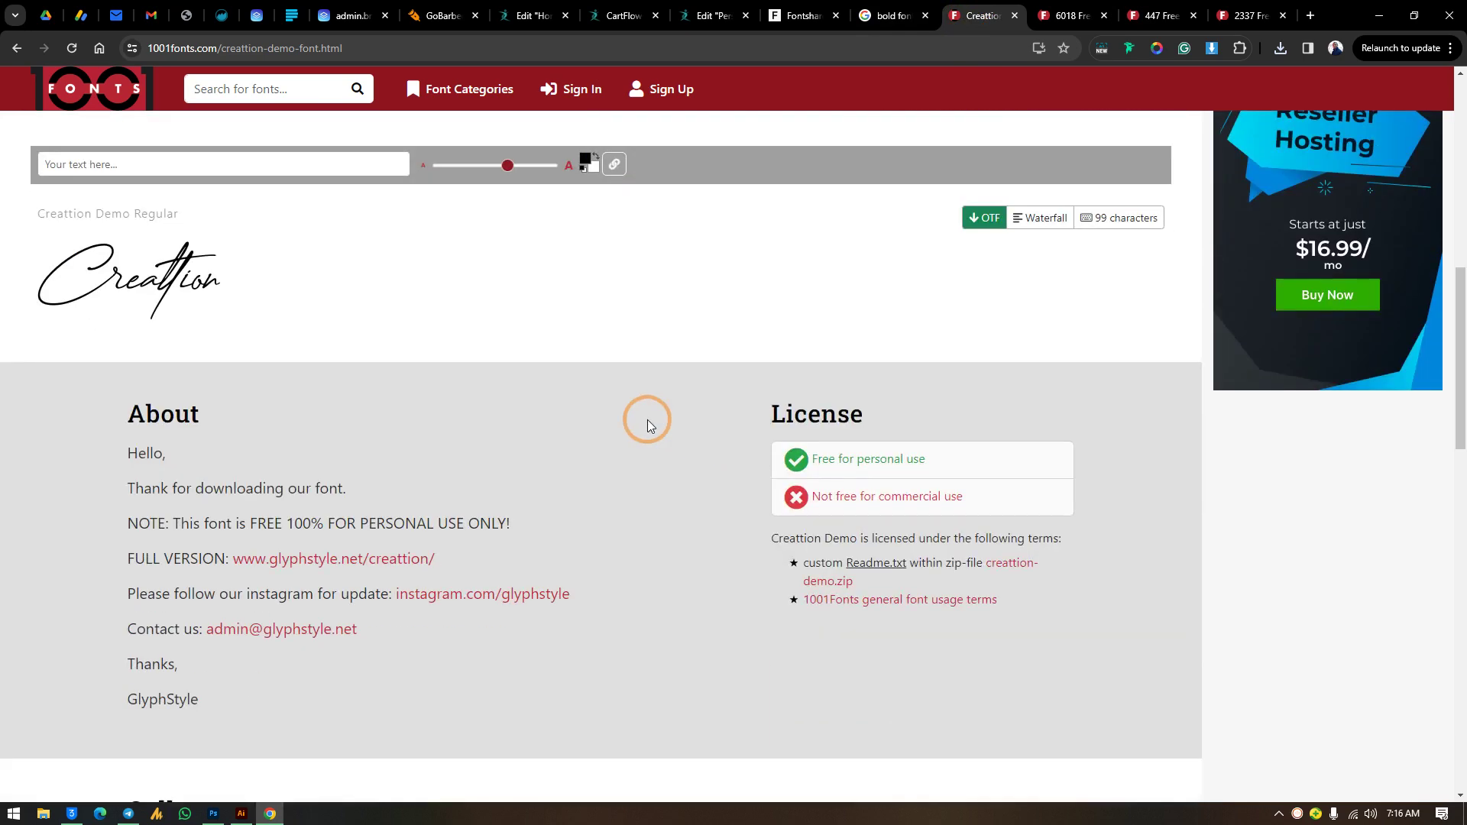
{"action": "scroll", "coordinate": [272, 301], "scroll_direction": "up", "scroll_amount": 2}
{"action": "scroll", "coordinate": [497, 458], "scroll_direction": "up", "scroll_amount": 8}
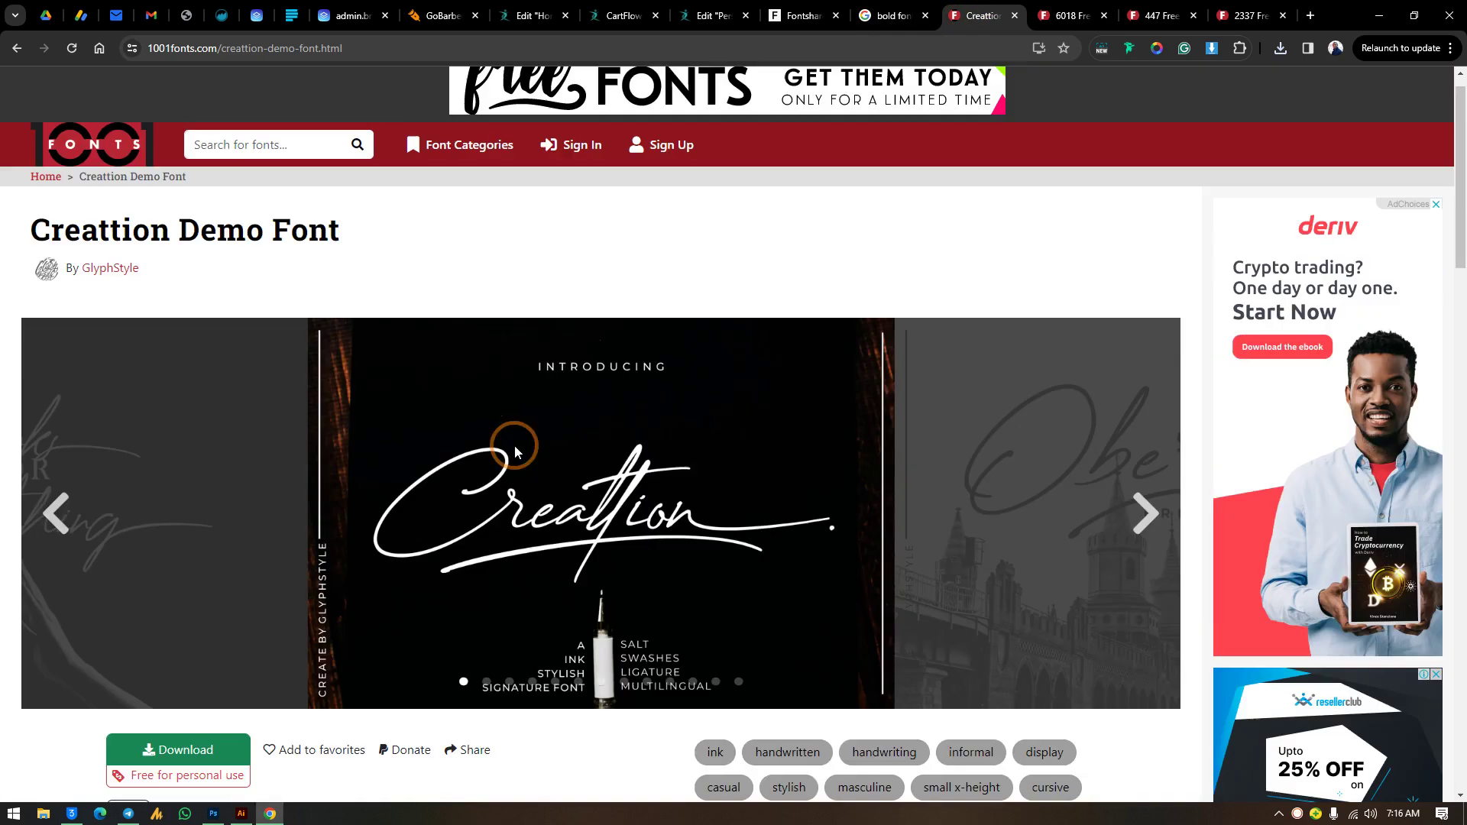
{"action": "scroll", "coordinate": [616, 325], "scroll_direction": "down", "scroll_amount": 3}
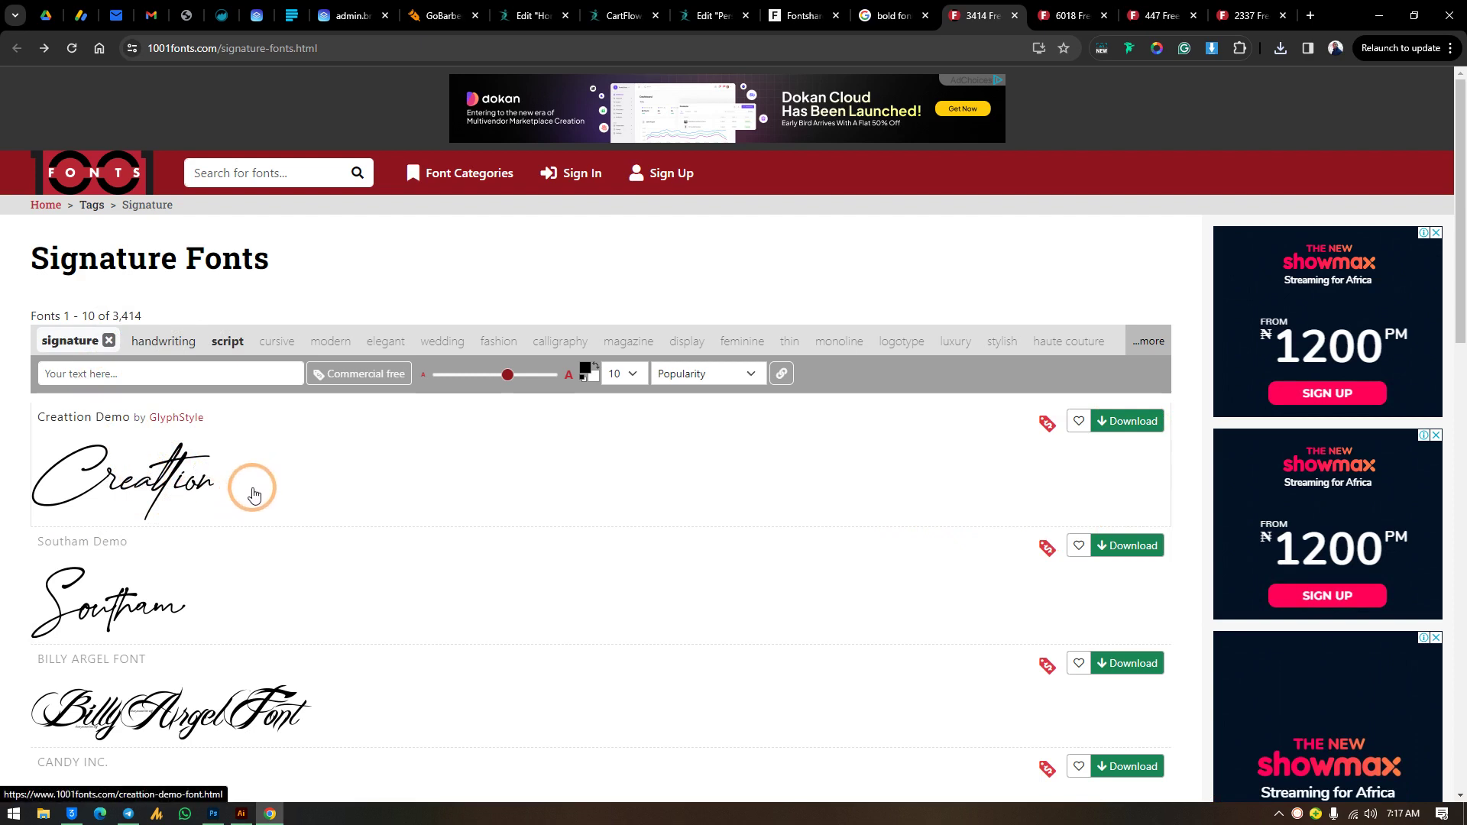
Preview the signature fonts with the sample text "Espirito Protetor" and compare the styles down the list
{"action": "left_click", "coordinate": [112, 375]}
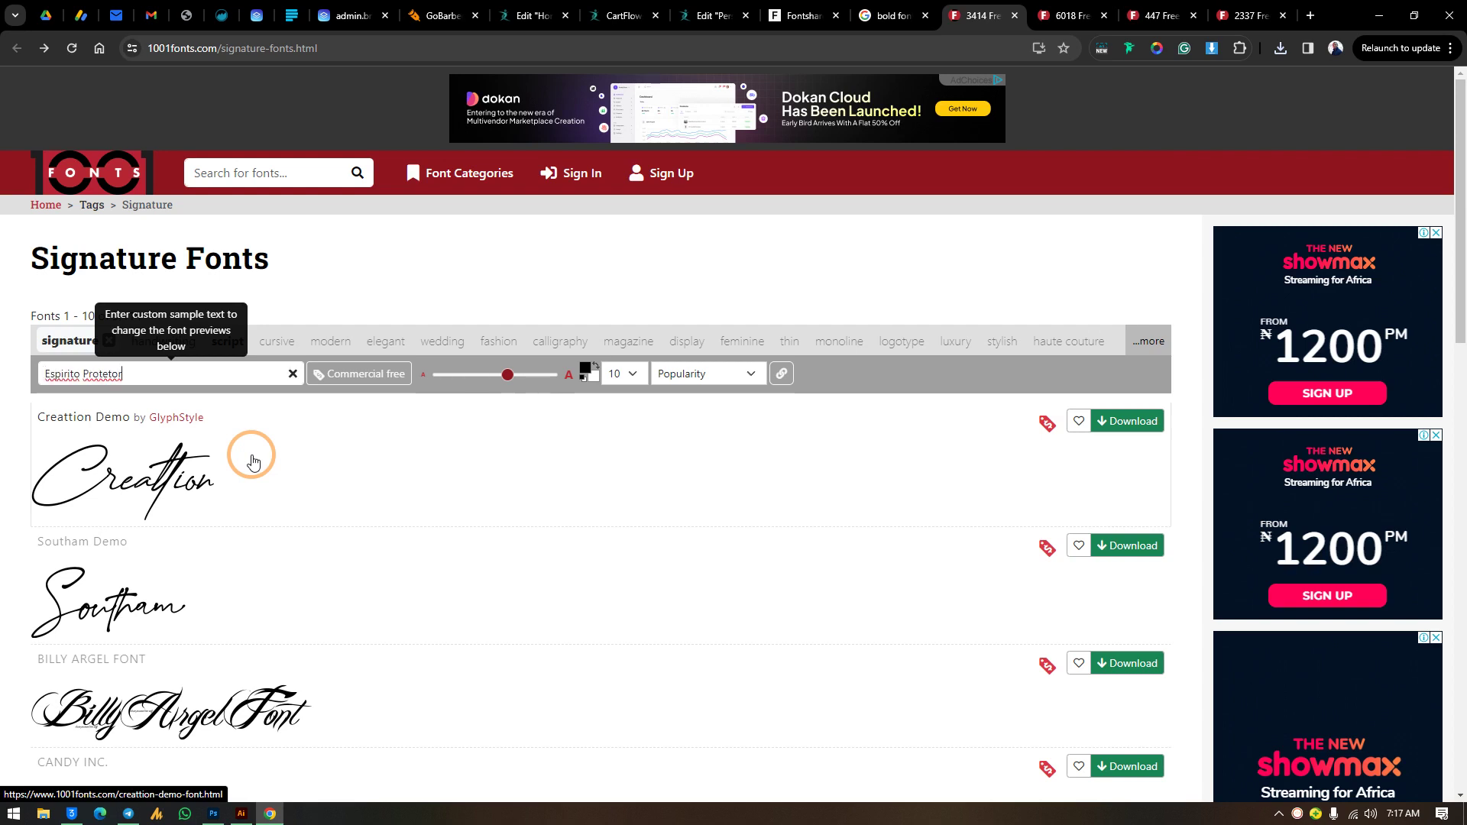
{"action": "left_click", "coordinate": [96, 377]}
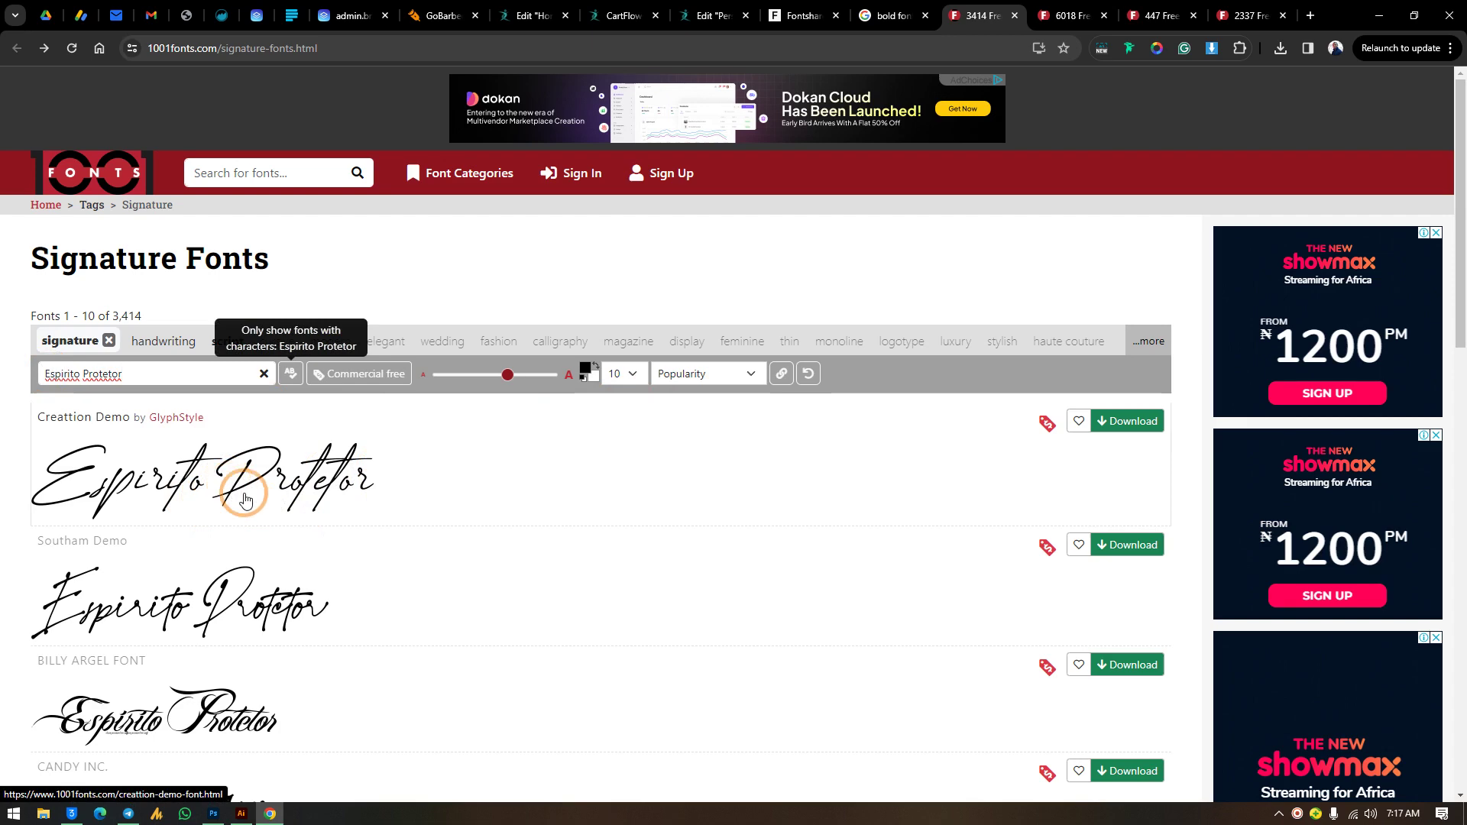
{"action": "scroll", "coordinate": [290, 451], "scroll_direction": "down", "scroll_amount": 2}
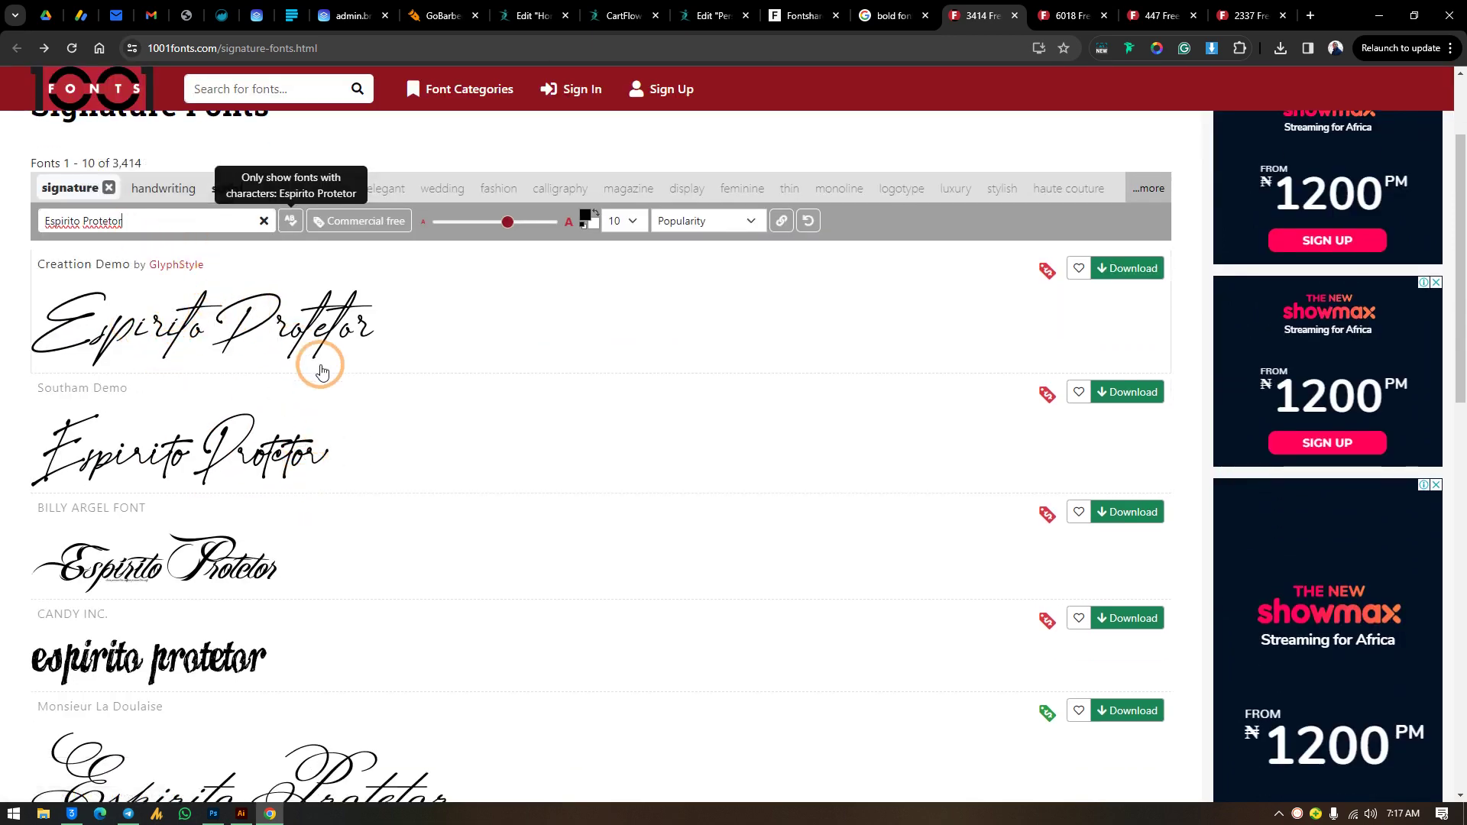
{"action": "scroll", "coordinate": [321, 372], "scroll_direction": "down", "scroll_amount": 5}
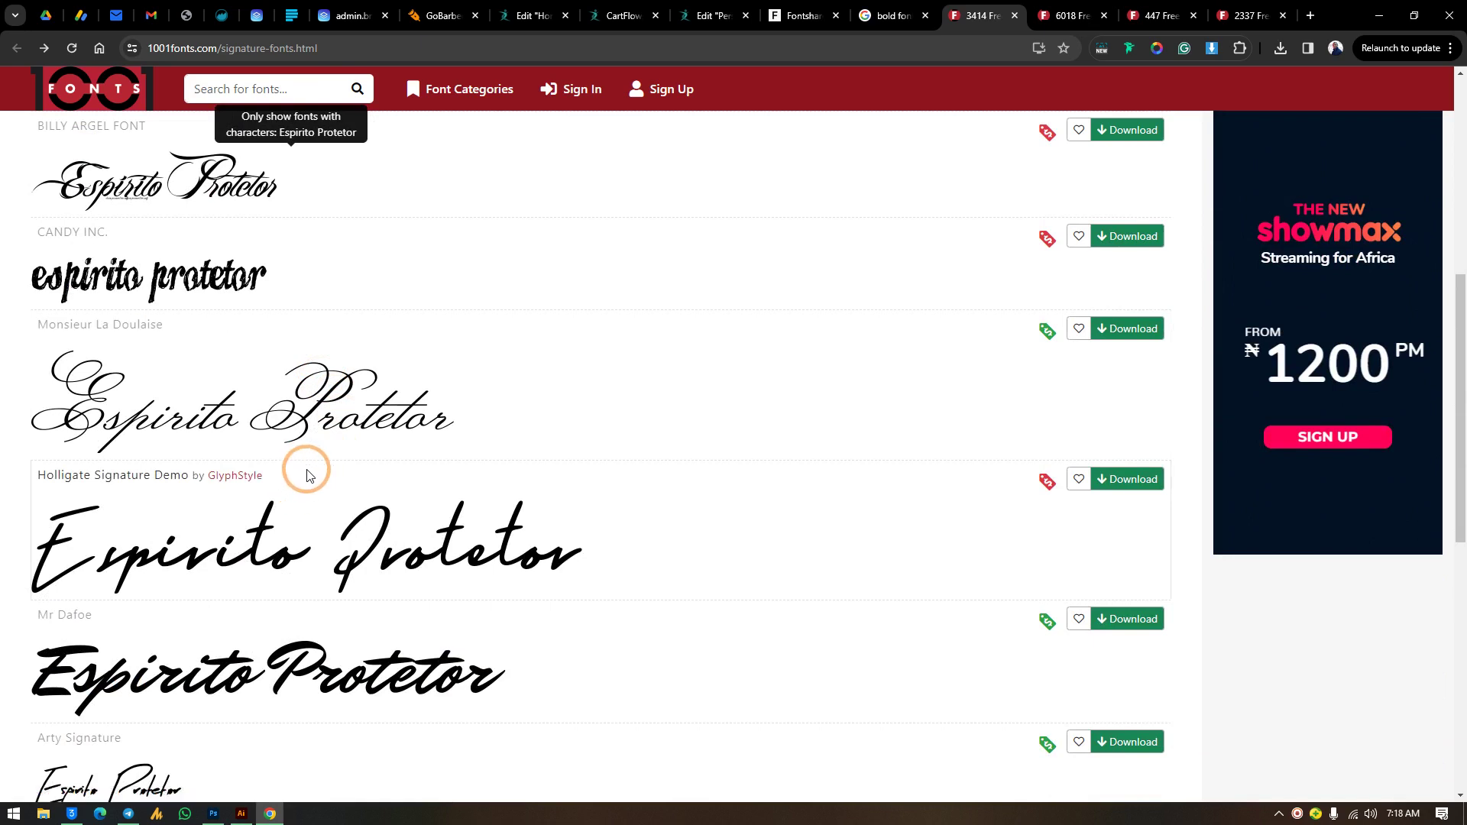
{"action": "scroll", "coordinate": [303, 476], "scroll_direction": "down", "scroll_amount": 6}
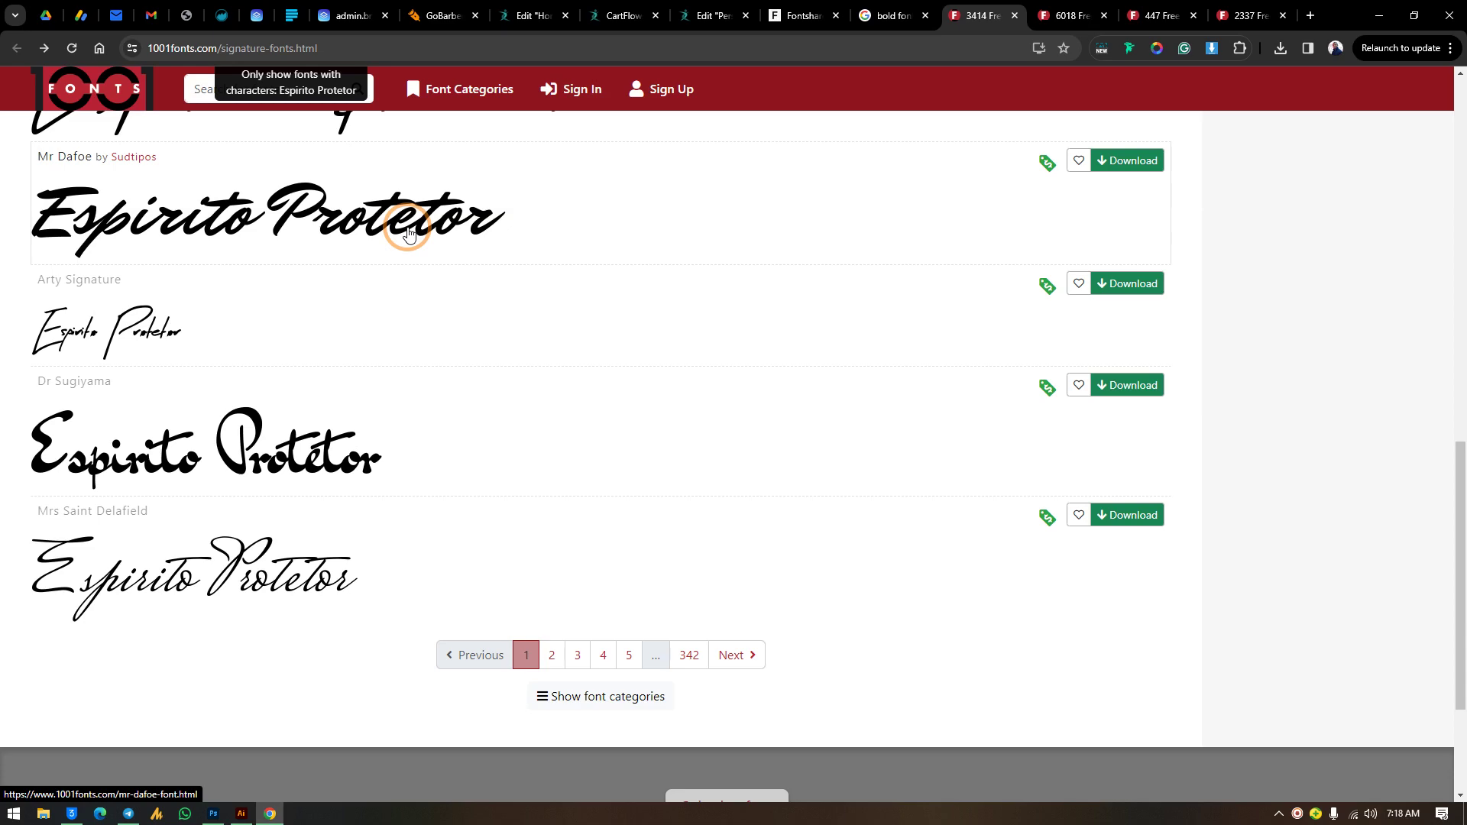
Look through the bold fonts list and return to the signature fonts previews
{"action": "left_click", "coordinate": [1066, 16]}
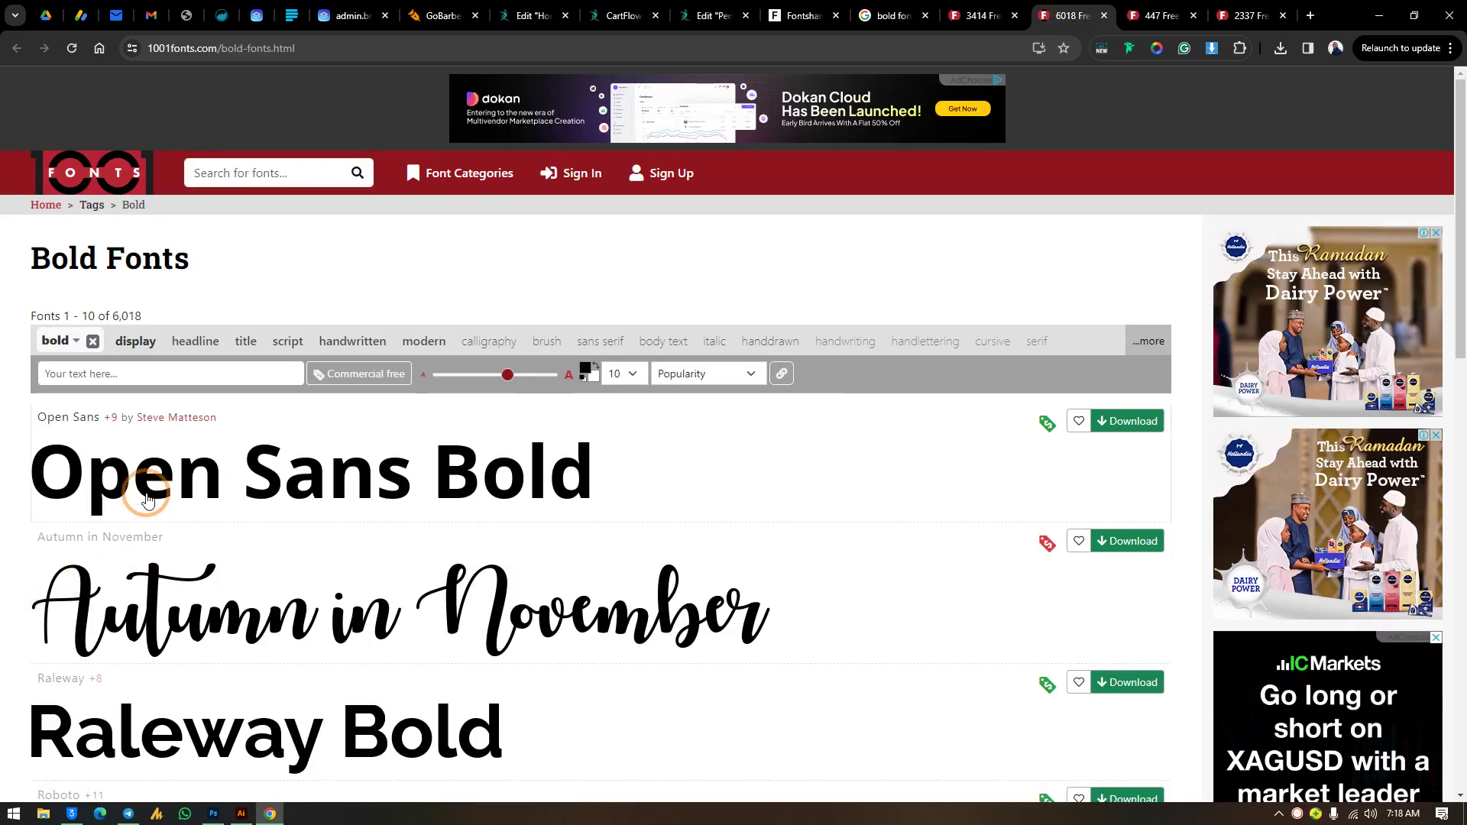
{"action": "scroll", "coordinate": [339, 564], "scroll_direction": "down", "scroll_amount": 4}
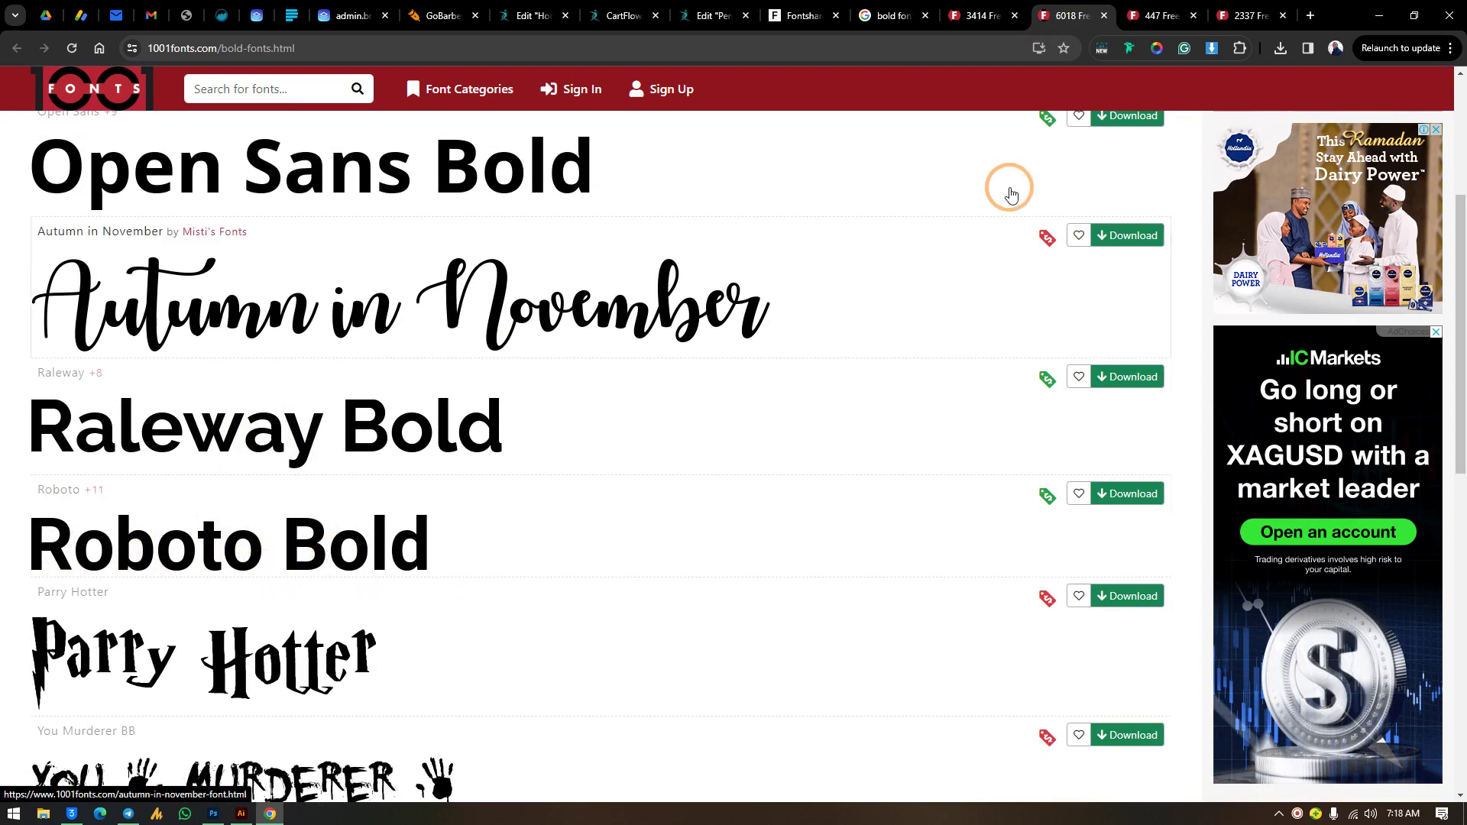
{"action": "left_click", "coordinate": [963, 15]}
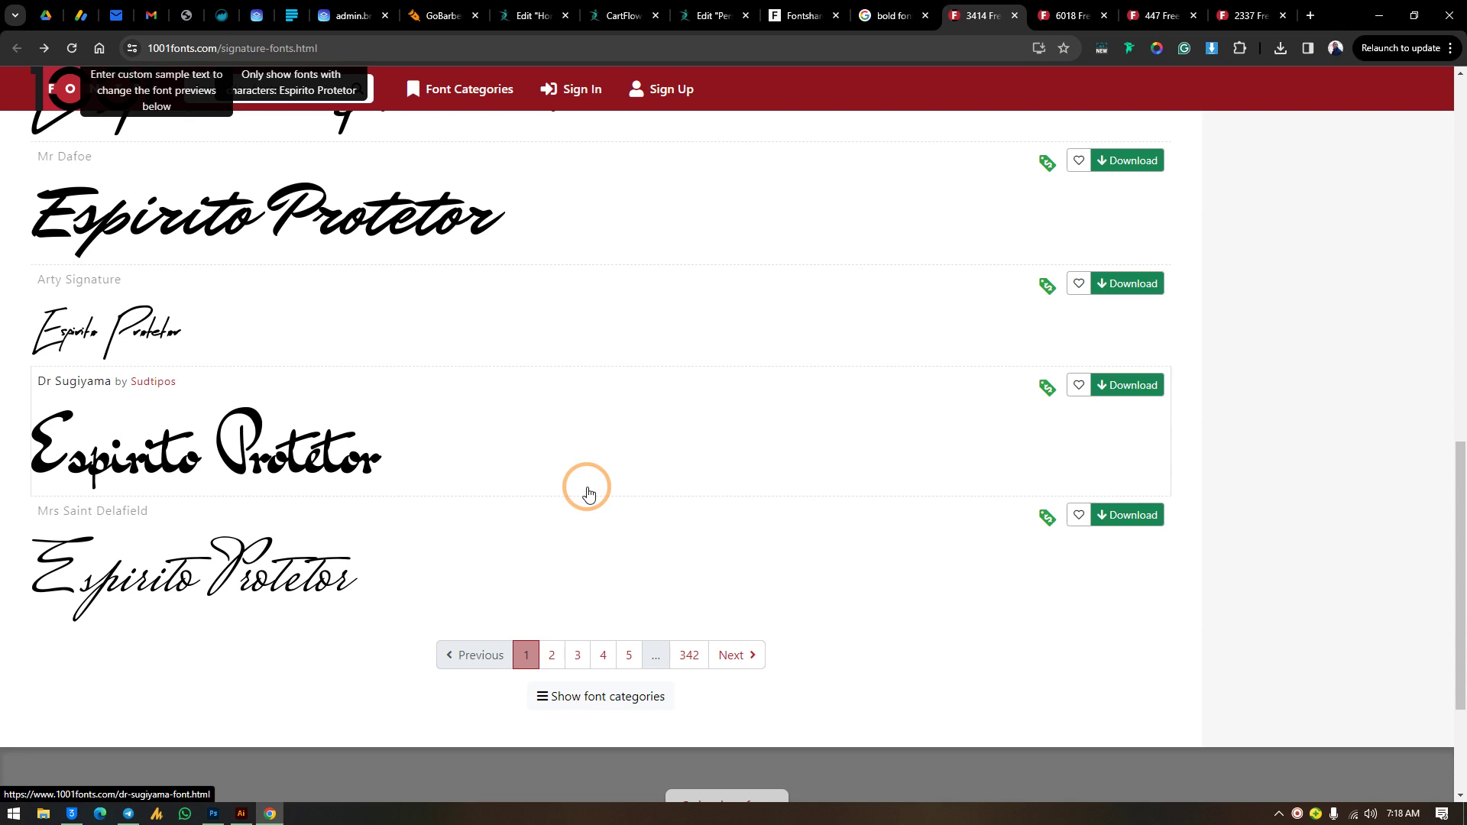
Preview Coda-Heavy.ttf from the coda.zip archive on the desktop, and close the font viewer and the archive
{"action": "left_click", "coordinate": [1379, 15]}
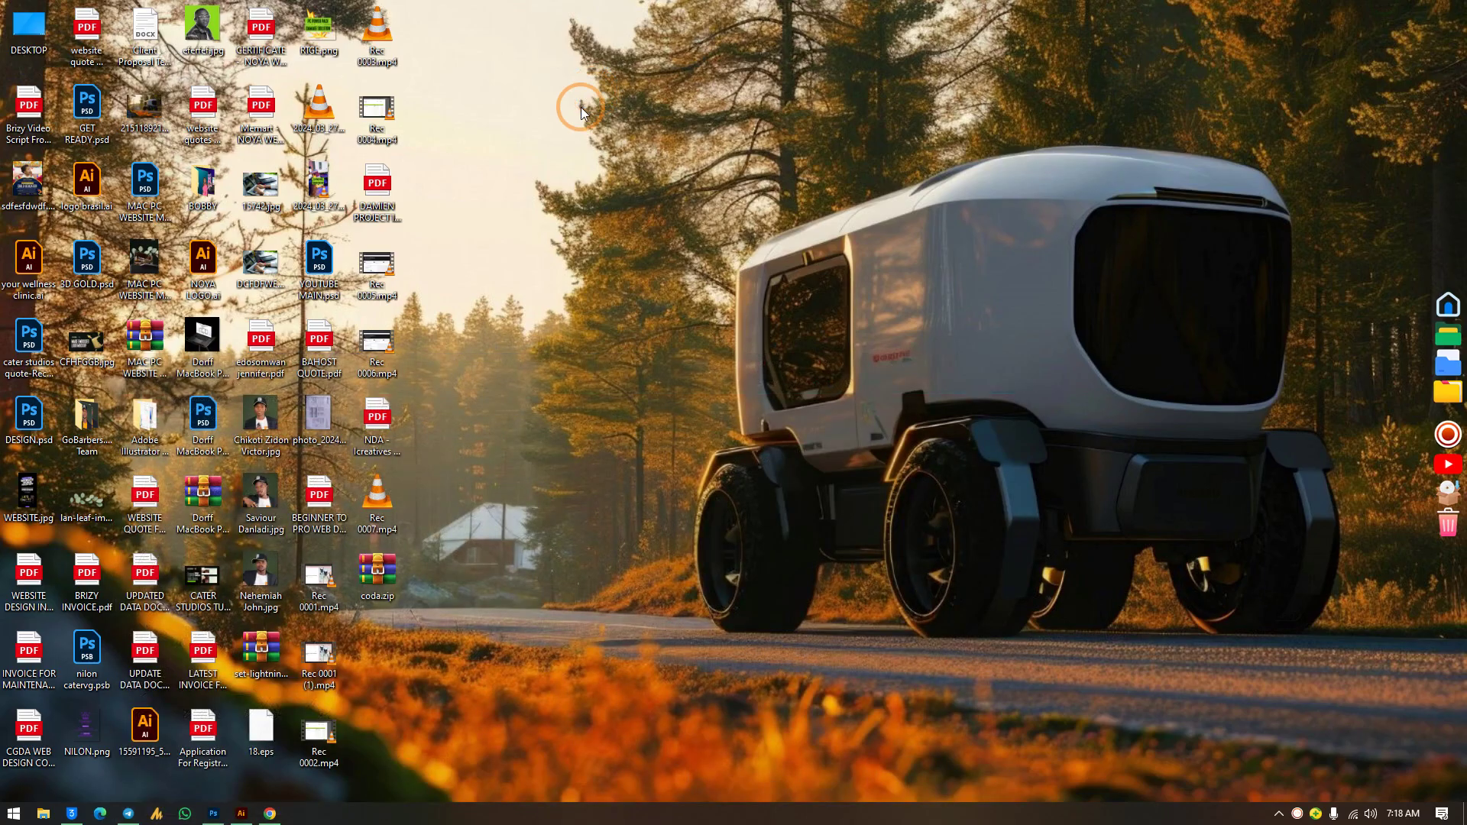
{"action": "double_click", "coordinate": [376, 576]}
{"action": "left_click", "coordinate": [1015, 164]}
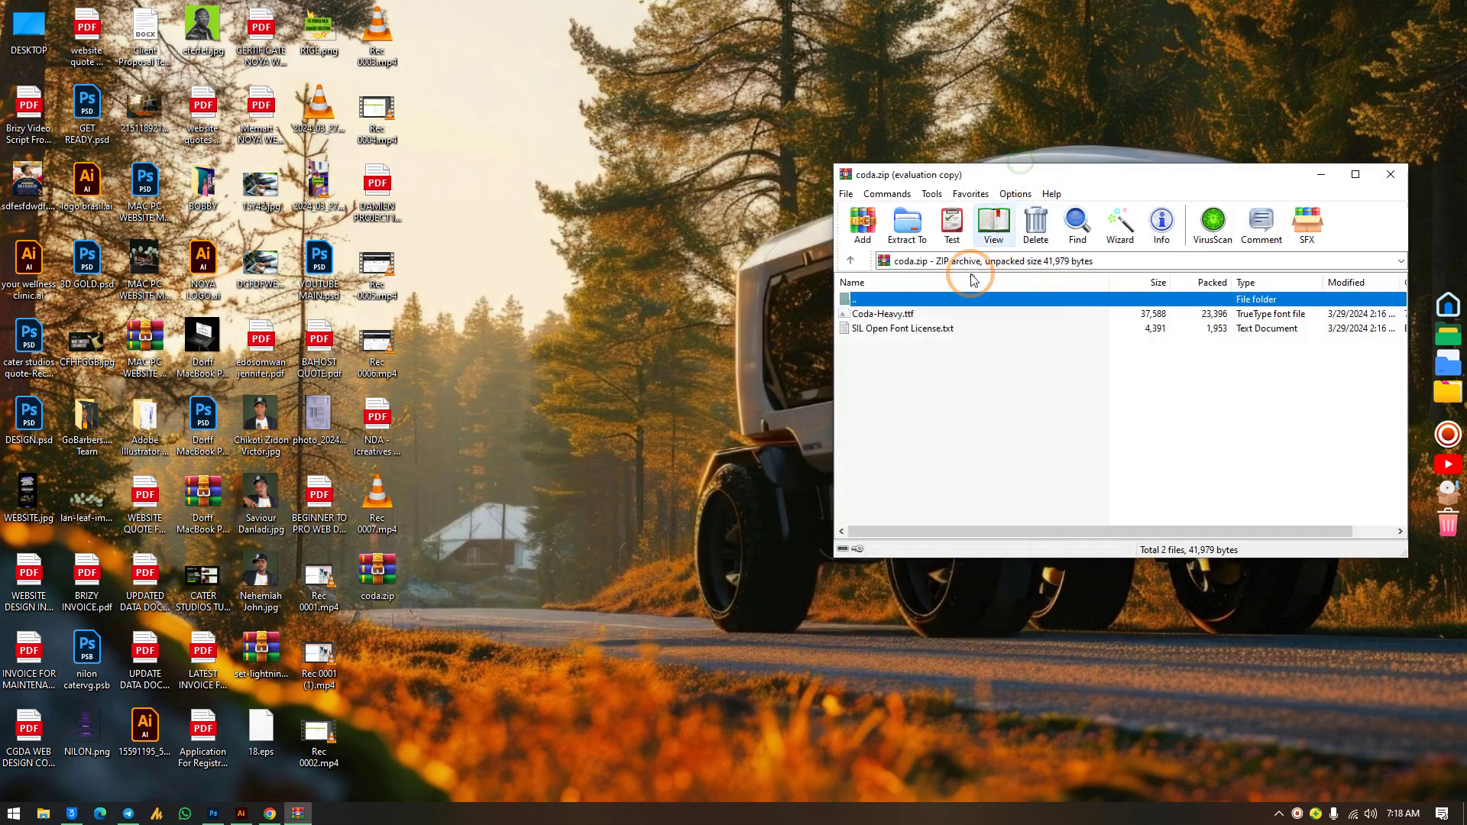
{"action": "left_click", "coordinate": [890, 315]}
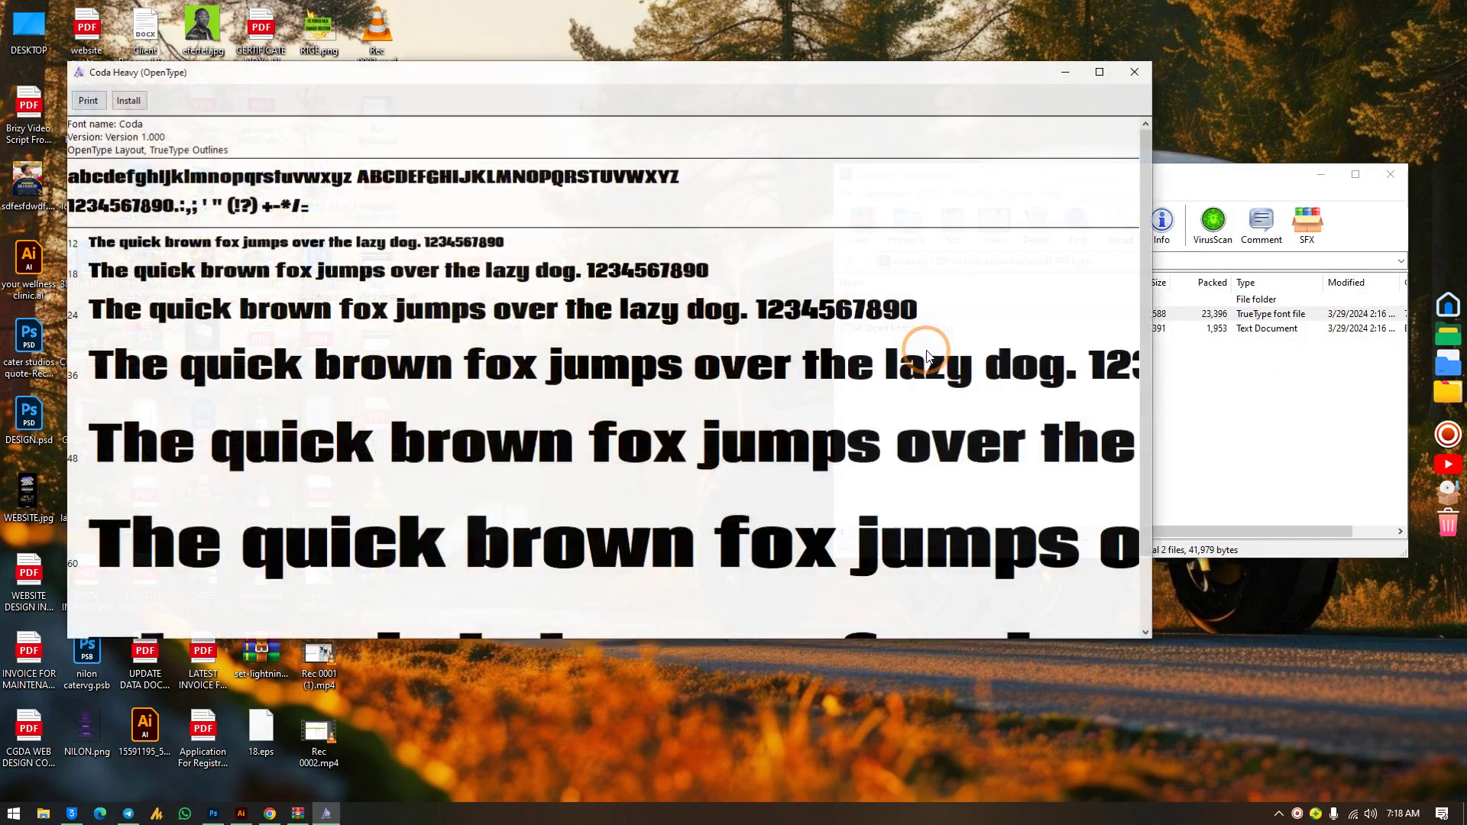
{"action": "left_click", "coordinate": [410, 371]}
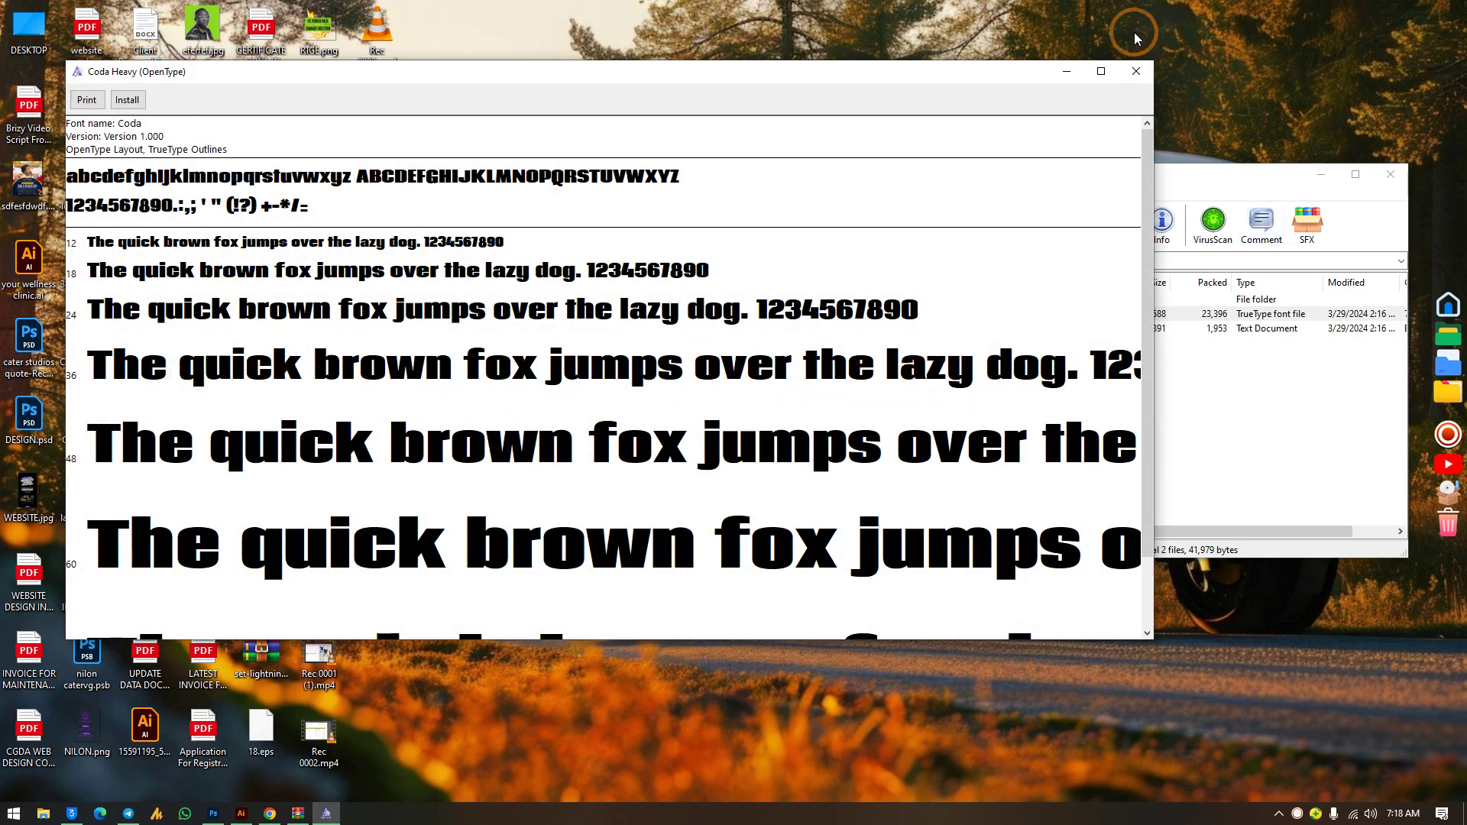
{"action": "left_click", "coordinate": [1137, 71]}
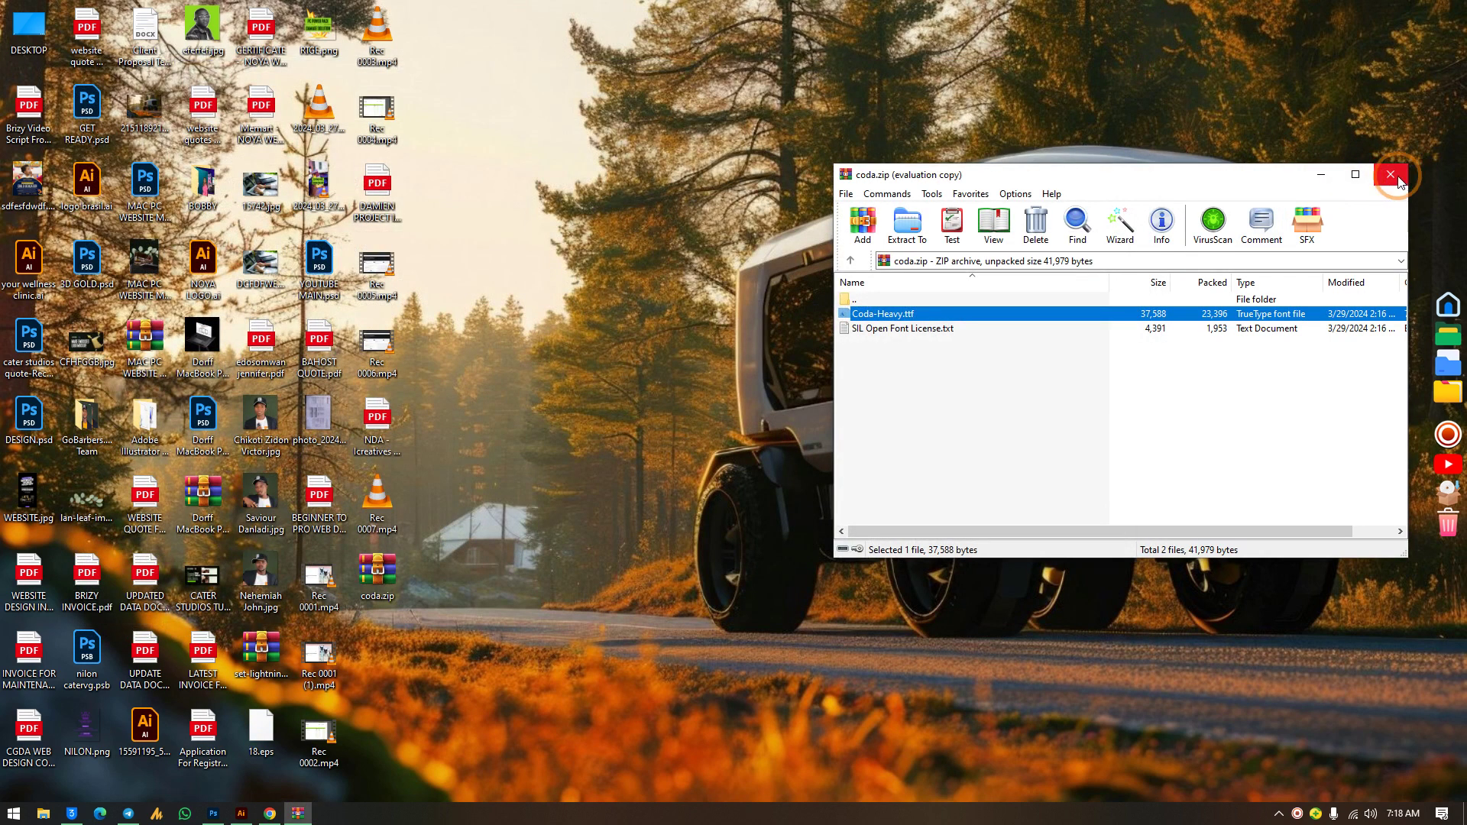
{"action": "left_click", "coordinate": [1398, 179]}
Switch back to Chrome and review the custom-text previews in the signature fonts list
{"action": "left_click", "coordinate": [270, 815]}
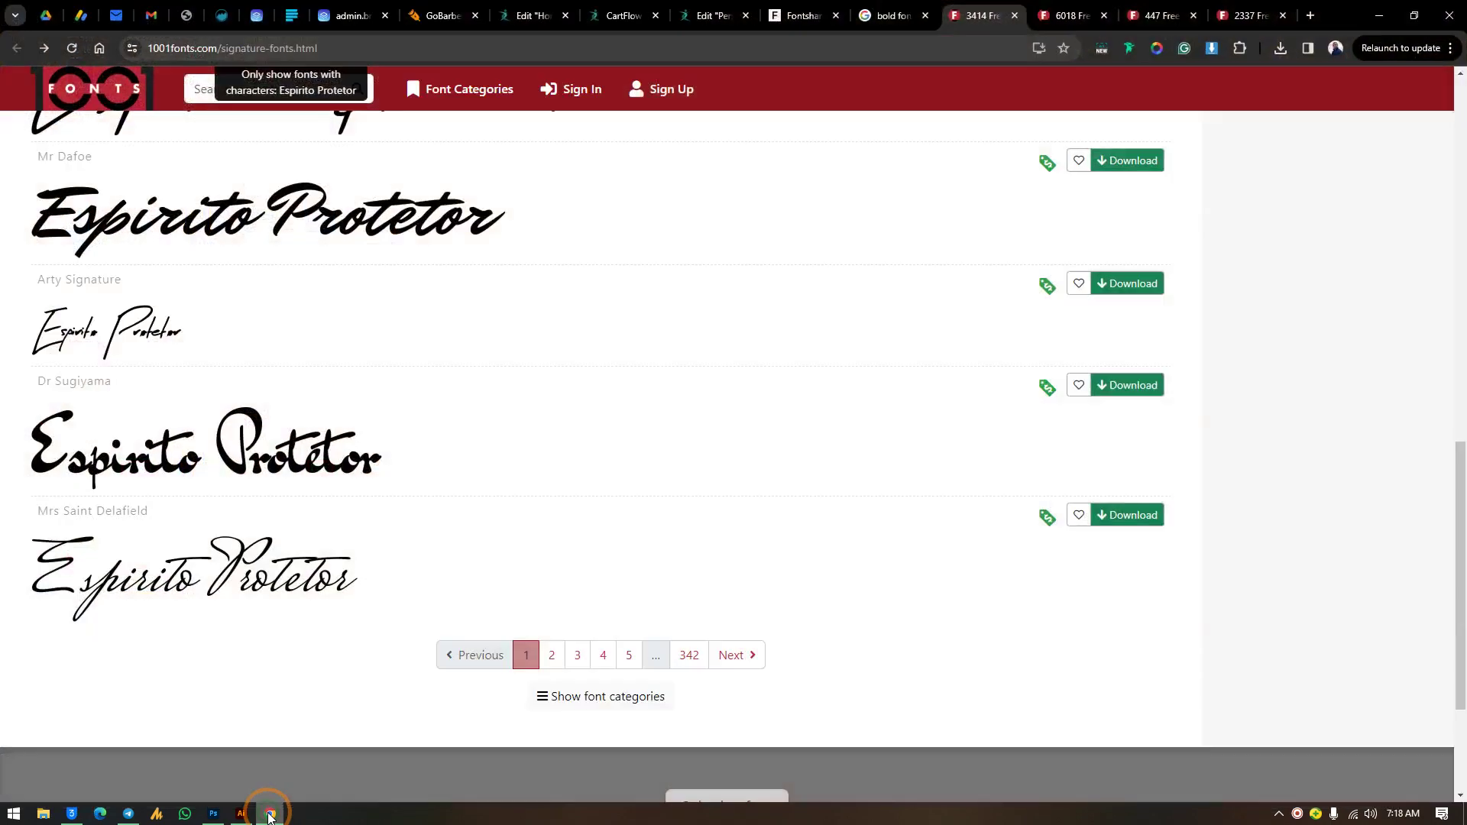
{"action": "scroll", "coordinate": [319, 480], "scroll_direction": "up", "scroll_amount": 8}
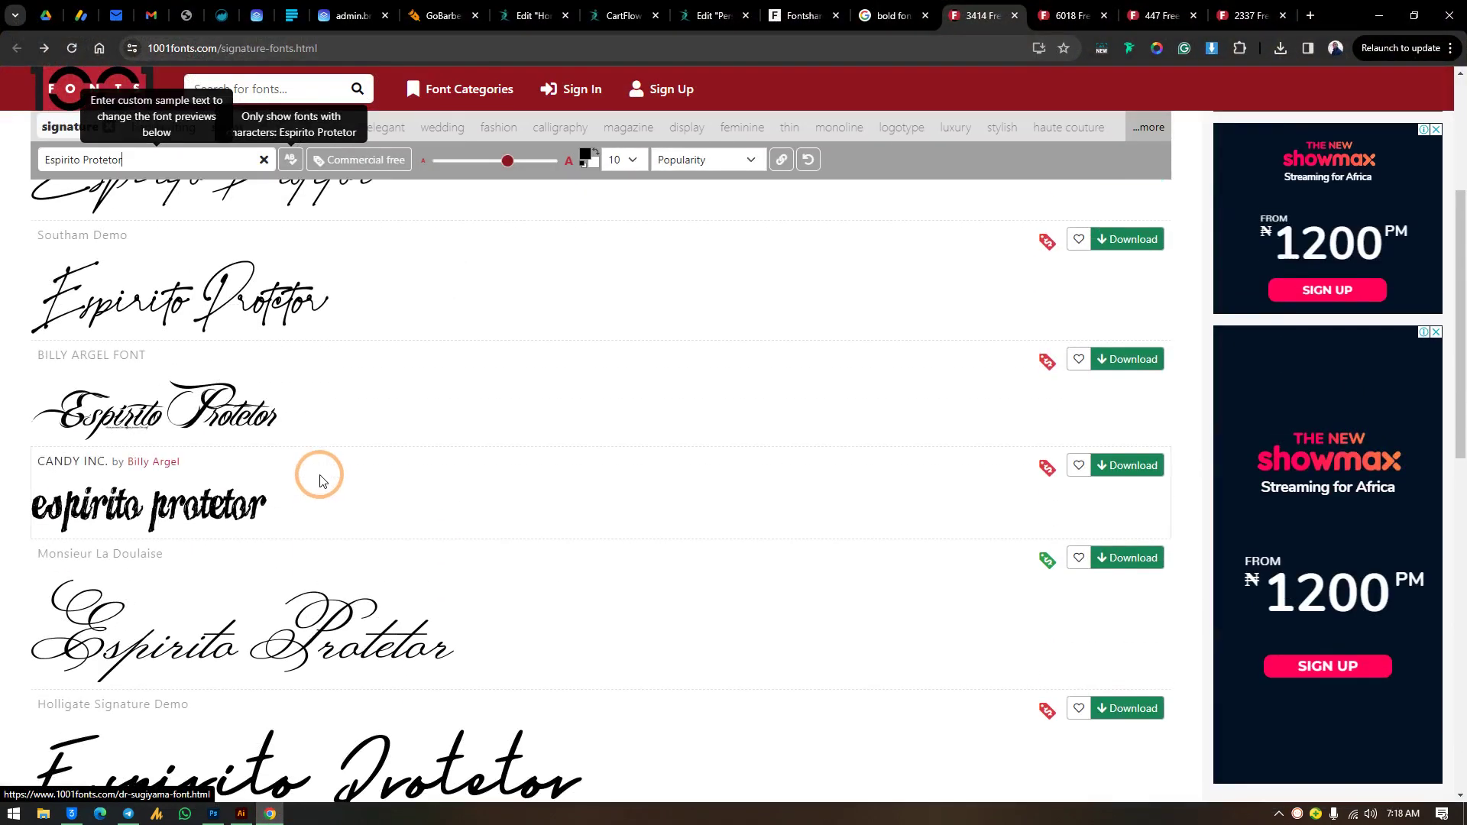
Open page 2 of the signature fonts list
{"action": "scroll", "coordinate": [319, 480], "scroll_direction": "up", "scroll_amount": 4}
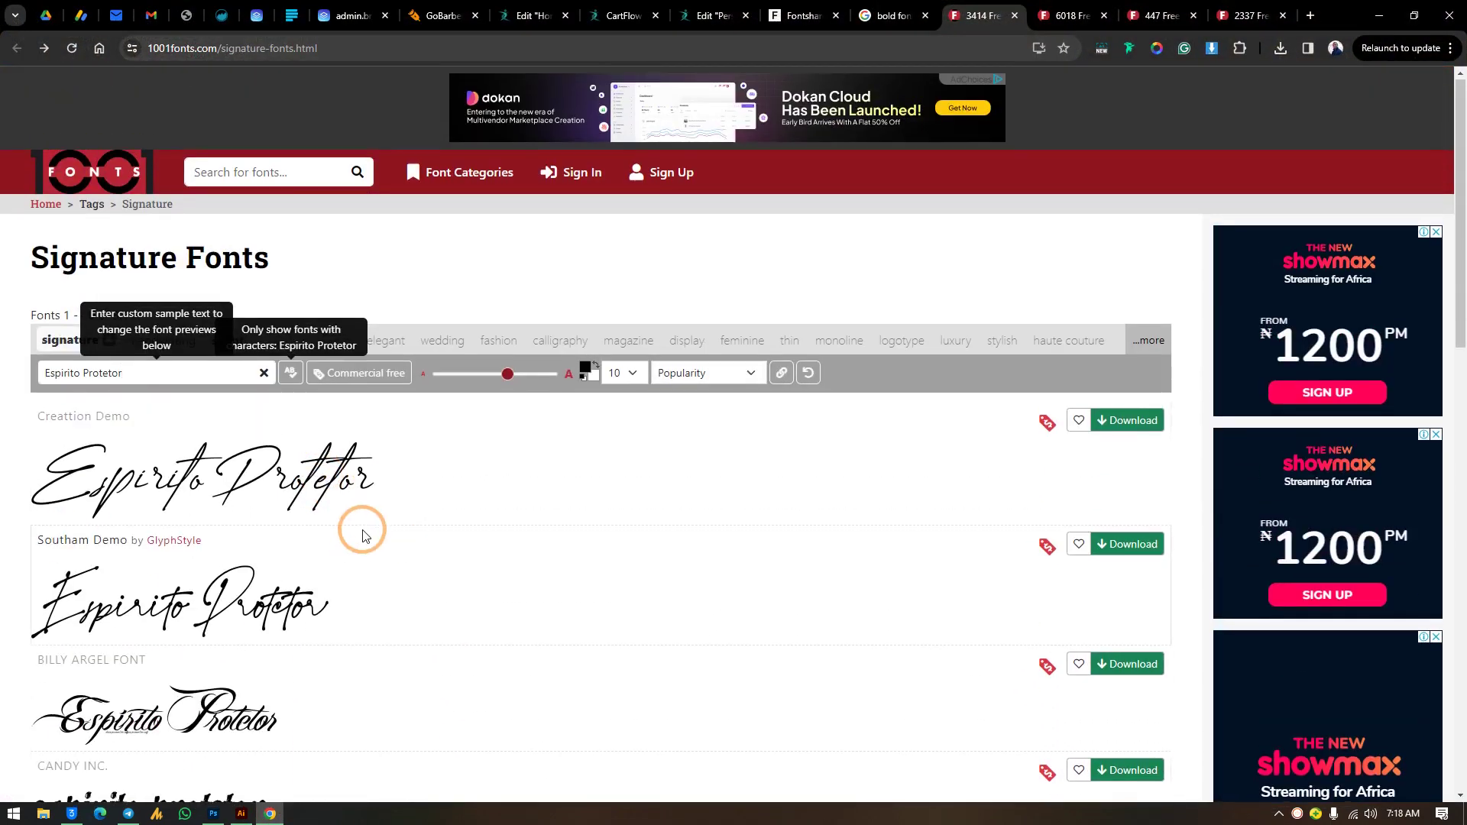
{"action": "scroll", "coordinate": [363, 535], "scroll_direction": "down", "scroll_amount": 15}
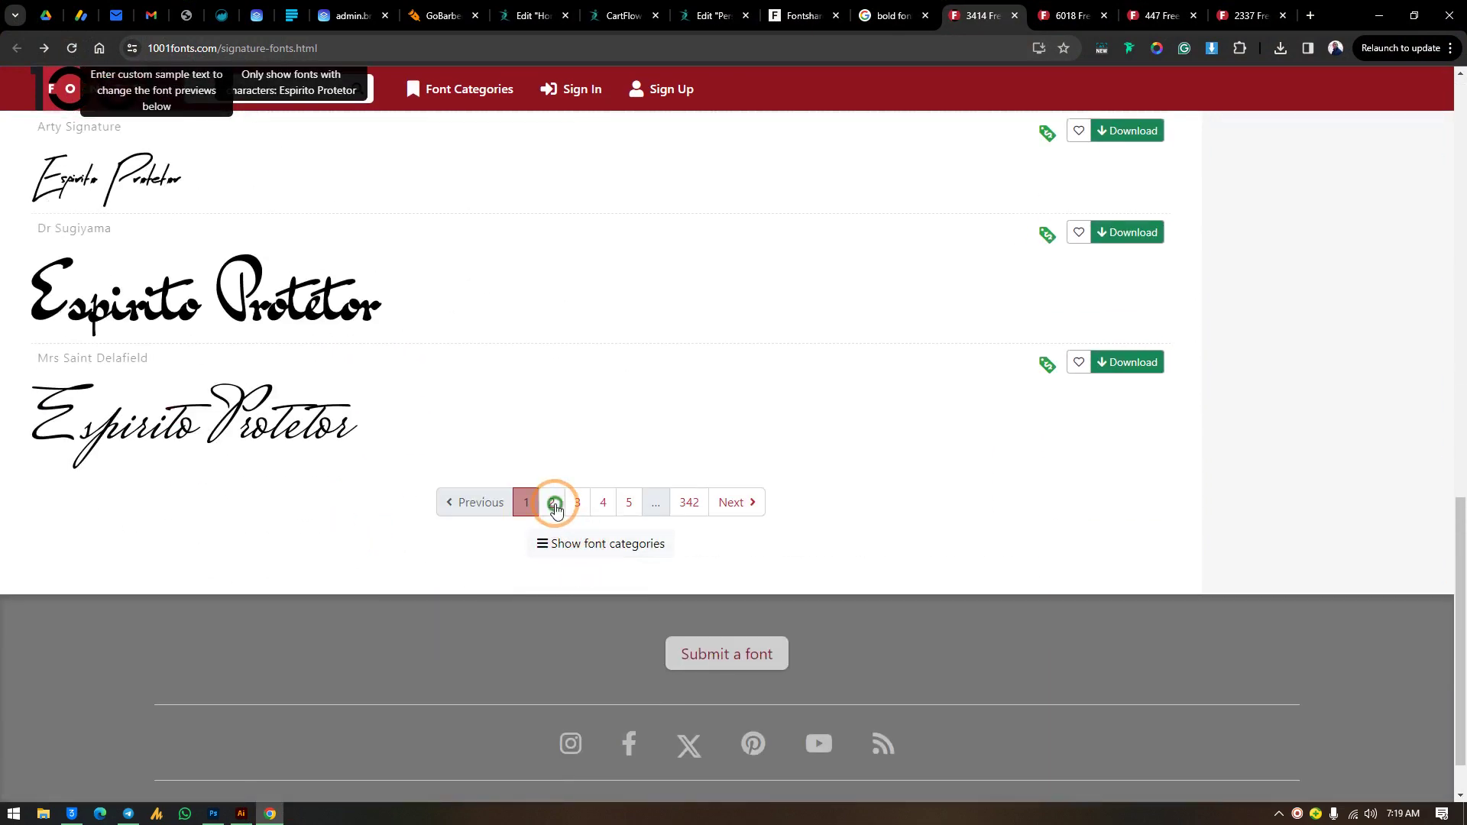
{"action": "left_click", "coordinate": [552, 505]}
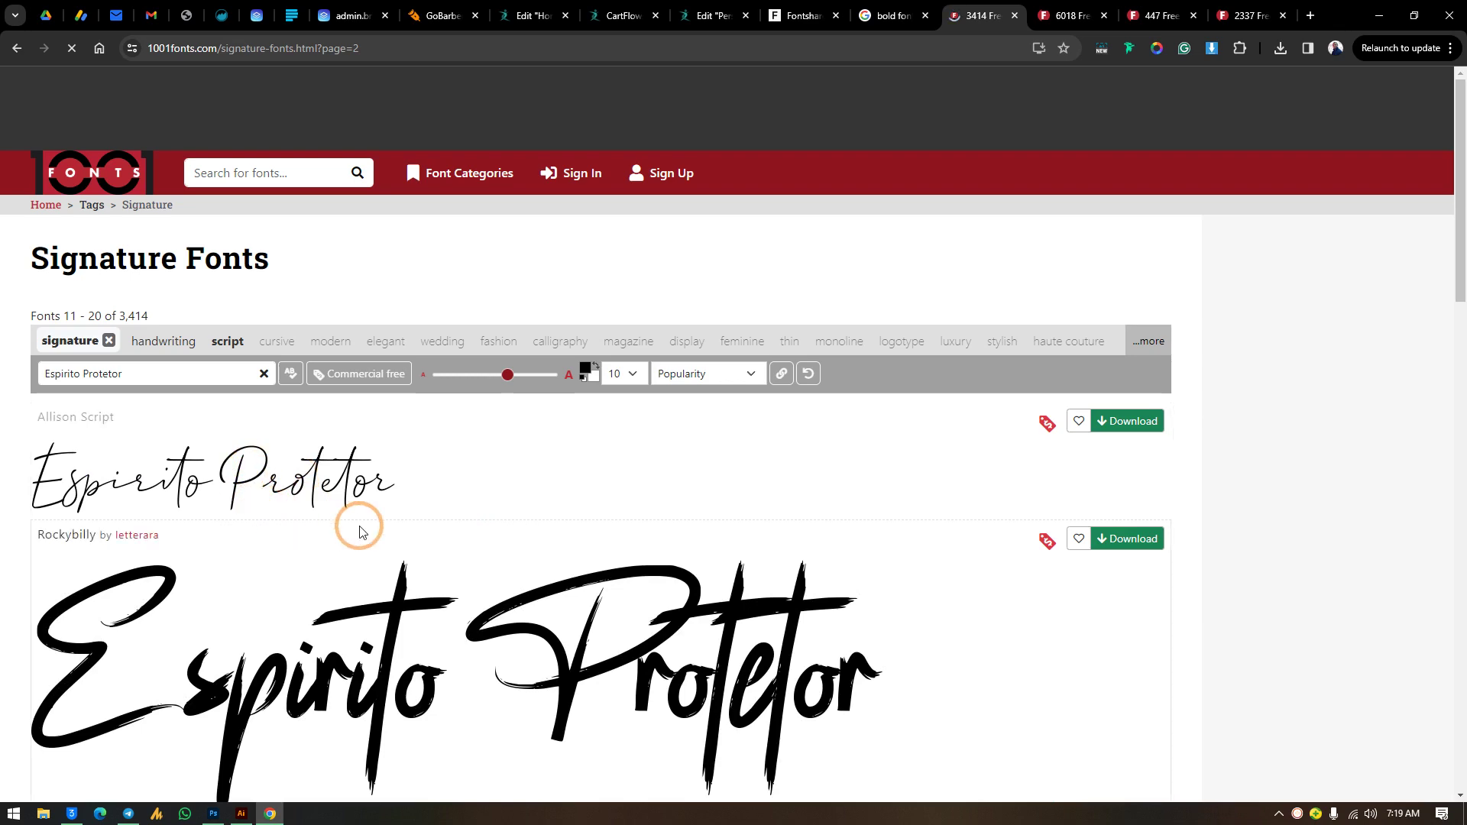
Review the previews on this page and download the Rockybilly font to the desktop as rockybilly.zip
{"action": "scroll", "coordinate": [360, 533], "scroll_direction": "down", "scroll_amount": 3}
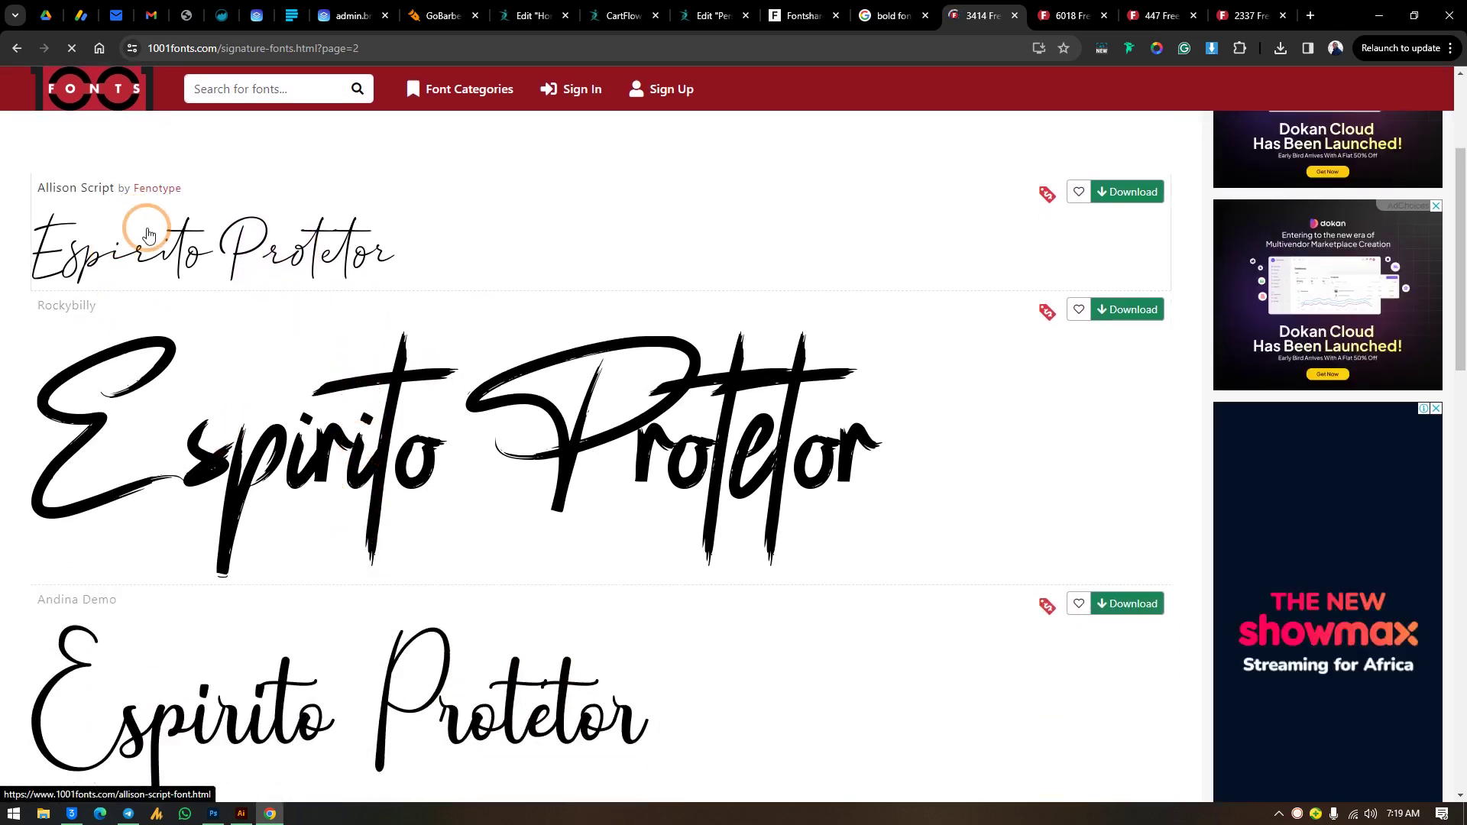
{"action": "scroll", "coordinate": [359, 458], "scroll_direction": "down", "scroll_amount": 5}
{"action": "scroll", "coordinate": [343, 439], "scroll_direction": "up", "scroll_amount": 3}
{"action": "scroll", "coordinate": [343, 440], "scroll_direction": "up", "scroll_amount": 2}
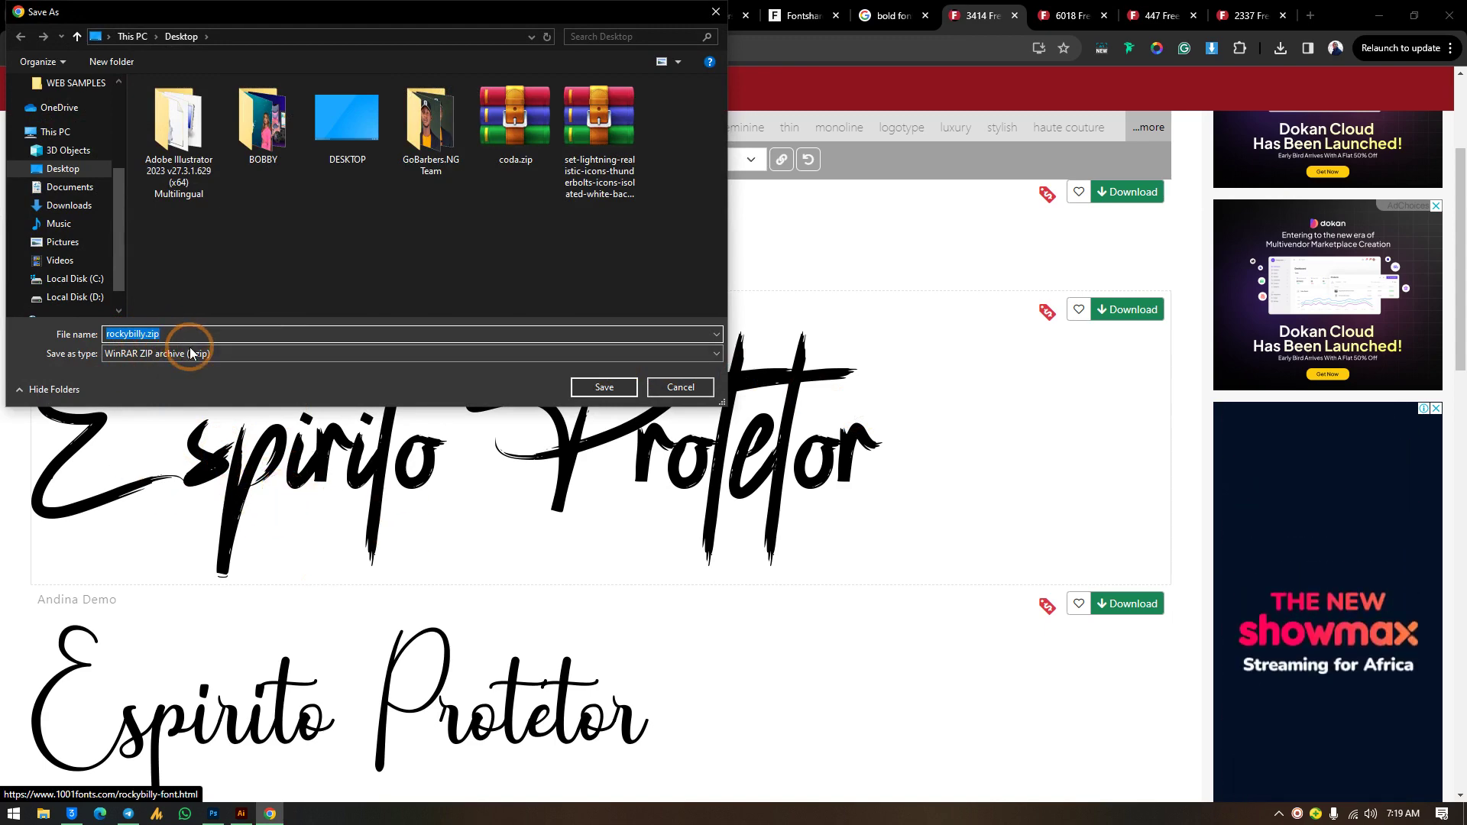
{"action": "left_click", "coordinate": [603, 389]}
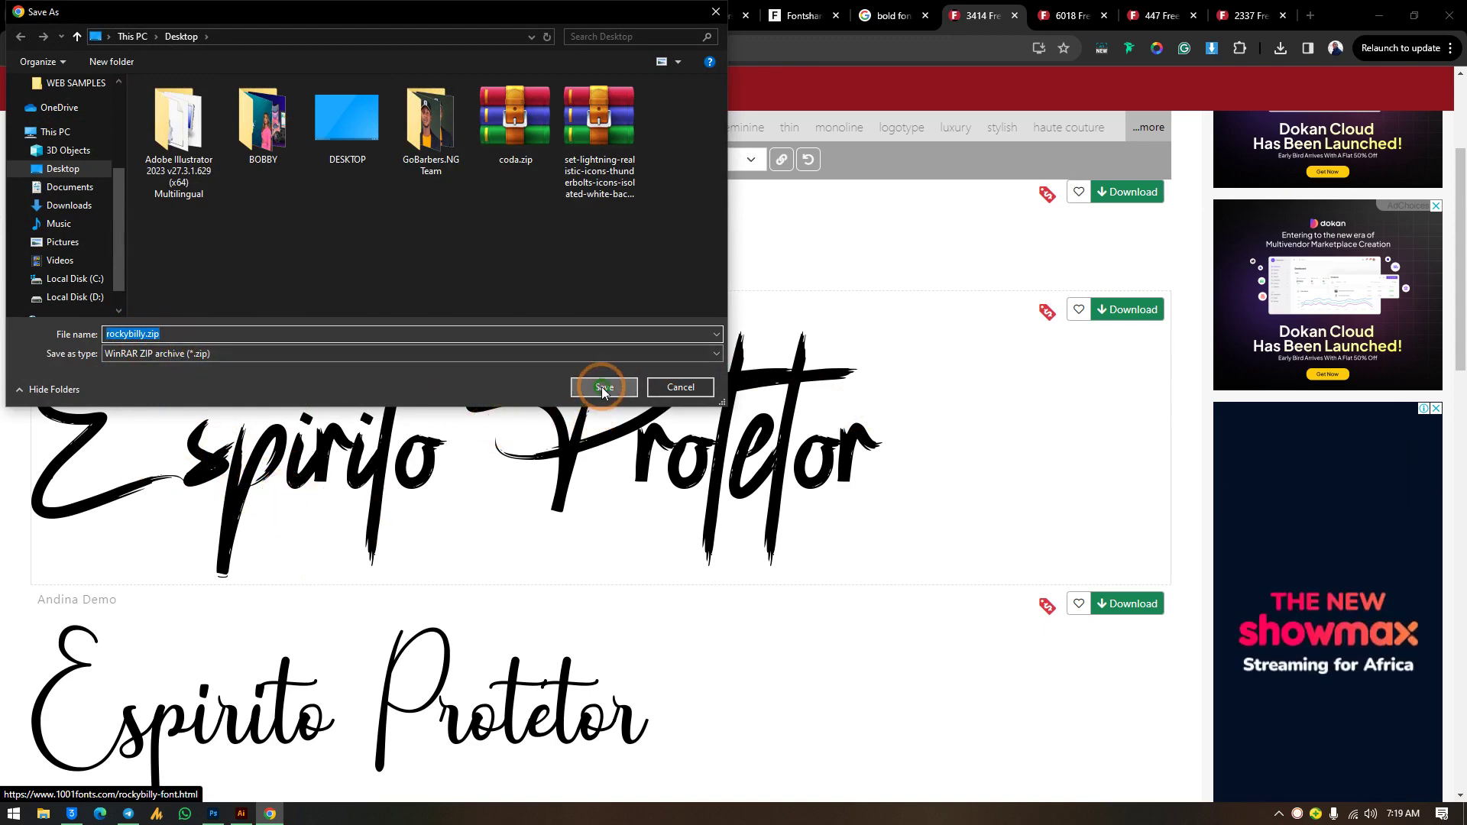
Download the Aerotis font to the desktop as aerotis.zip
{"action": "scroll", "coordinate": [927, 533], "scroll_direction": "down", "scroll_amount": 6}
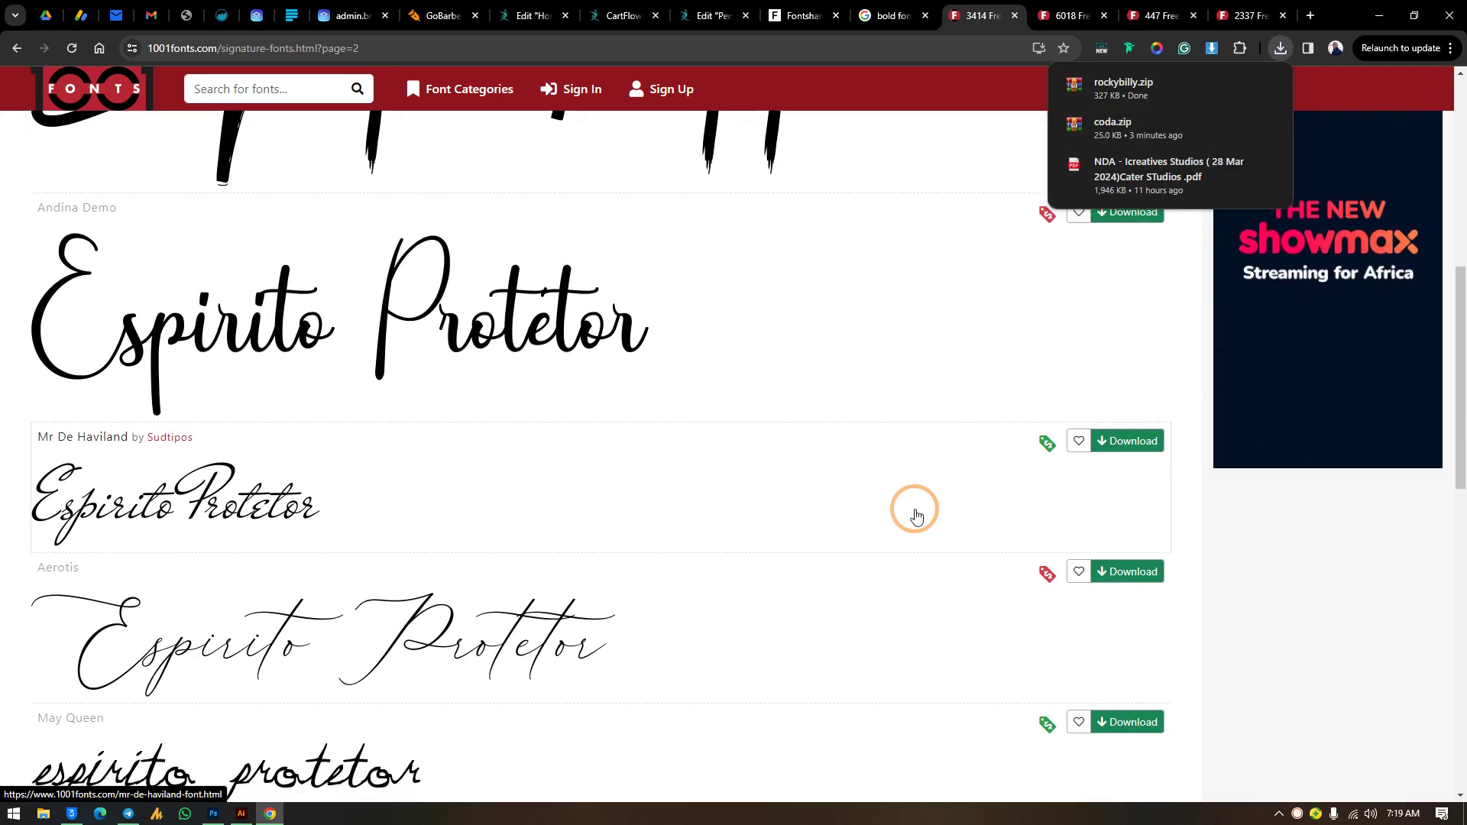
{"action": "left_click", "coordinate": [1123, 507]}
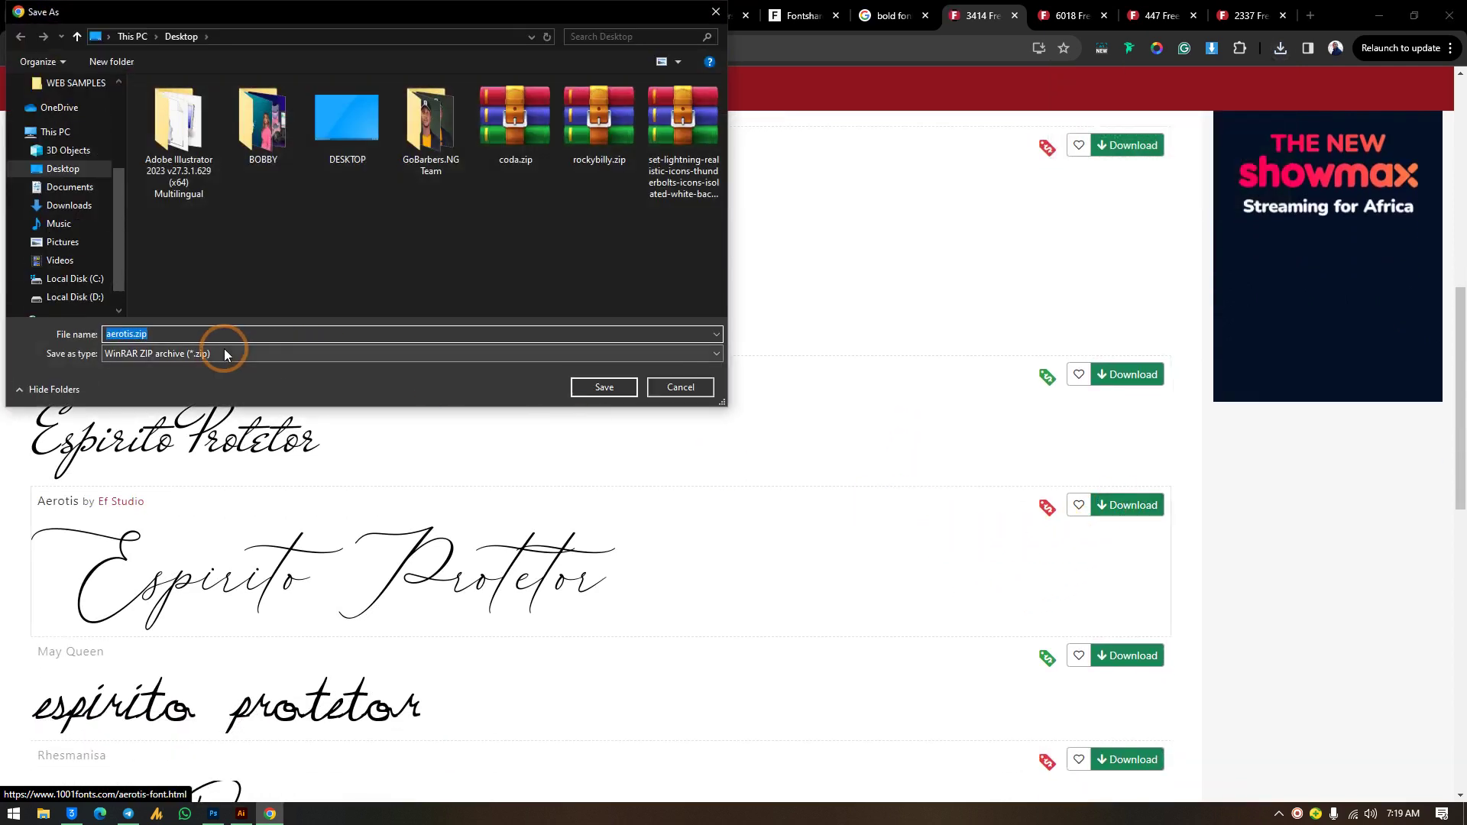
{"action": "left_click", "coordinate": [590, 387]}
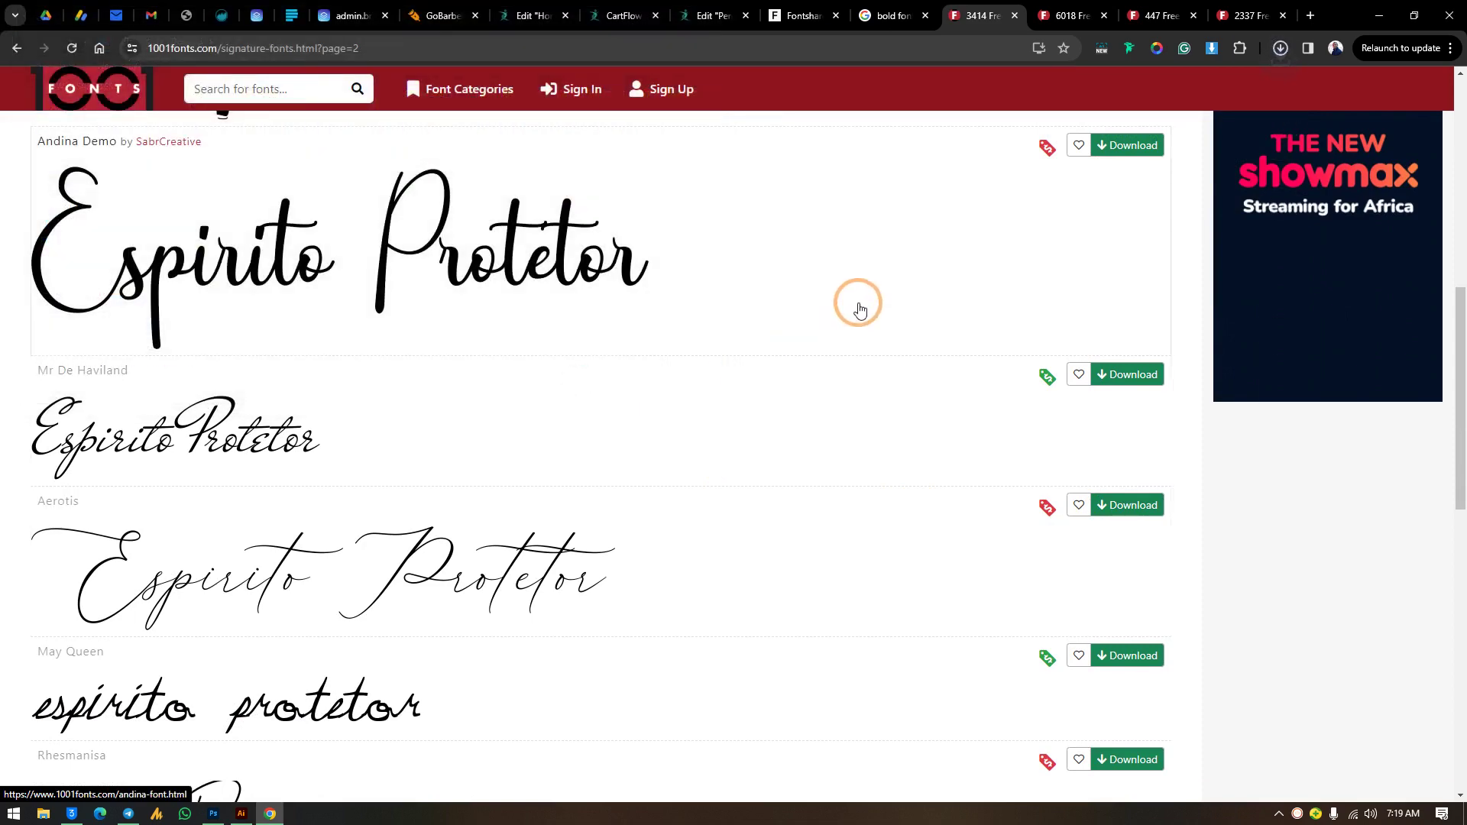
In the bold fonts list, reduce the font preview size and sort the fonts by Trending
{"action": "left_click", "coordinate": [1082, 8]}
{"action": "scroll", "coordinate": [327, 305], "scroll_direction": "up", "scroll_amount": 5}
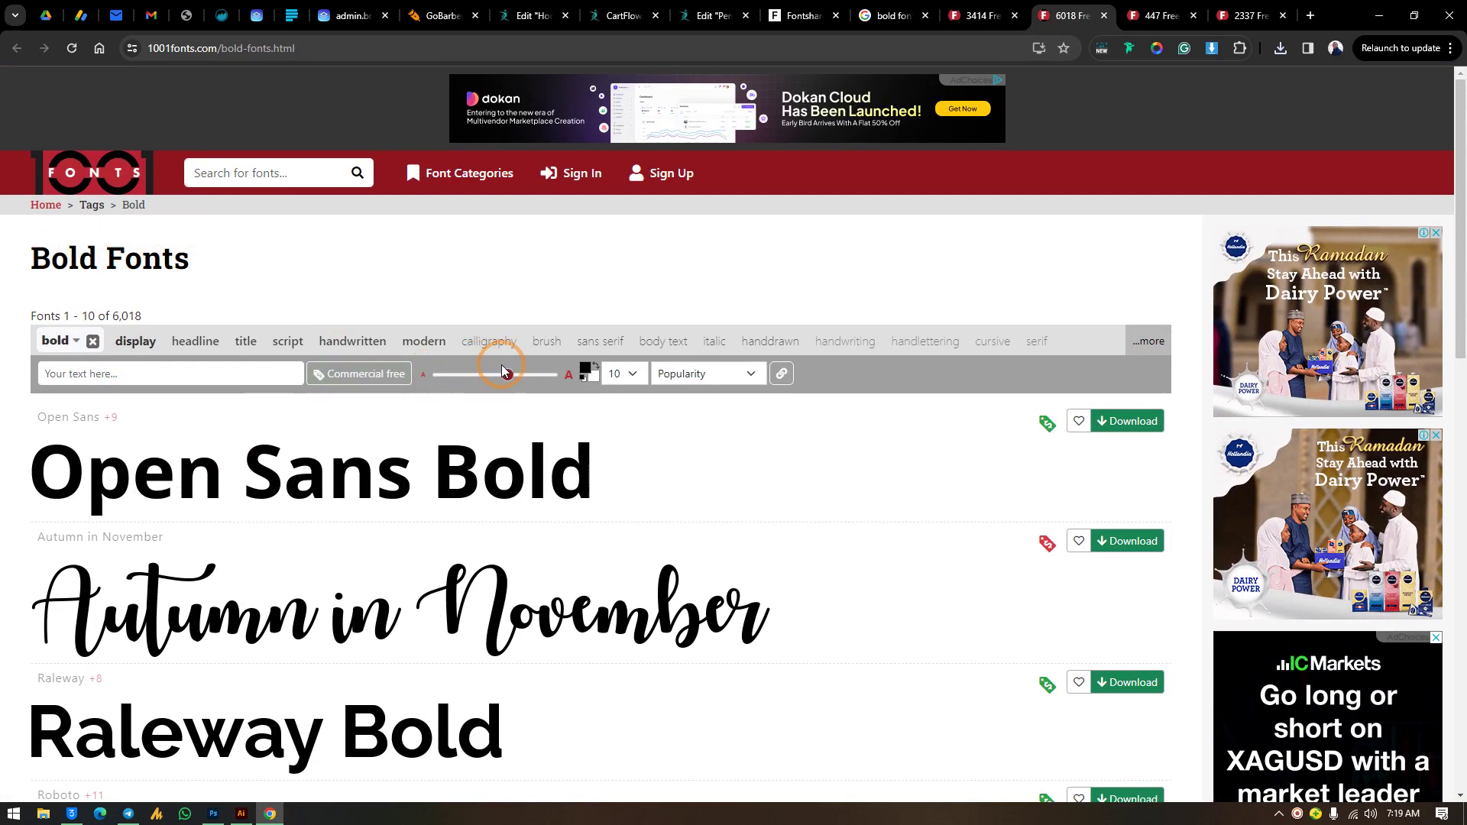
{"action": "left_click_drag", "start_coordinate": [508, 373], "coordinate": [464, 380]}
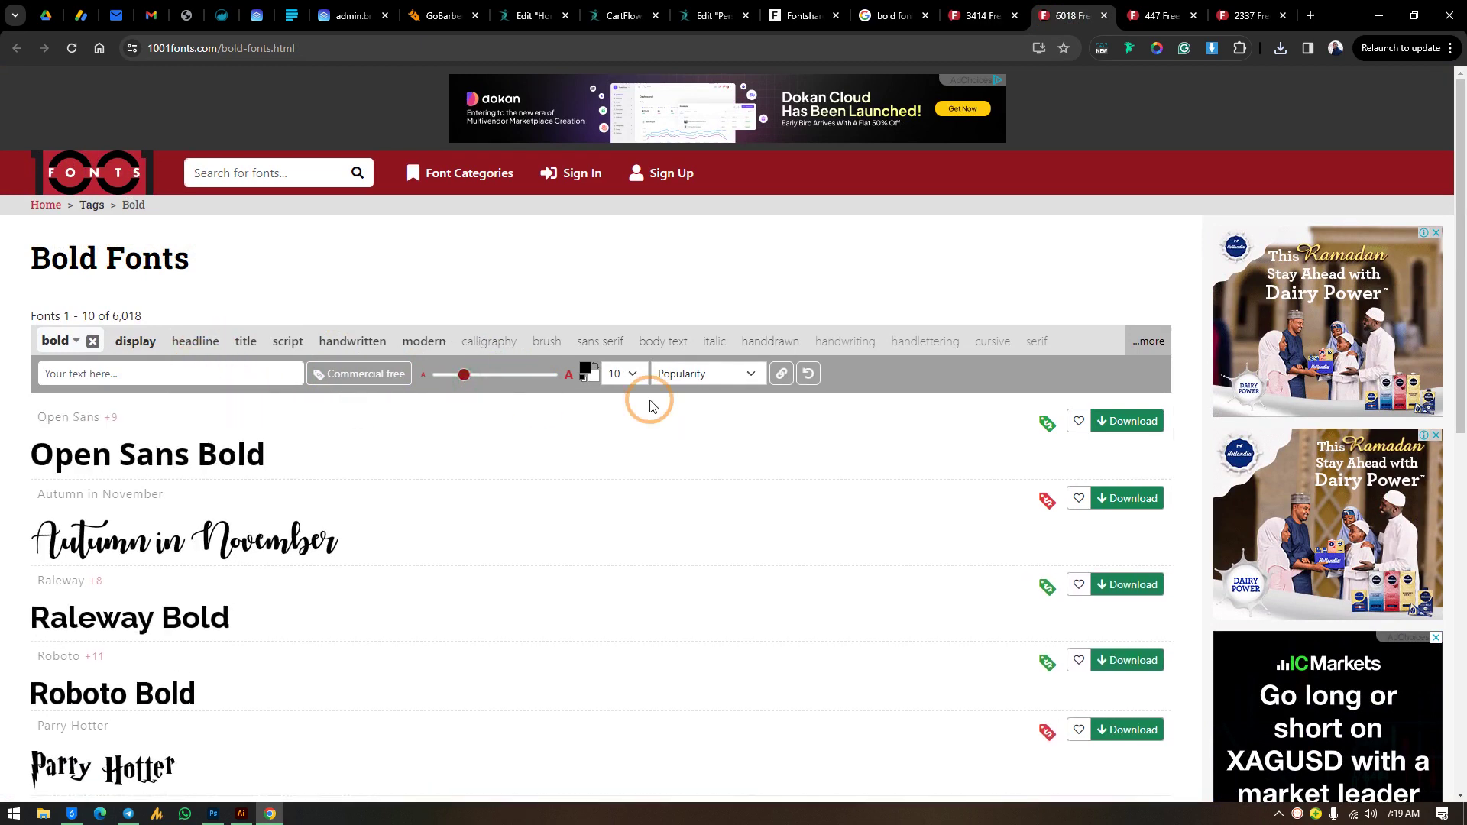
{"action": "left_click", "coordinate": [719, 374]}
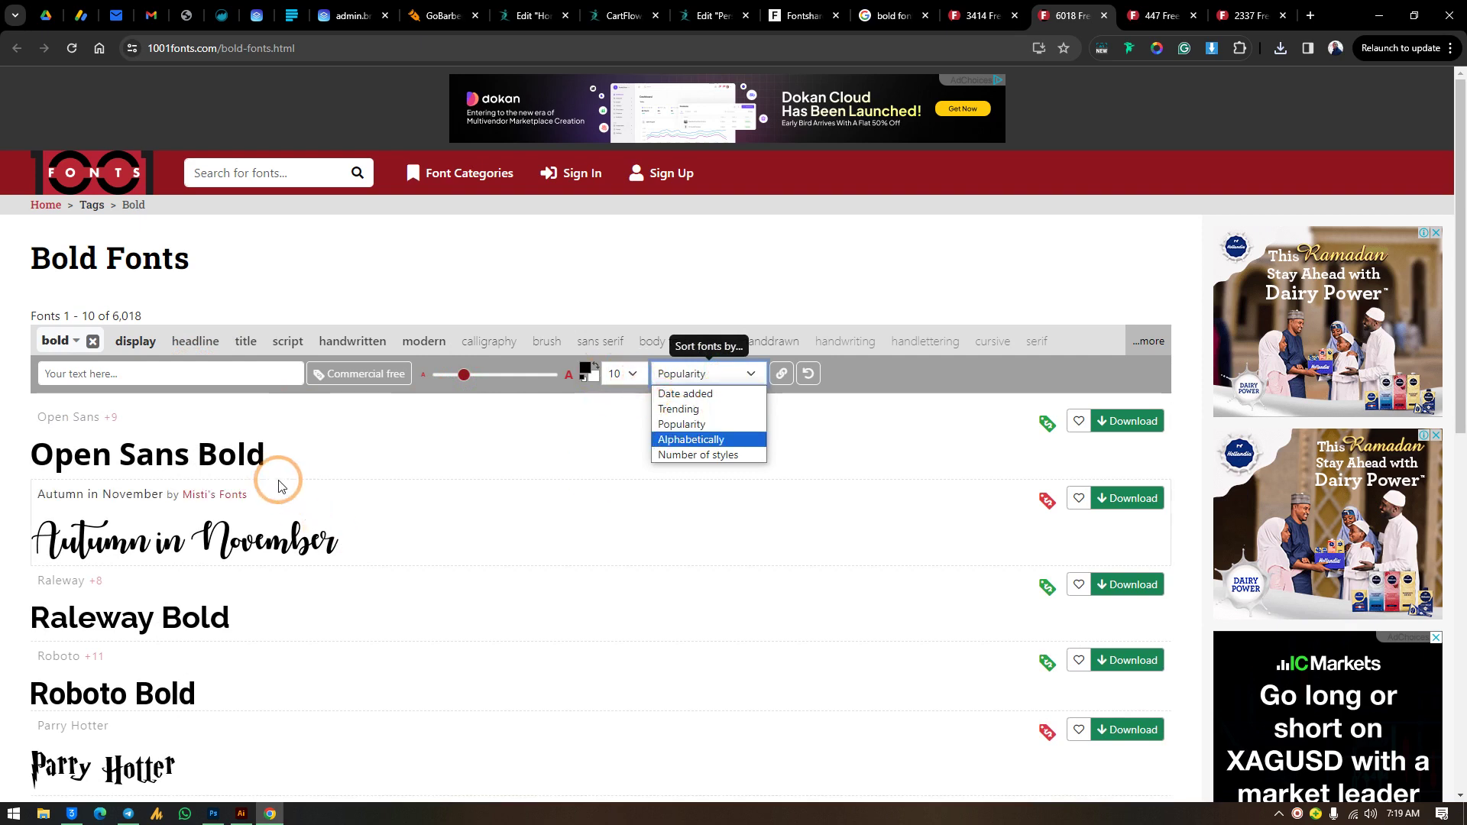
{"action": "left_click", "coordinate": [695, 411]}
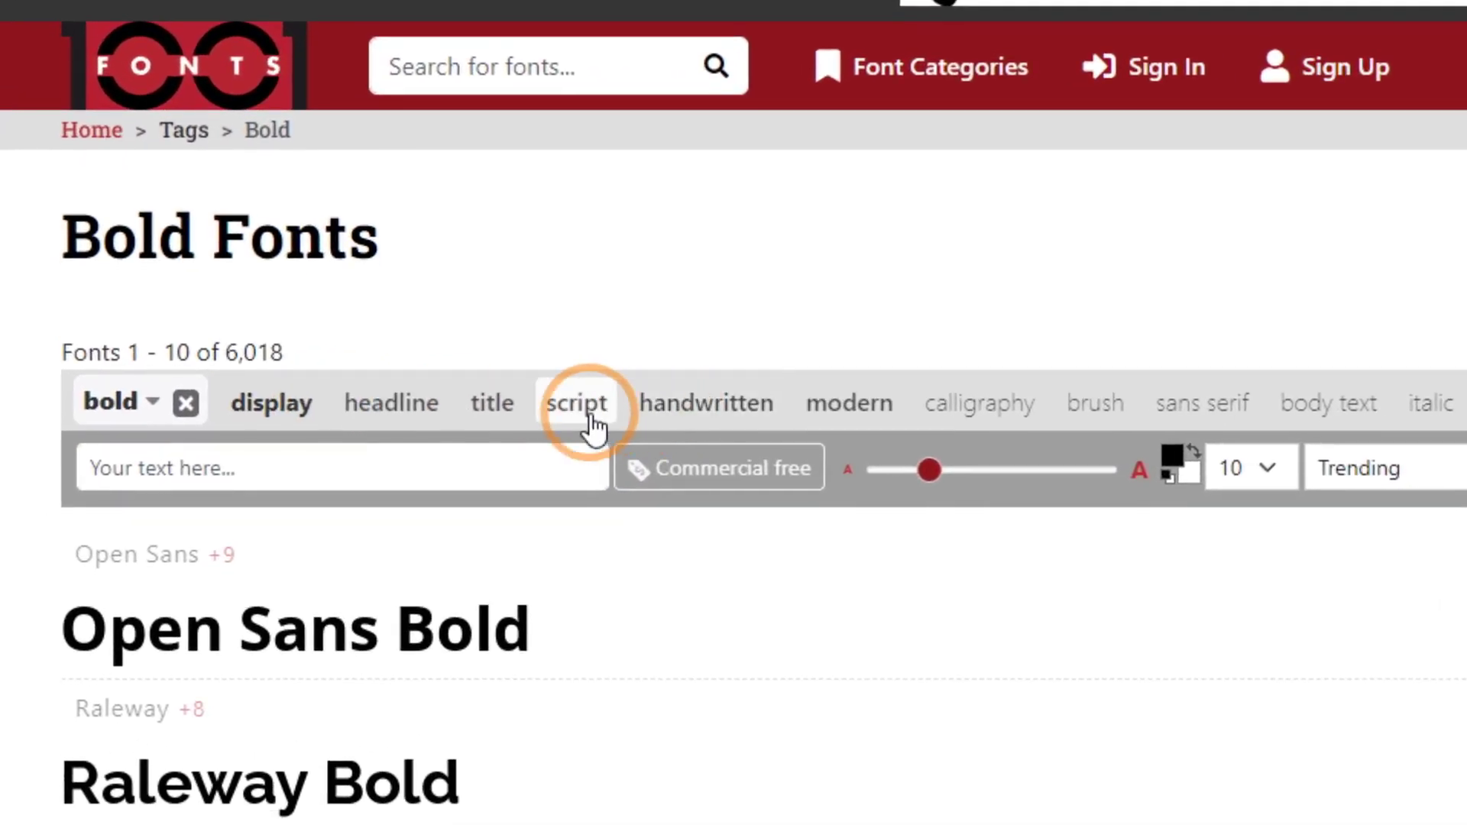
Narrow the bold fonts with the script, wedding and feminine tags and look through the filtered list
{"action": "left_click", "coordinate": [581, 415]}
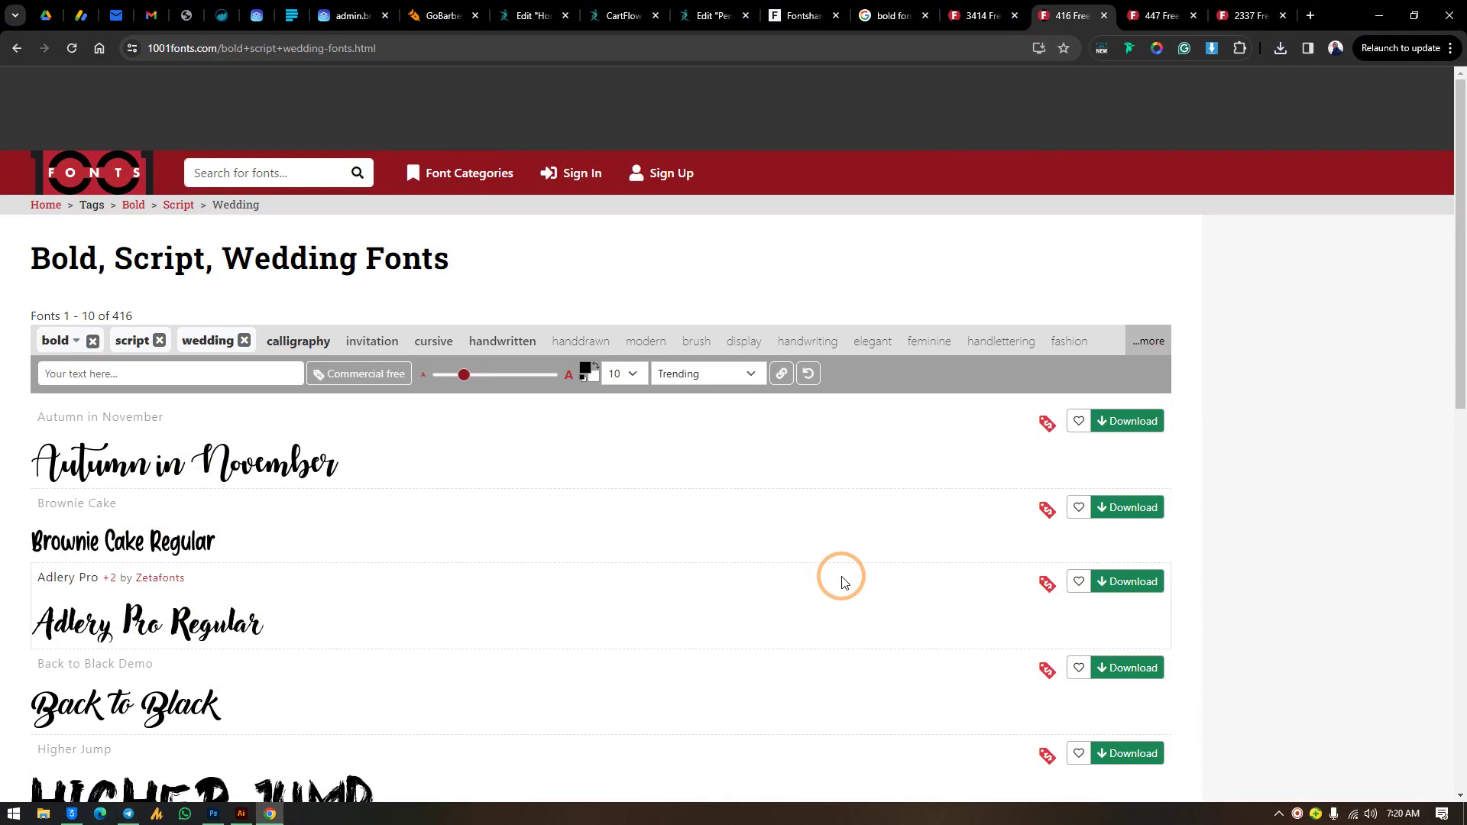
{"action": "left_click", "coordinate": [938, 342]}
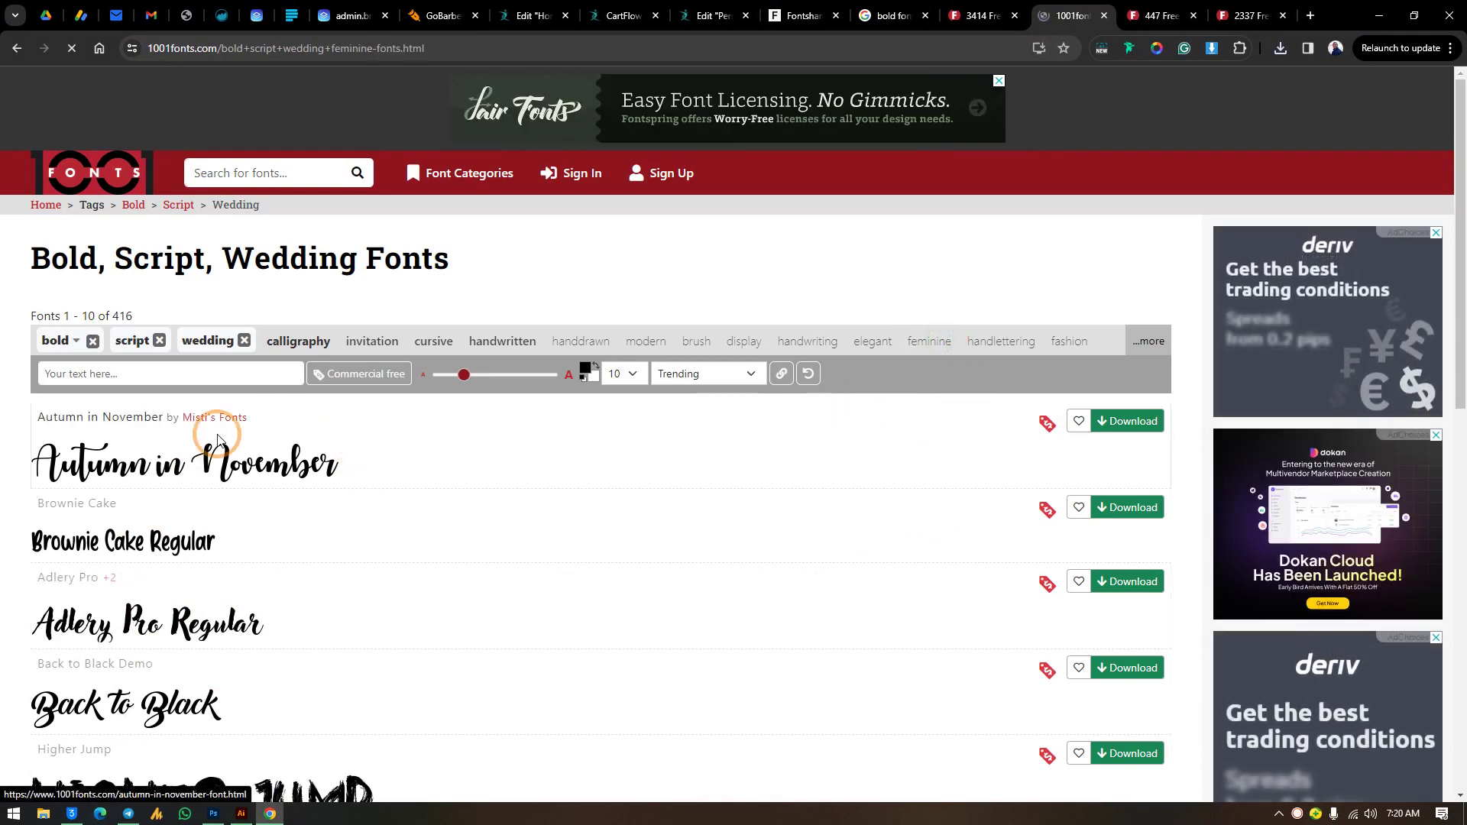
{"action": "scroll", "coordinate": [306, 604], "scroll_direction": "down", "scroll_amount": 4}
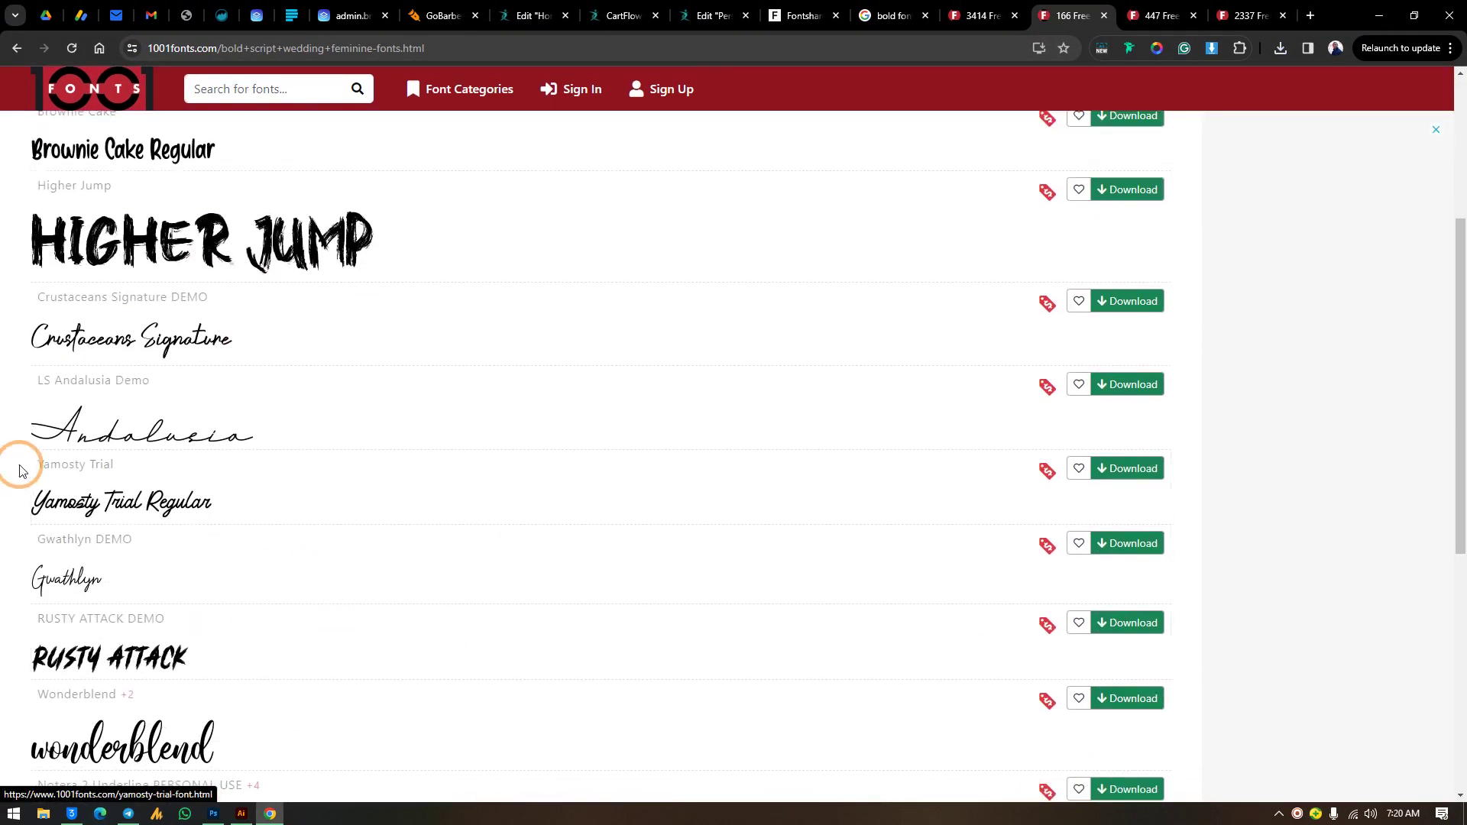
{"action": "scroll", "coordinate": [176, 642], "scroll_direction": "down", "scroll_amount": 4}
{"action": "scroll", "coordinate": [181, 640], "scroll_direction": "down", "scroll_amount": 2}
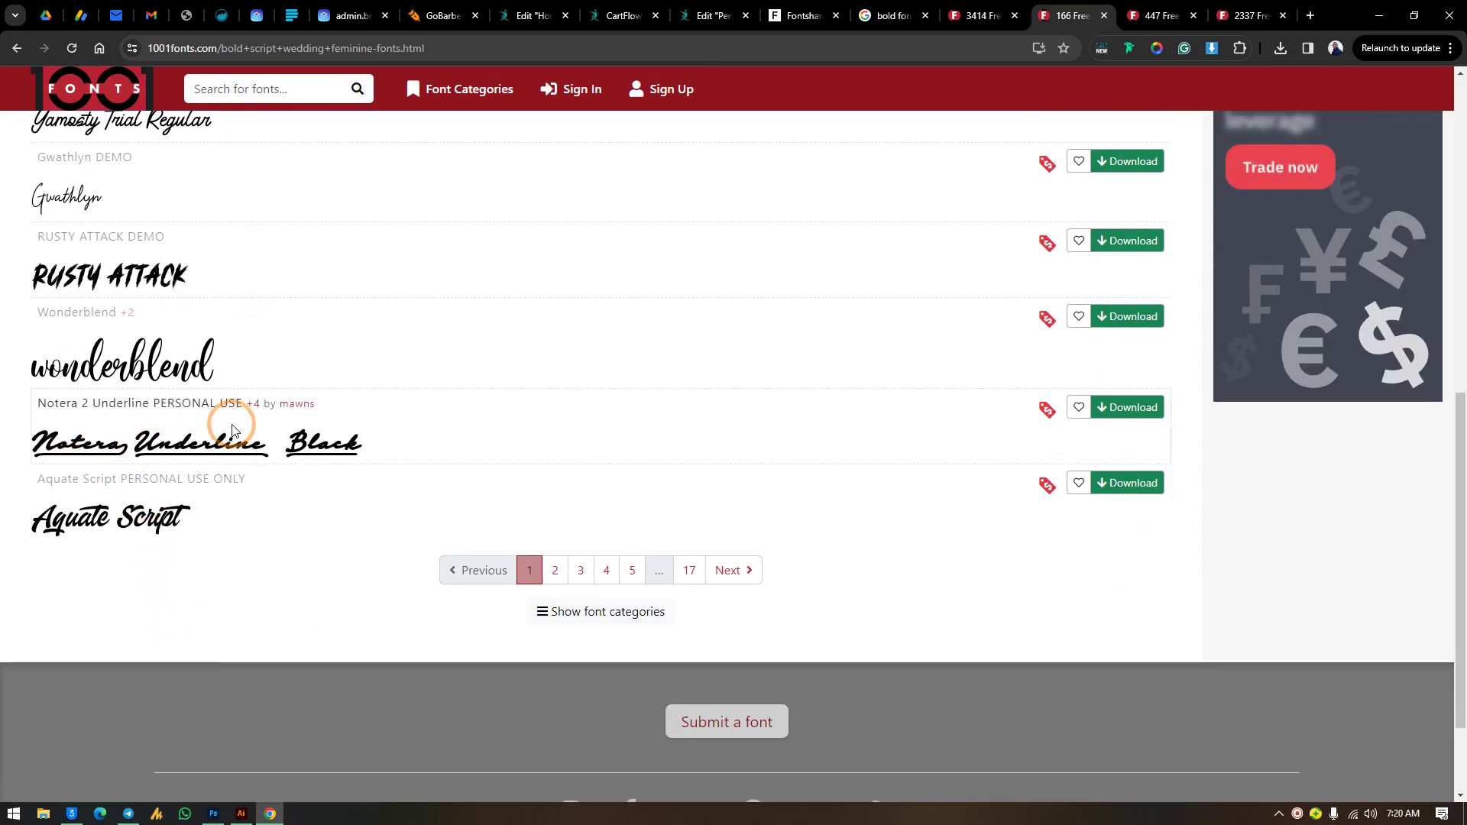
Return to the signature fonts list and download the Rhesmanisa font to the desktop as rhesmanisa.zip
{"action": "left_click", "coordinate": [956, 14]}
{"action": "left_click", "coordinate": [223, 304]}
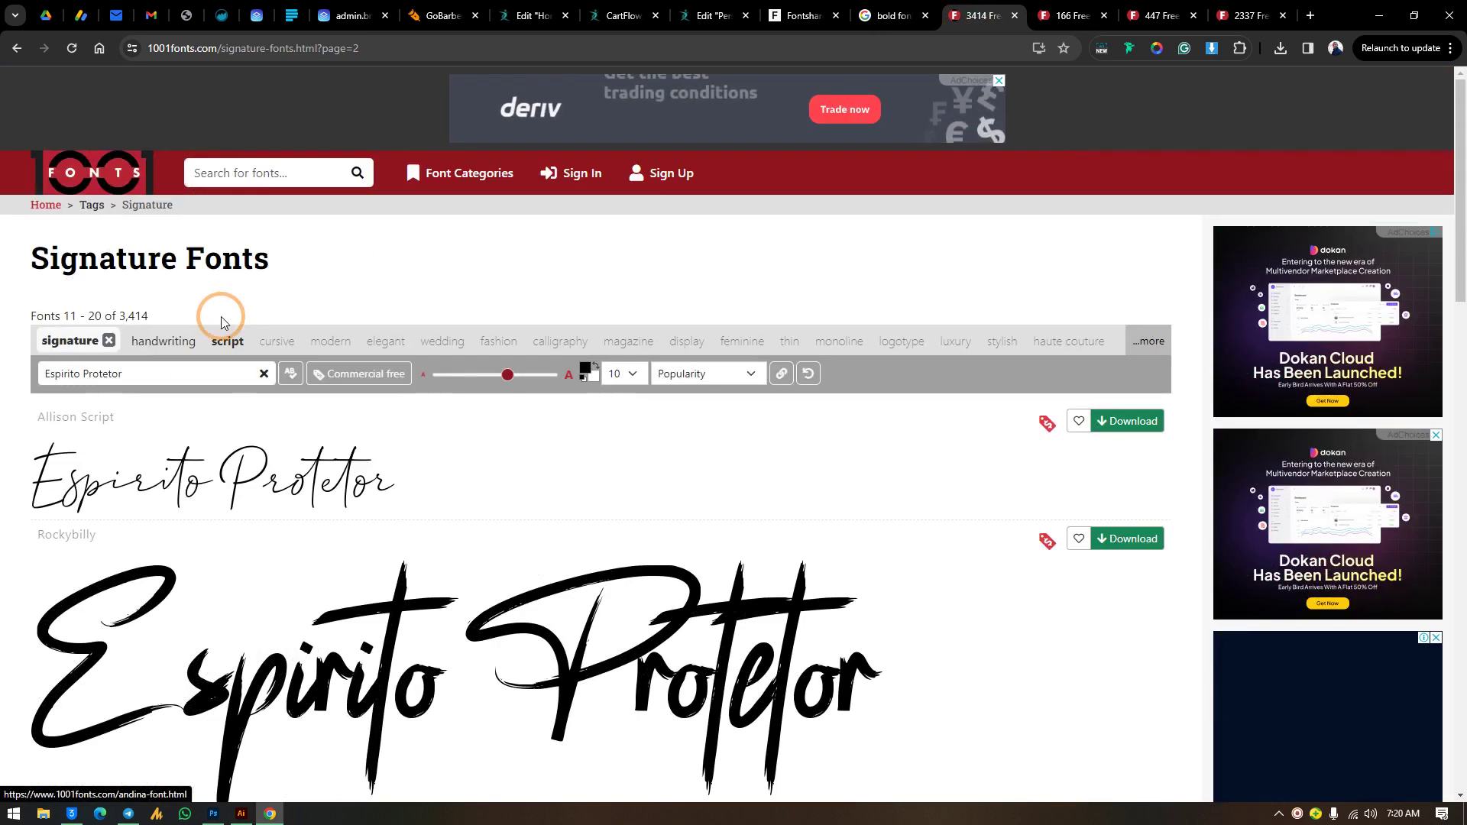
{"action": "left_click", "coordinate": [101, 373]}
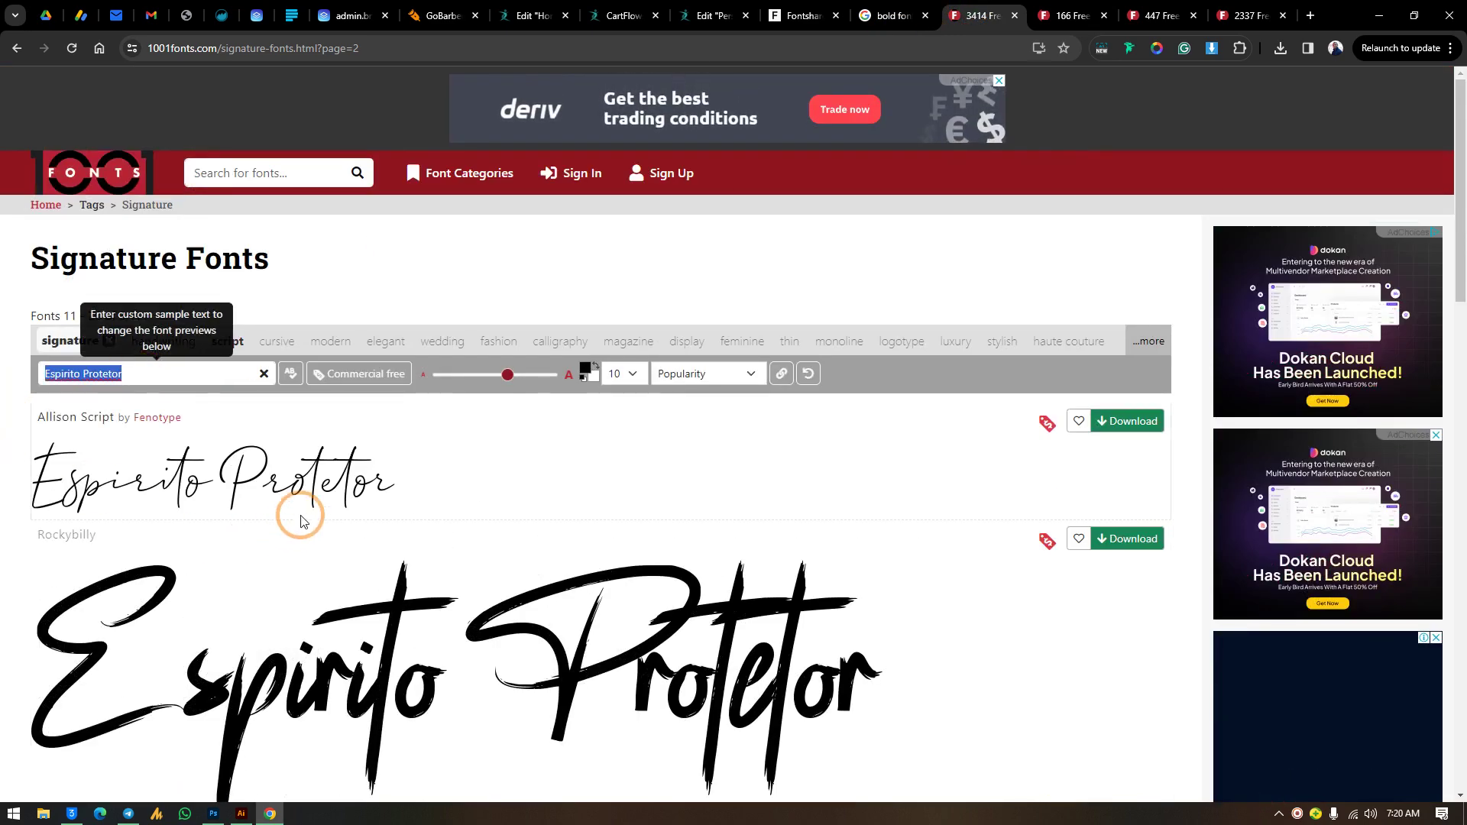
{"action": "scroll", "coordinate": [302, 518], "scroll_direction": "down", "scroll_amount": 10}
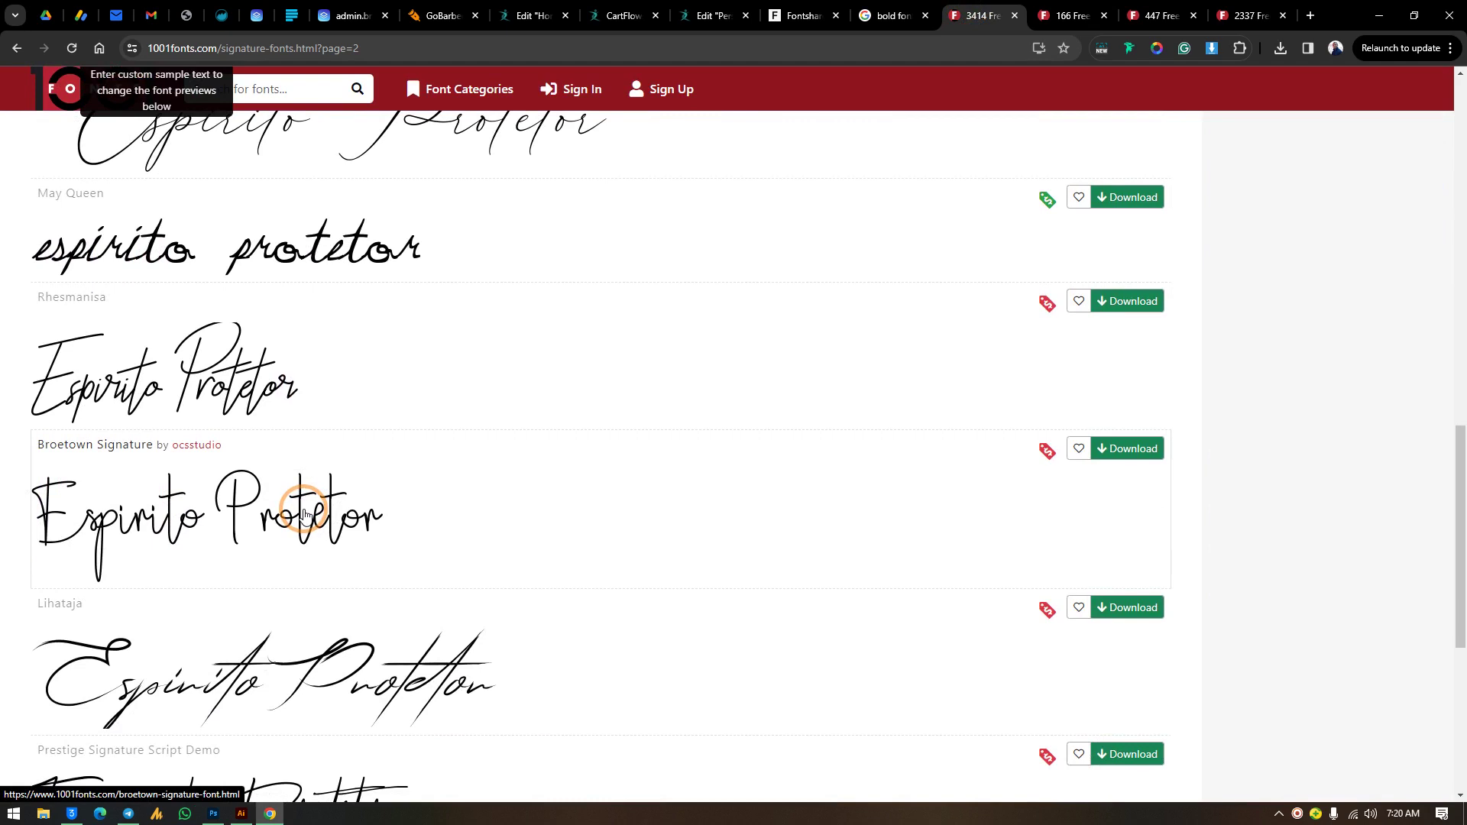
{"action": "left_click", "coordinate": [877, 393]}
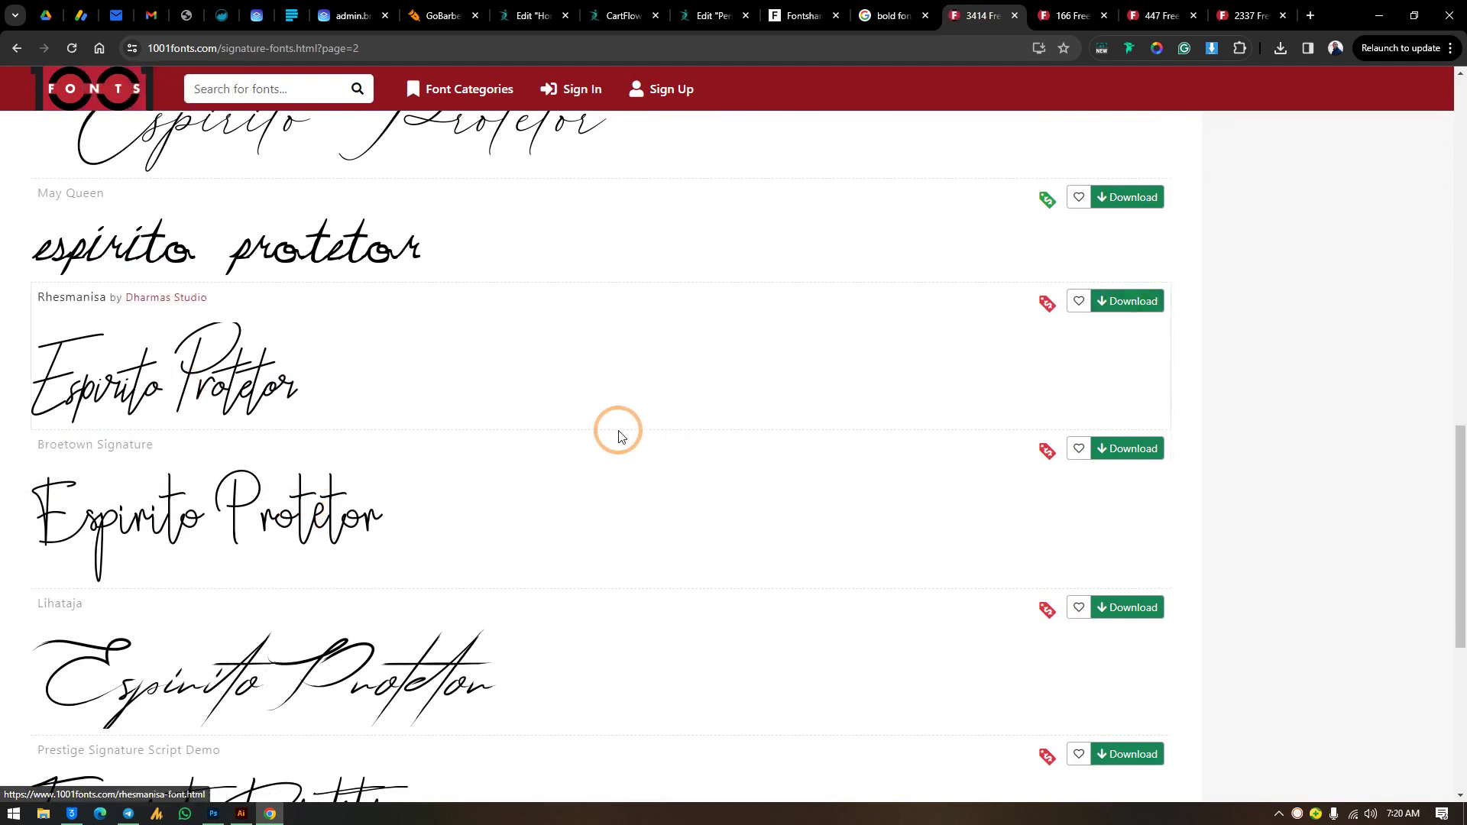
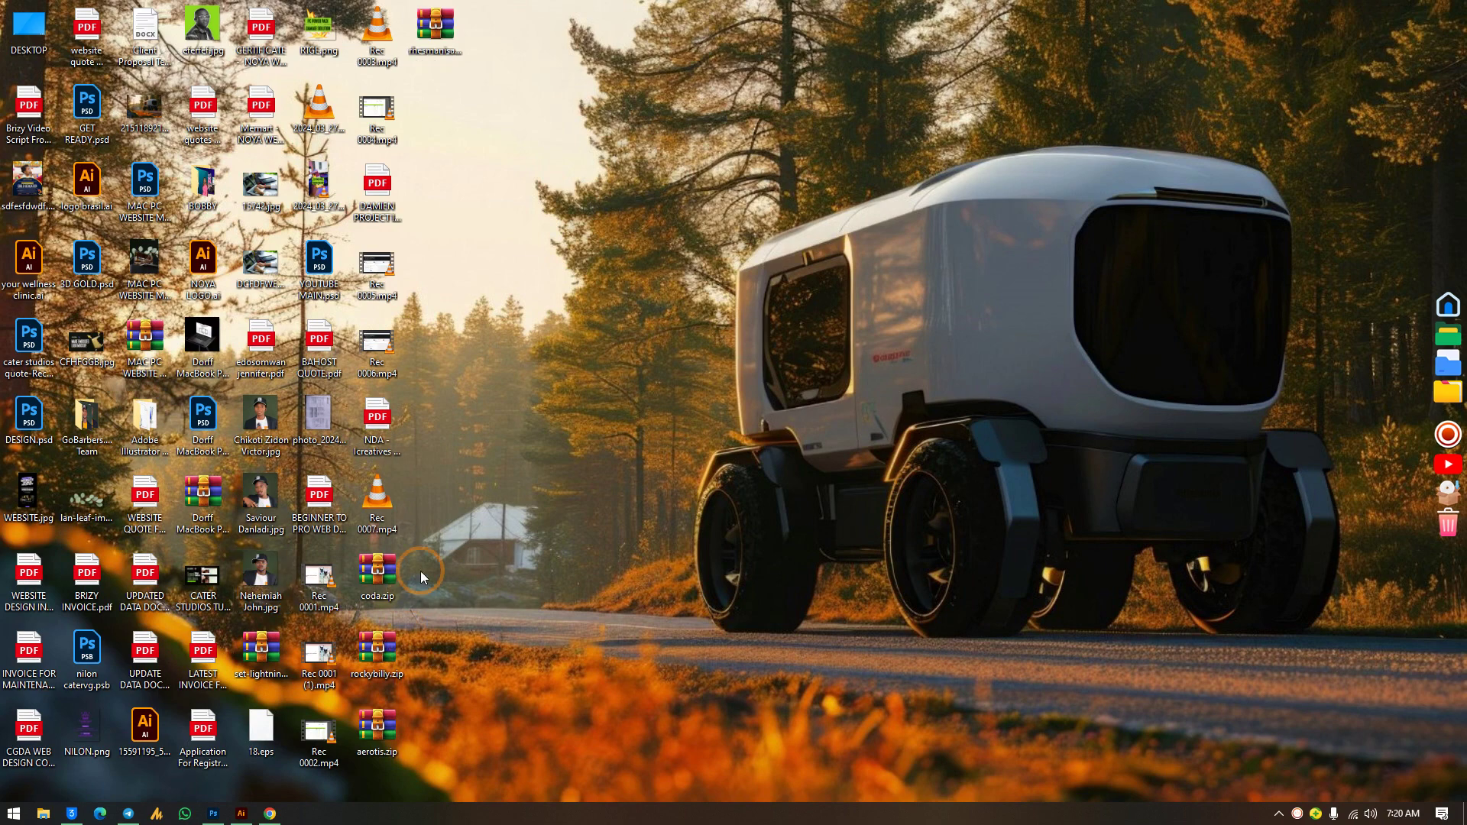
Extract Rhesmanisa.otf from the rhesmanisa.zip archive onto the desktop and close the archive
{"action": "left_click", "coordinate": [447, 59]}
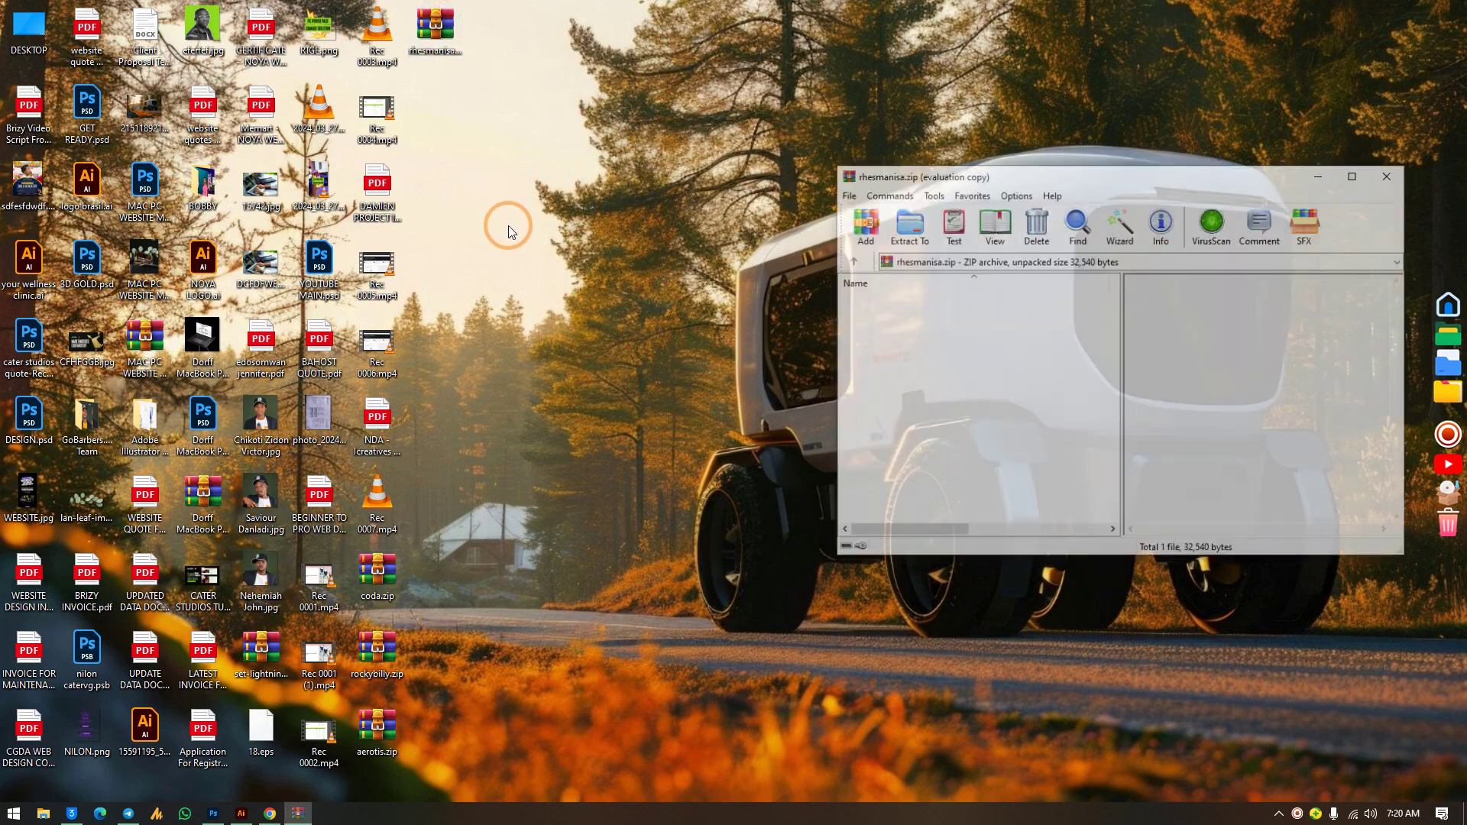
{"action": "double_click", "coordinate": [879, 313]}
{"action": "left_click", "coordinate": [1021, 164]}
{"action": "left_click", "coordinate": [874, 297]}
{"action": "left_click", "coordinate": [890, 320]}
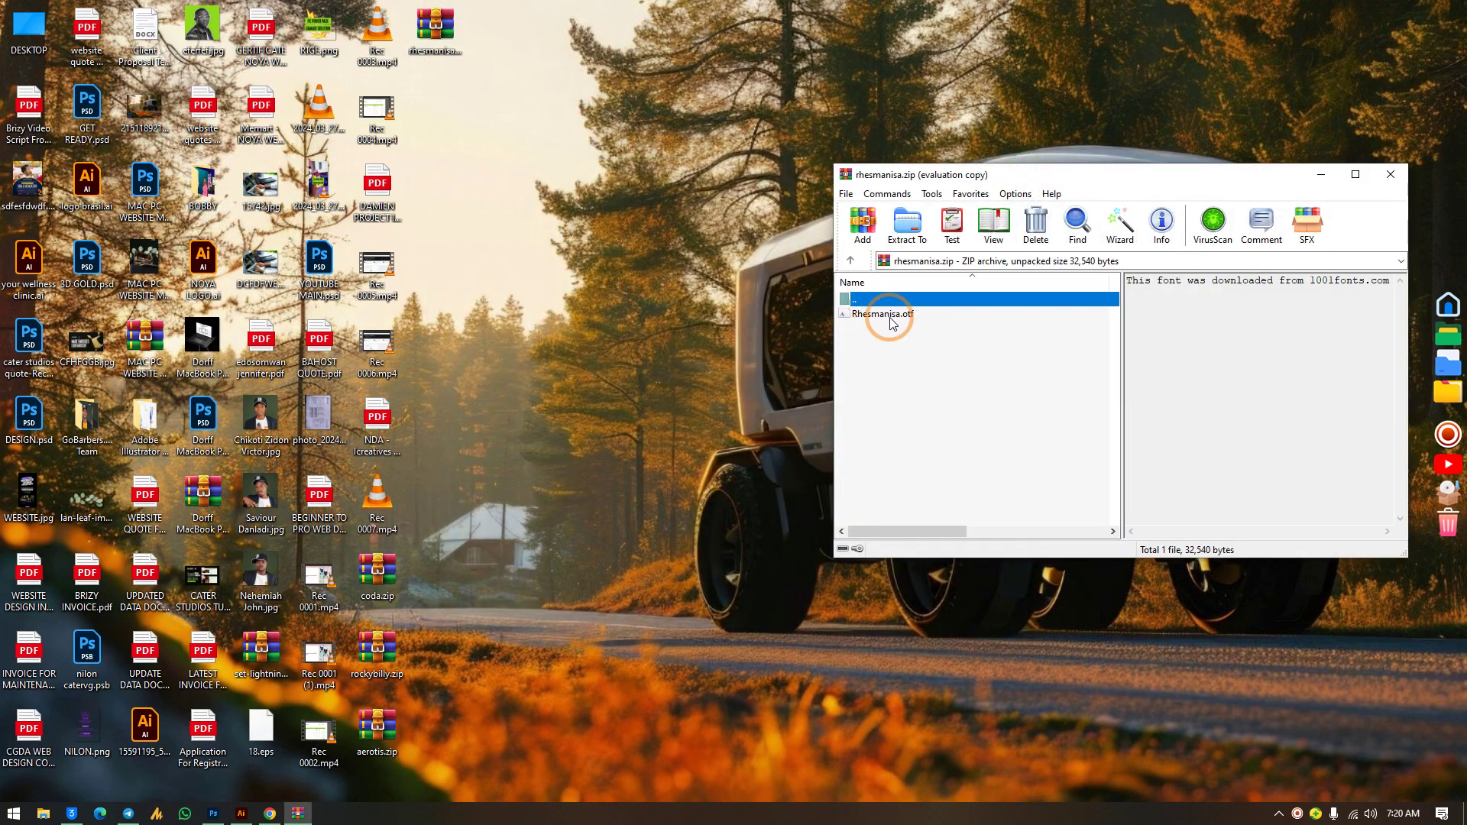
{"action": "left_click", "coordinate": [1143, 125]}
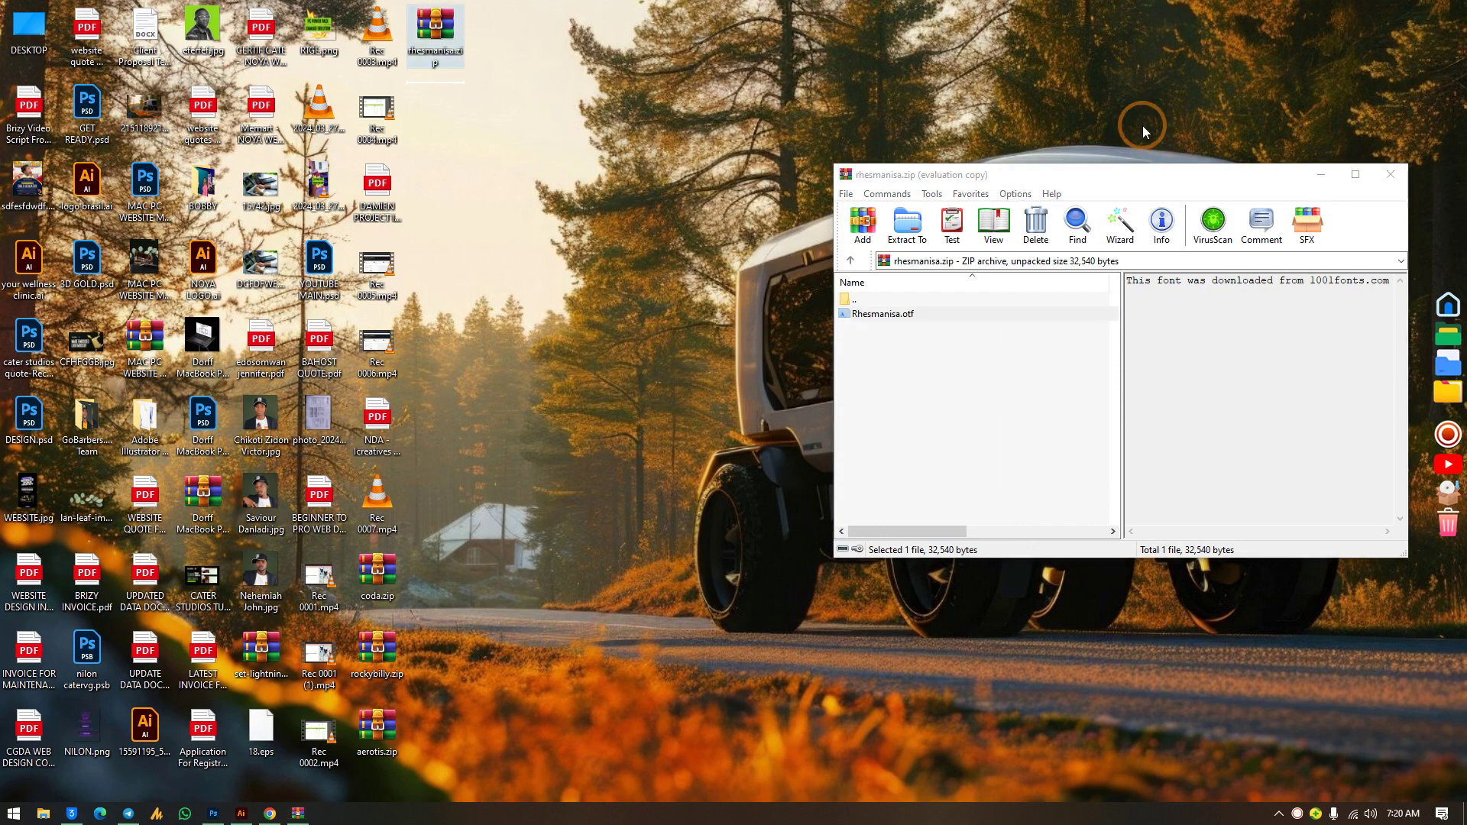
{"action": "left_click", "coordinate": [1391, 174]}
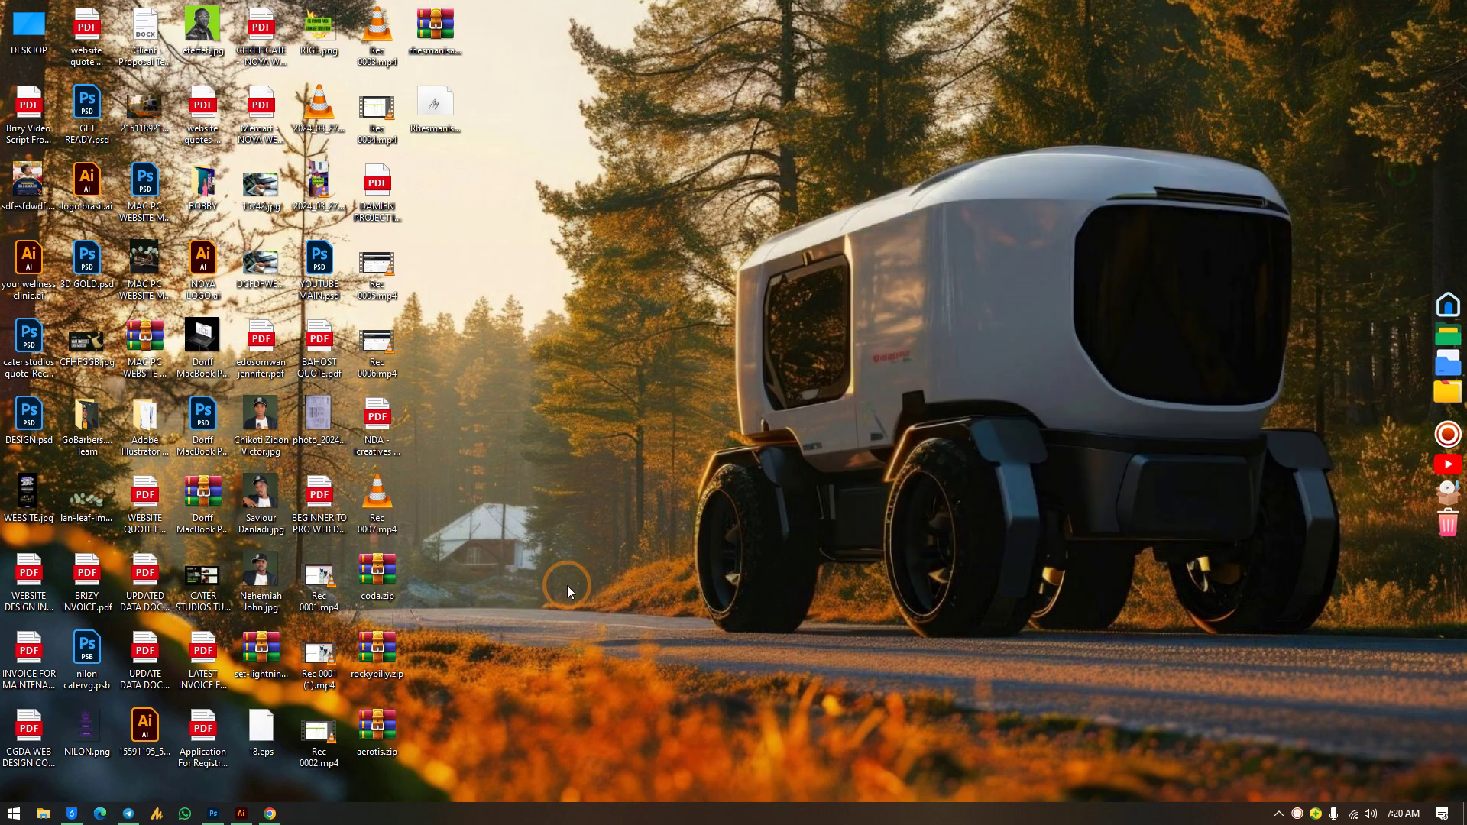
Extract Coda-Heavy.ttf from the coda.zip archive onto the desktop and close the archive
{"action": "double_click", "coordinate": [378, 574]}
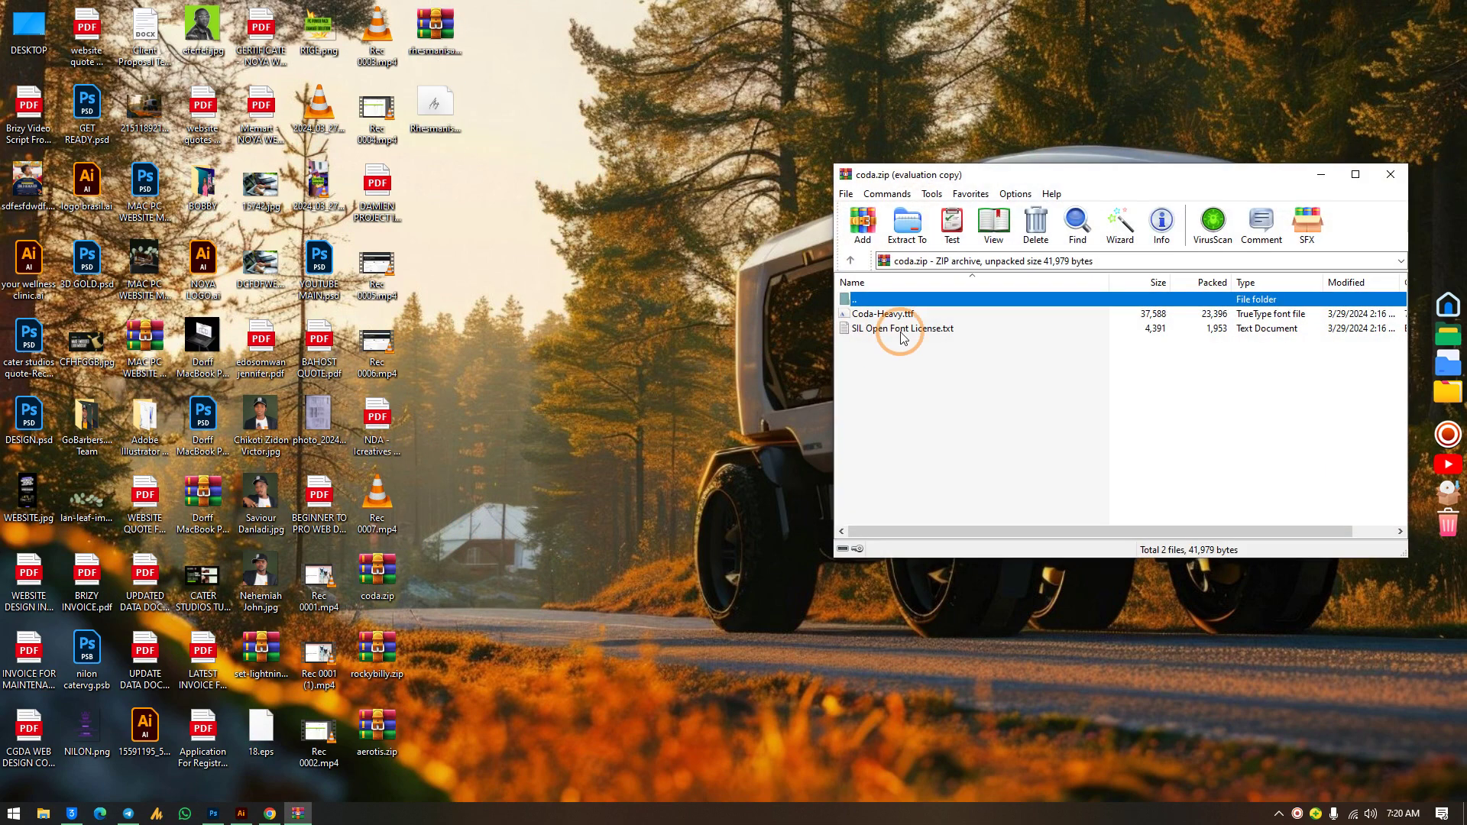
{"action": "left_click_drag", "start_coordinate": [911, 321], "coordinate": [535, 180]}
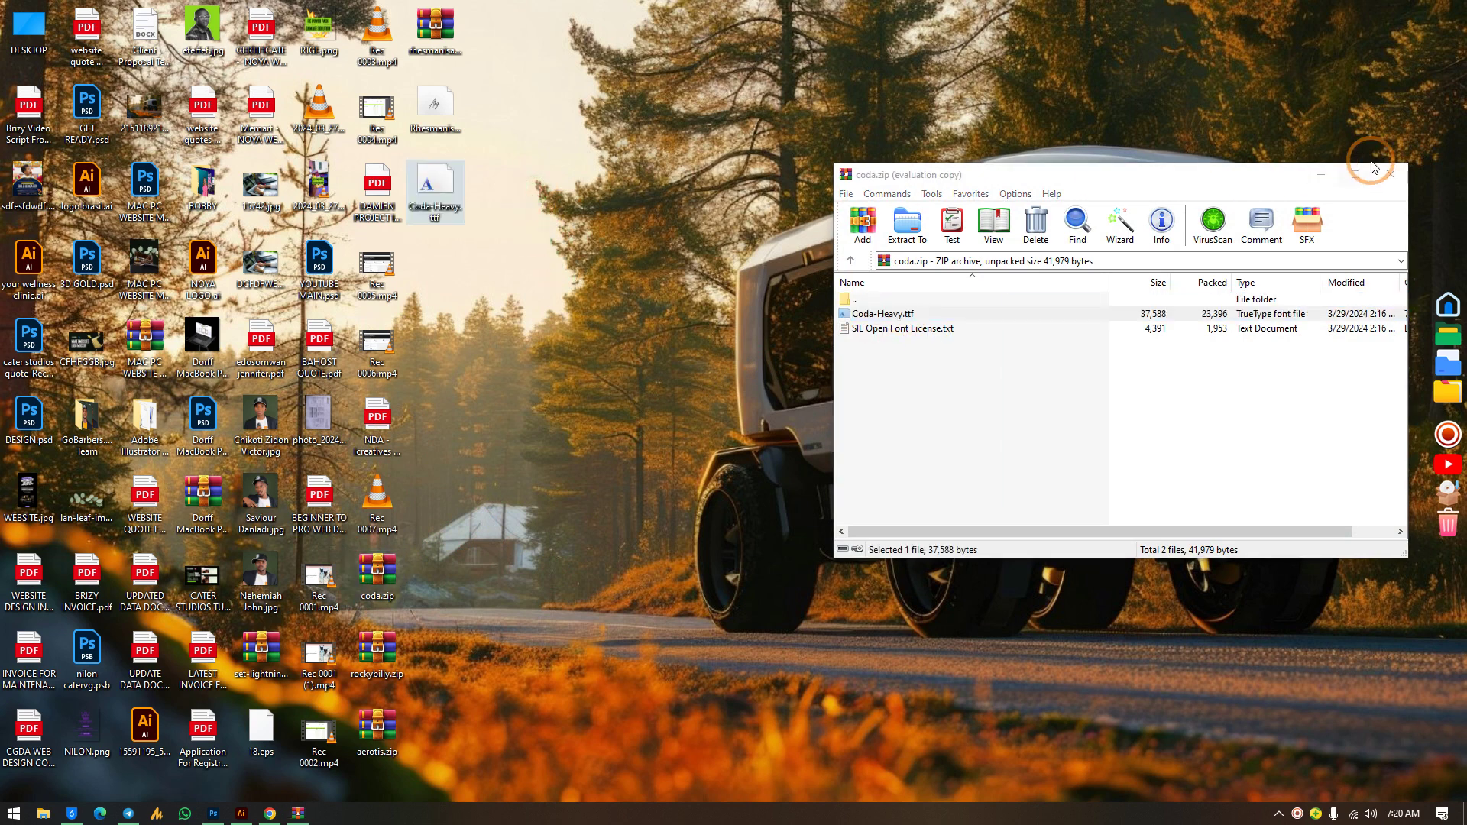
{"action": "left_click", "coordinate": [1390, 175]}
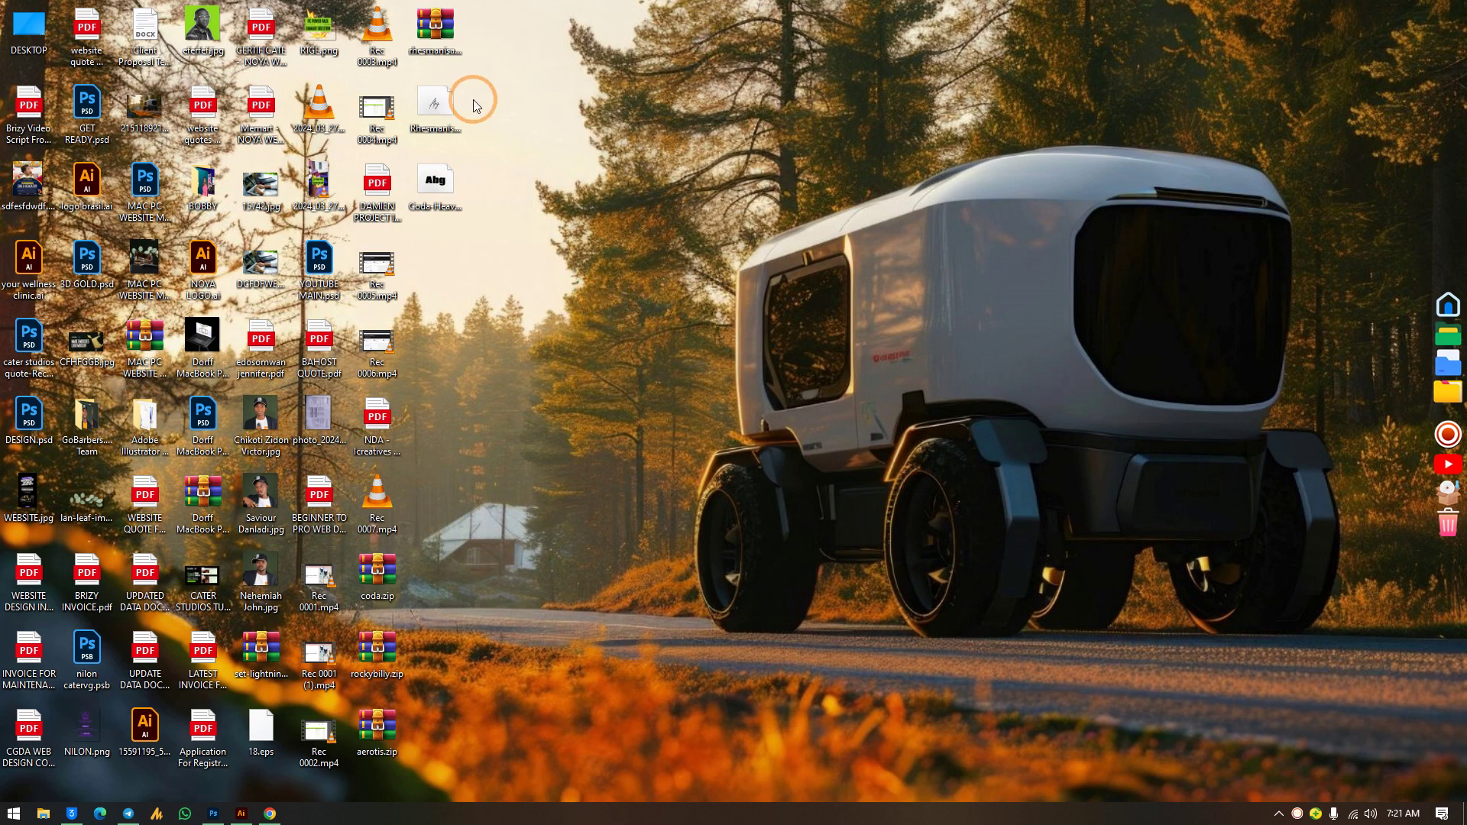
Create a new desktop folder named "dfdffg"
{"action": "right_click", "coordinate": [595, 254]}
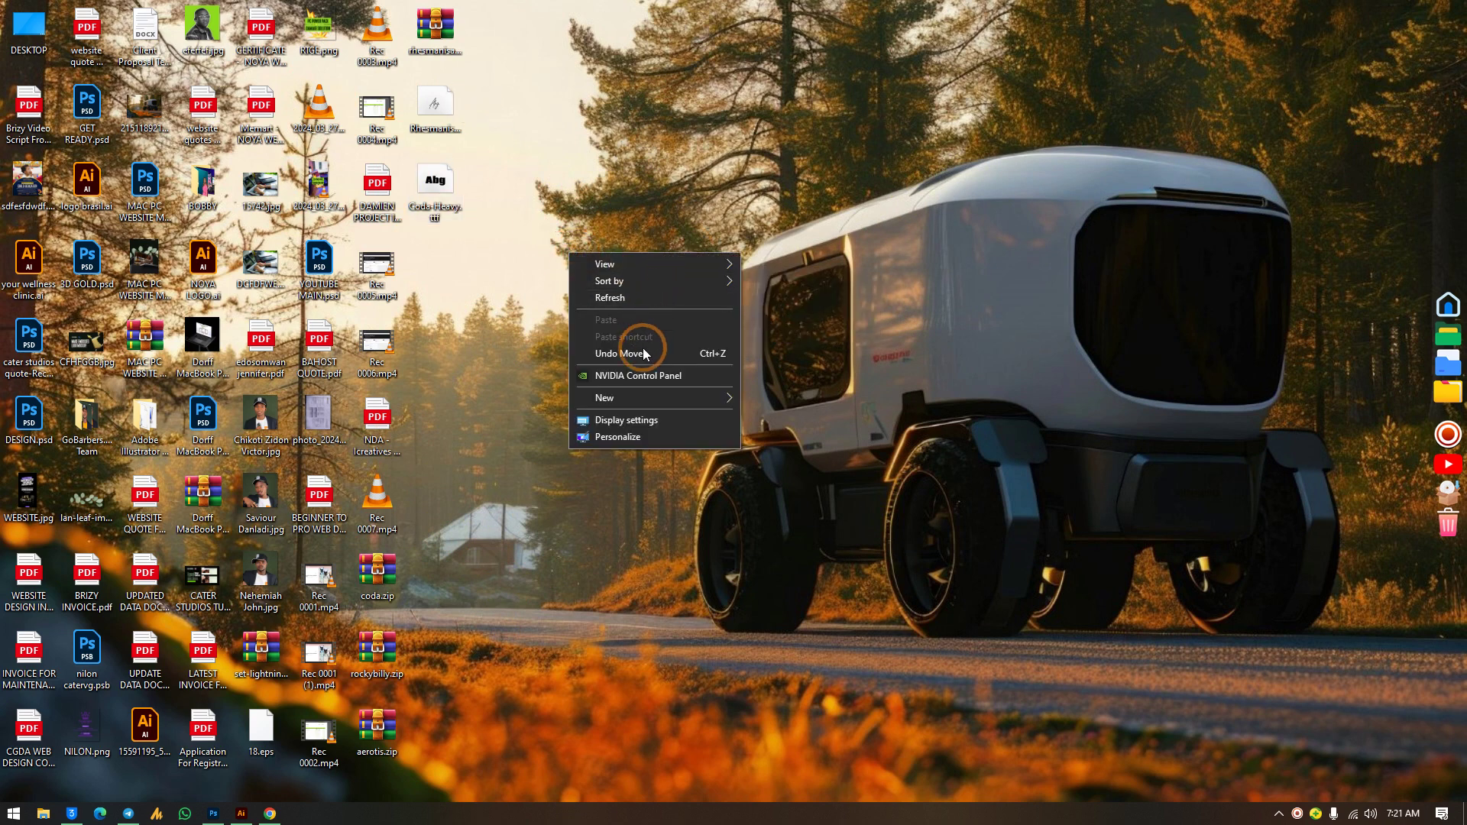
{"action": "left_click", "coordinate": [640, 399]}
{"action": "left_click", "coordinate": [800, 401]}
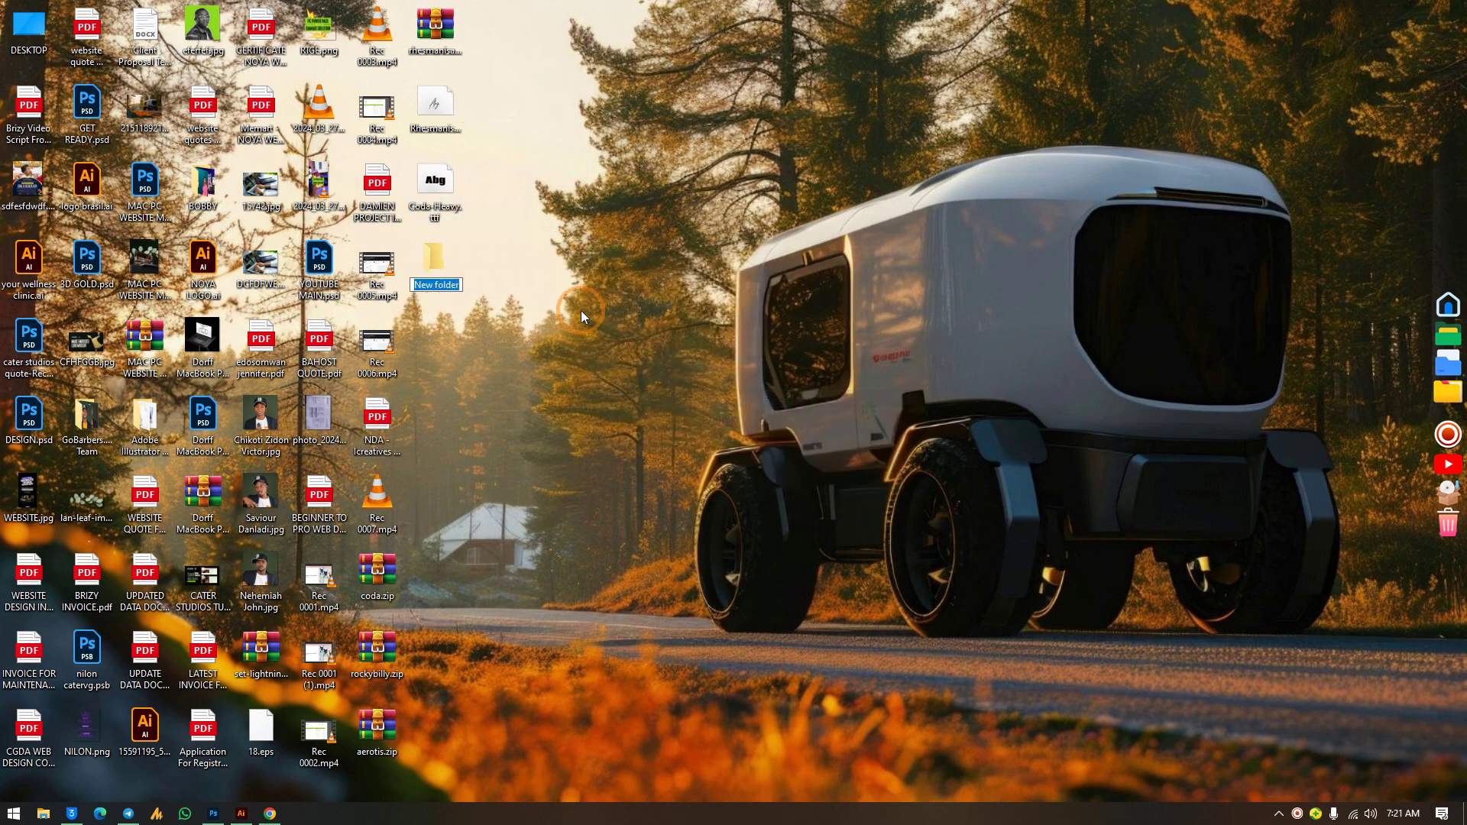
{"action": "type", "text": "dfdffg"}
{"action": "key", "text": "Return"}
Move the extracted Rhesmanisa and Coda-Heavy font files into the dfdffg folder and open the folder
{"action": "left_click_drag", "start_coordinate": [490, 123], "coordinate": [416, 202]}
{"action": "double_click", "coordinate": [433, 276]}
{"action": "left_click", "coordinate": [380, 200]}
{"action": "double_click", "coordinate": [430, 114]}
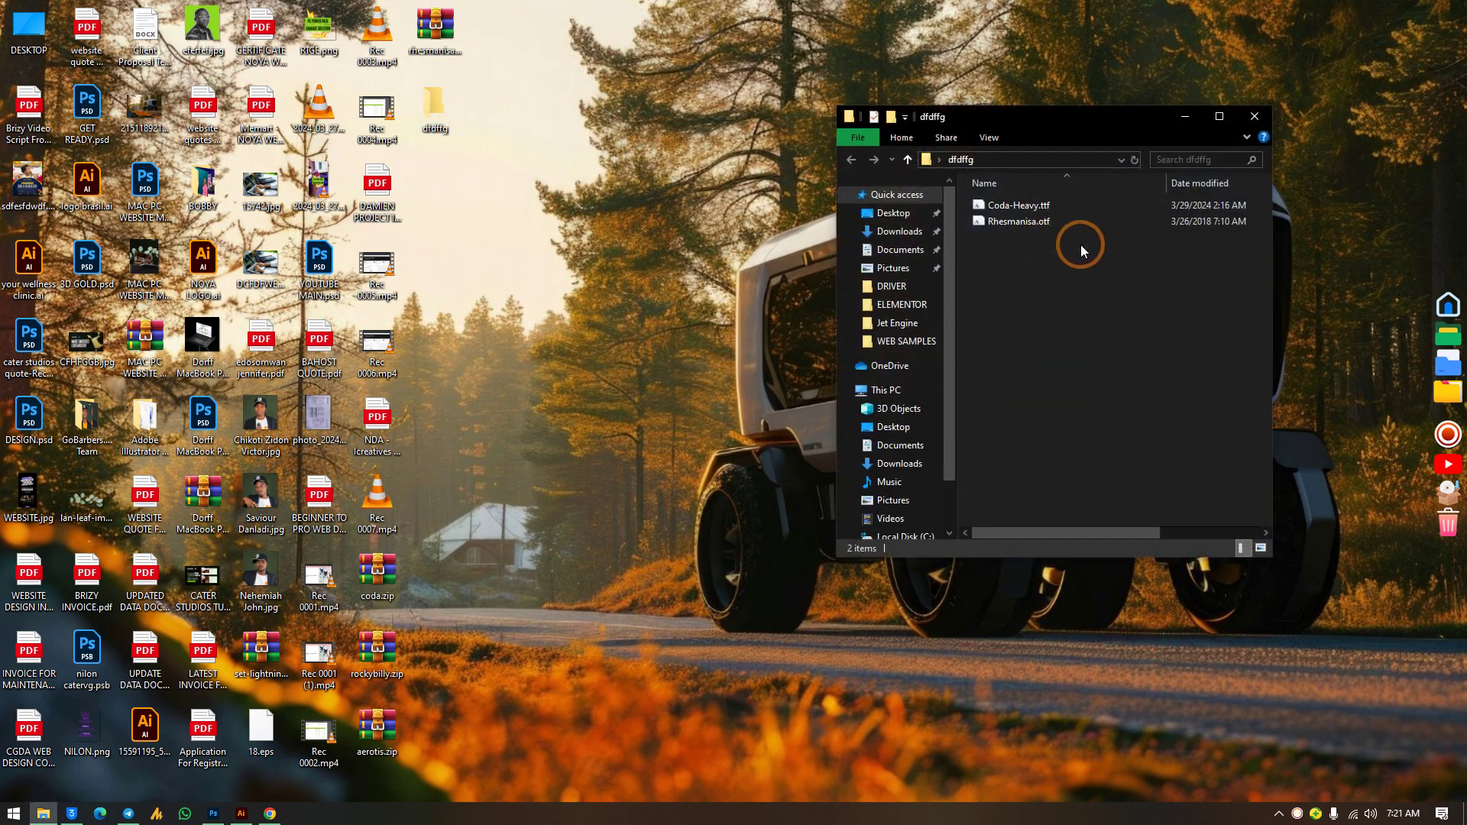
{"action": "key", "text": "ctrl+a"}
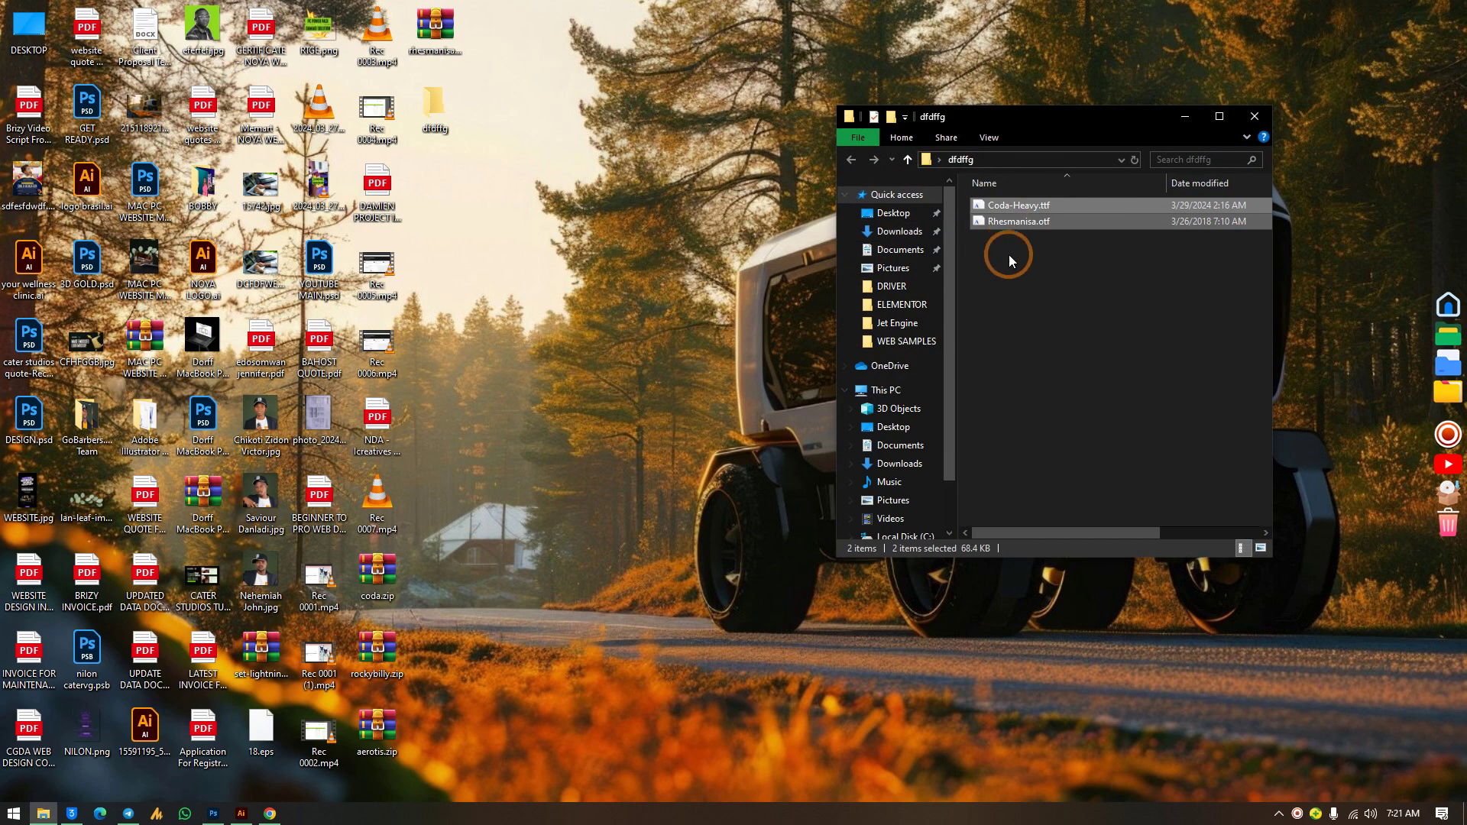
{"action": "left_click", "coordinate": [451, 222]}
{"action": "key", "text": "ctrl+a"}
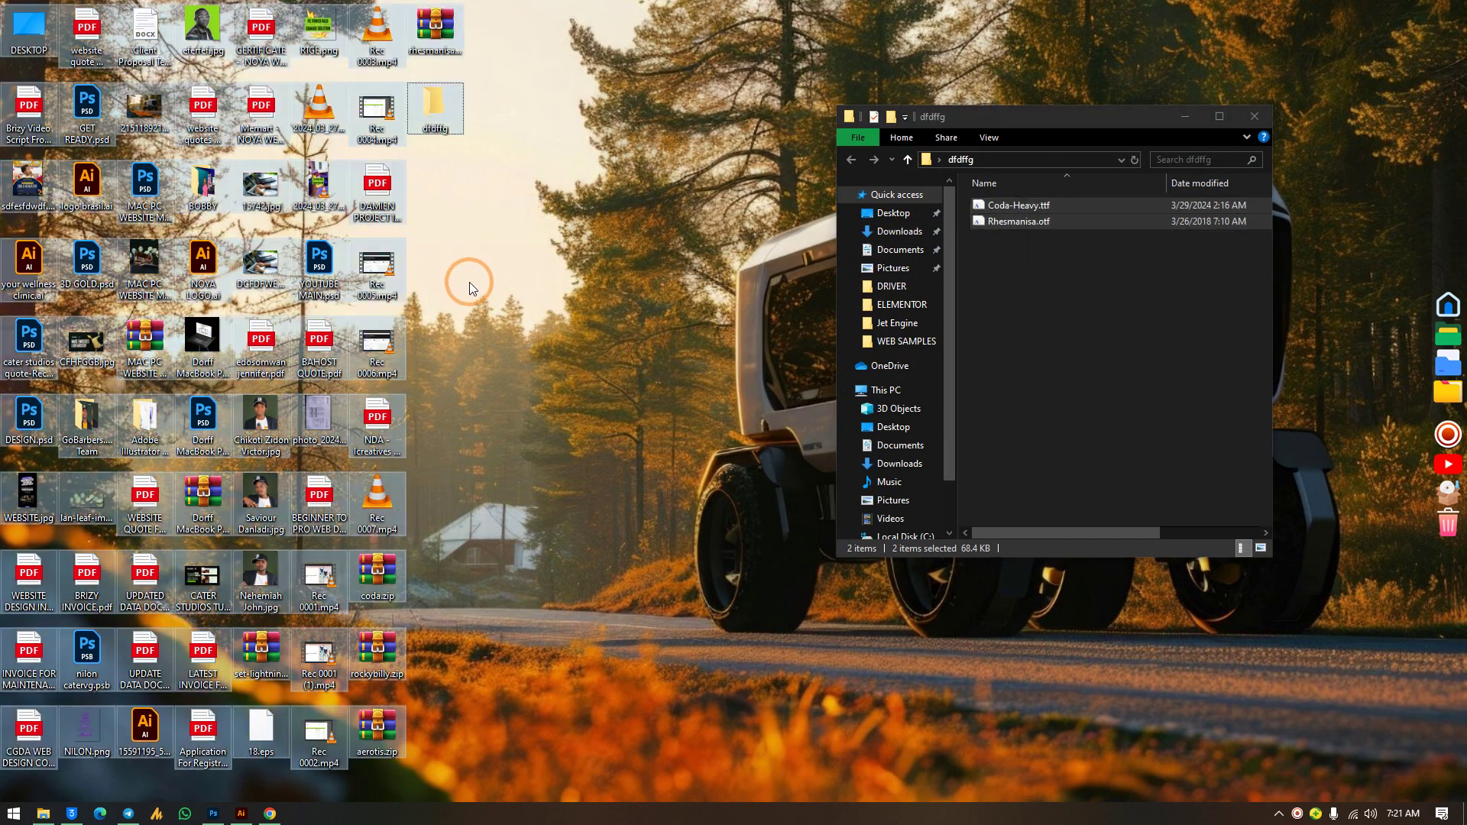
{"action": "left_click", "coordinate": [1091, 291]}
{"action": "left_click", "coordinate": [1197, 288]}
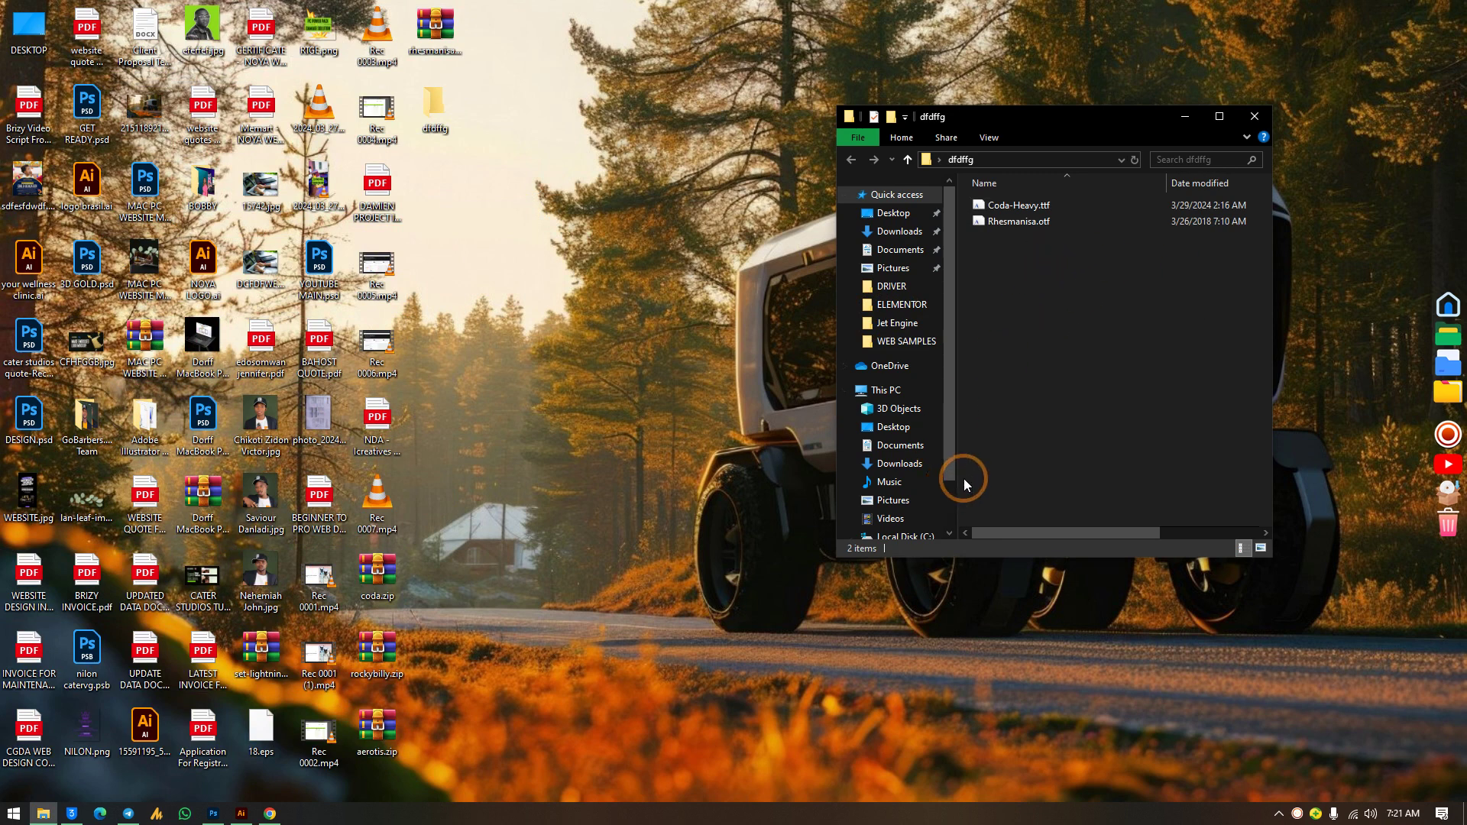
Open Coda-Heavy.ttf from the dfdffg folder in the font viewer, install the font and close the viewer
{"action": "left_click_drag", "start_coordinate": [1034, 280], "coordinate": [988, 162]}
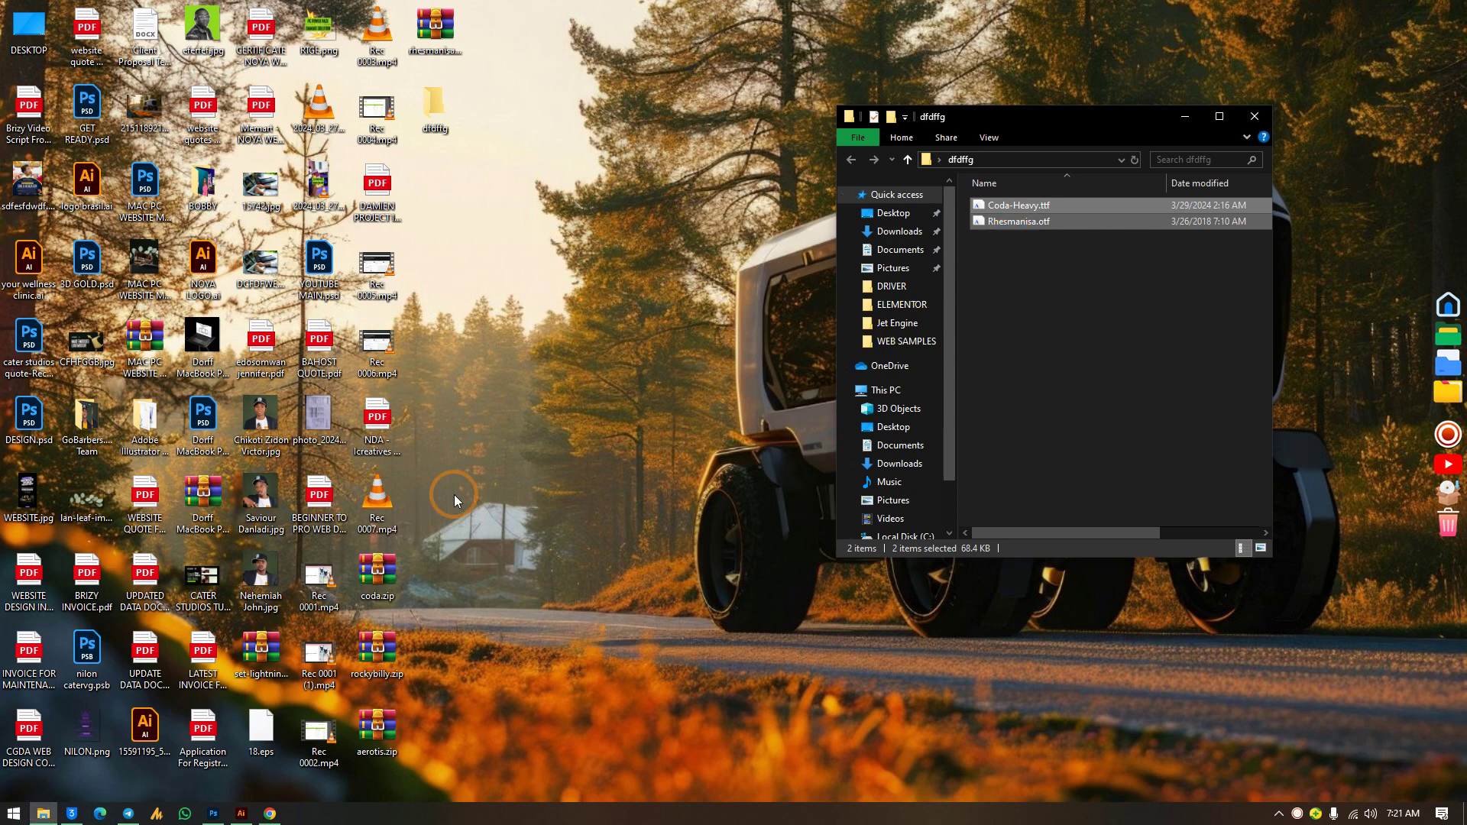
{"action": "left_click", "coordinate": [1038, 207]}
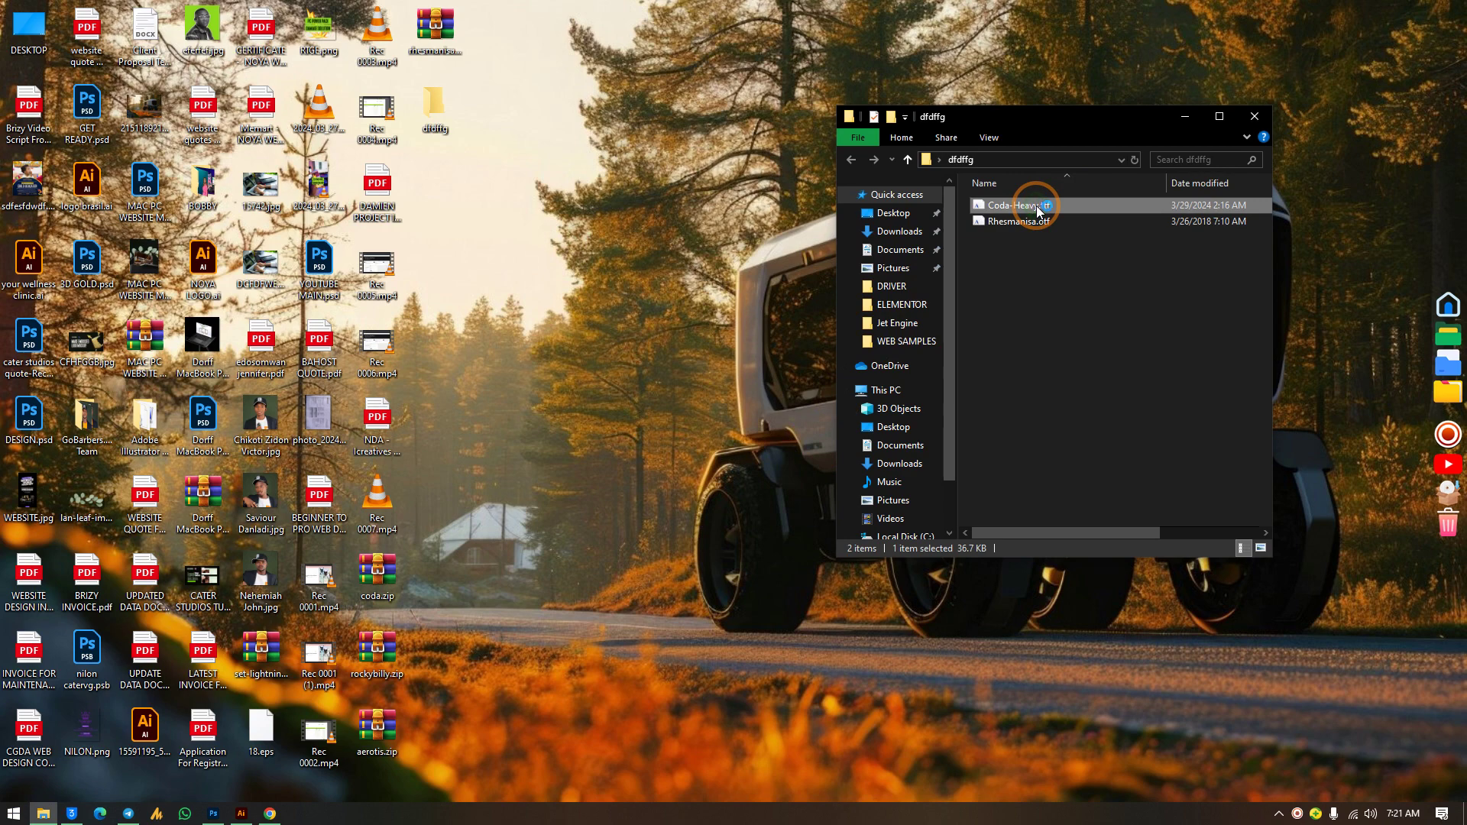
{"action": "double_click", "coordinate": [1036, 205]}
{"action": "left_click", "coordinate": [187, 160]}
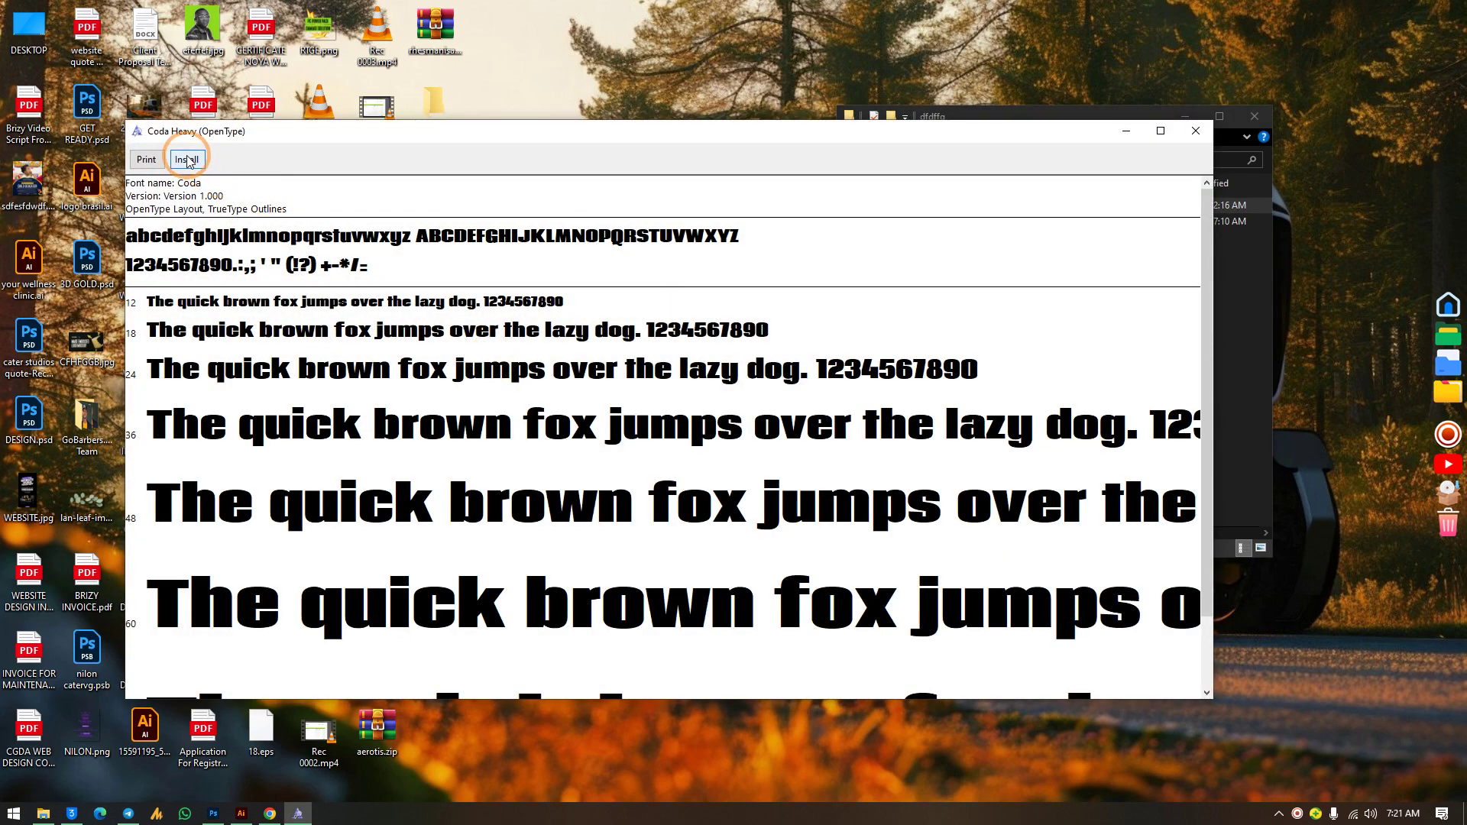
{"action": "left_click", "coordinate": [1196, 131]}
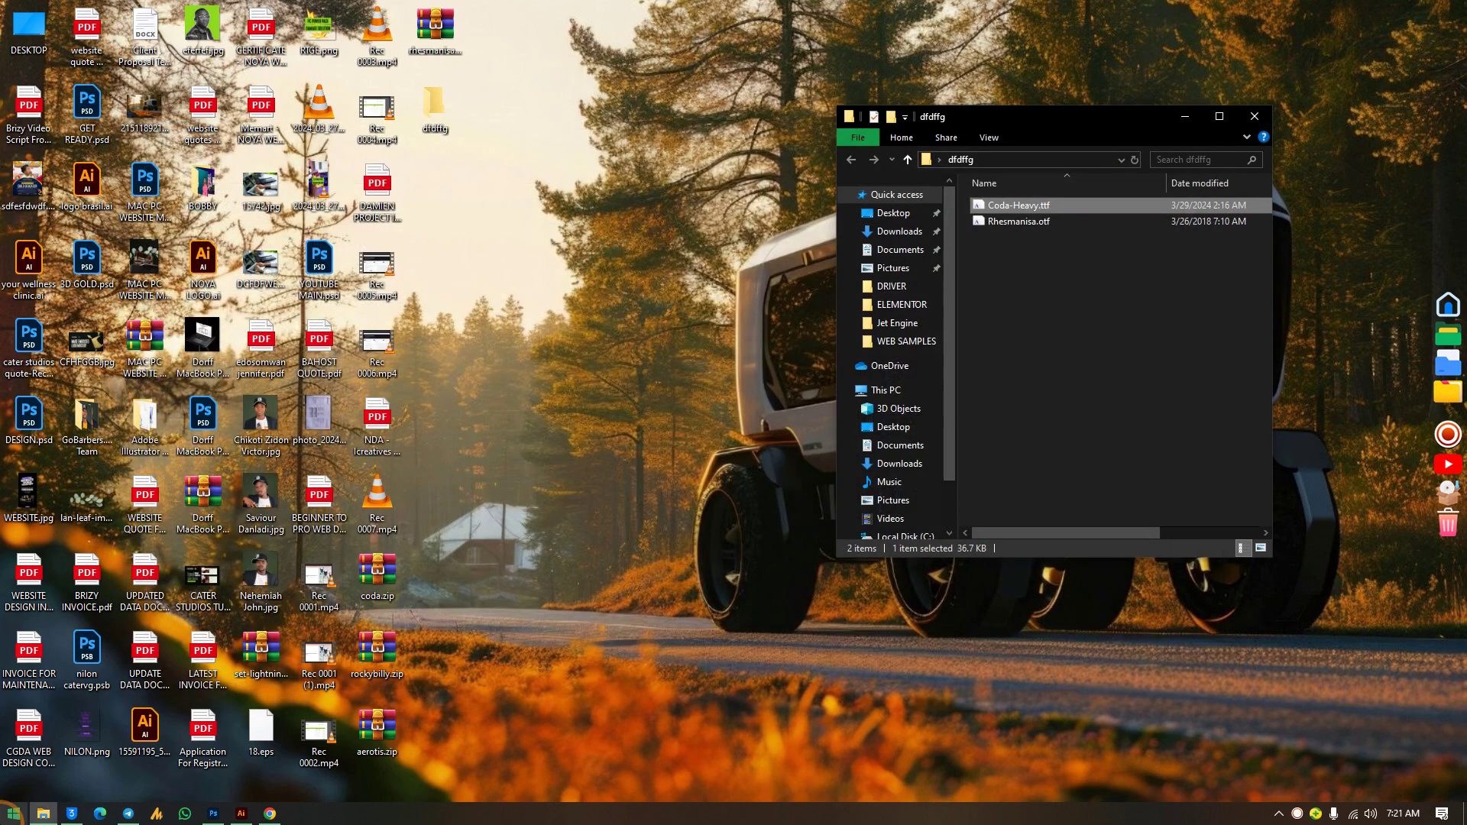
Search Windows for "font", open Font settings and place its window beside the dfdffg folder
{"action": "left_click", "coordinate": [6, 814]}
{"action": "left_click", "coordinate": [106, 692]}
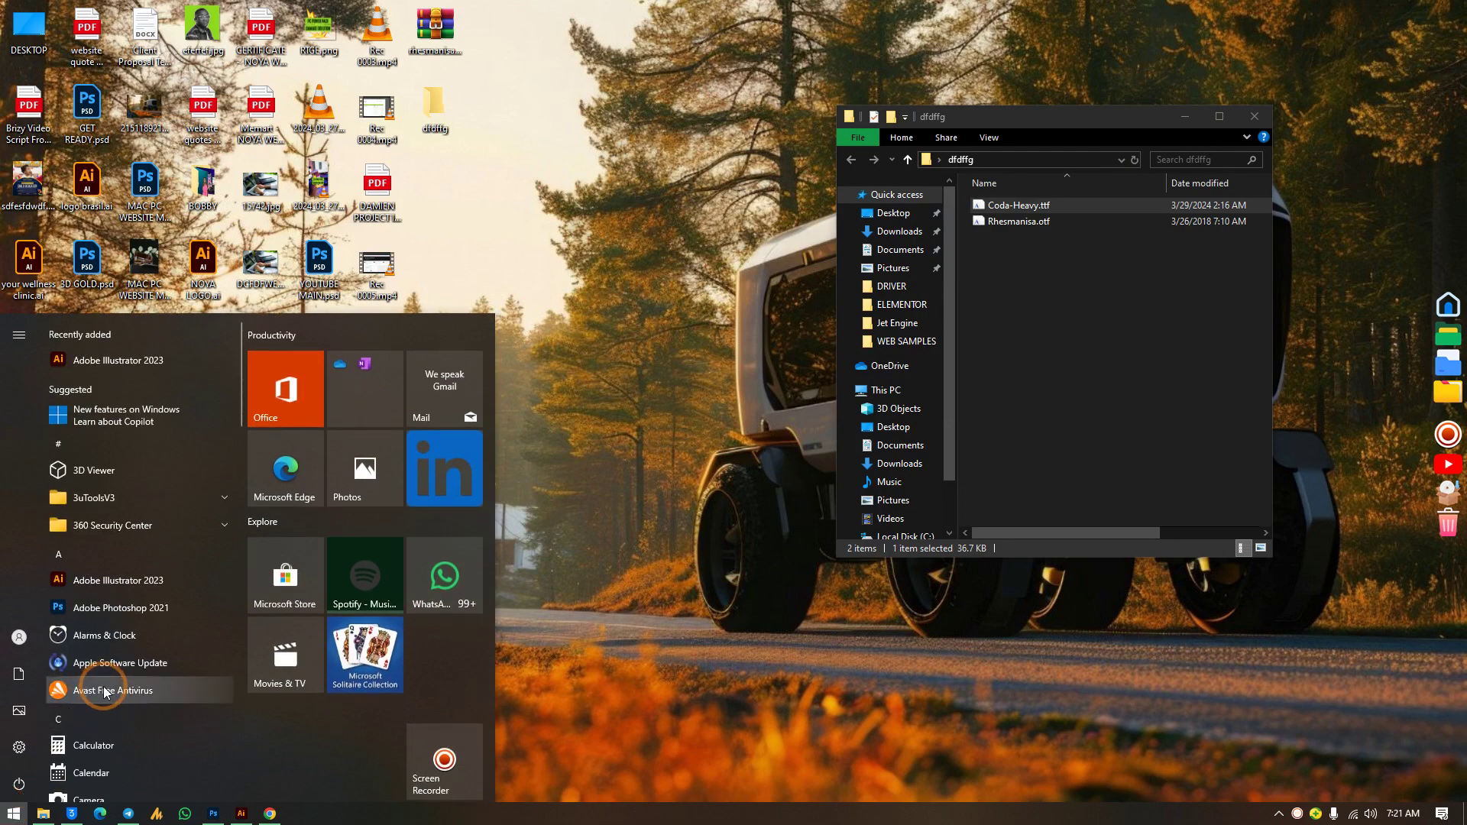
{"action": "type", "text": "font"}
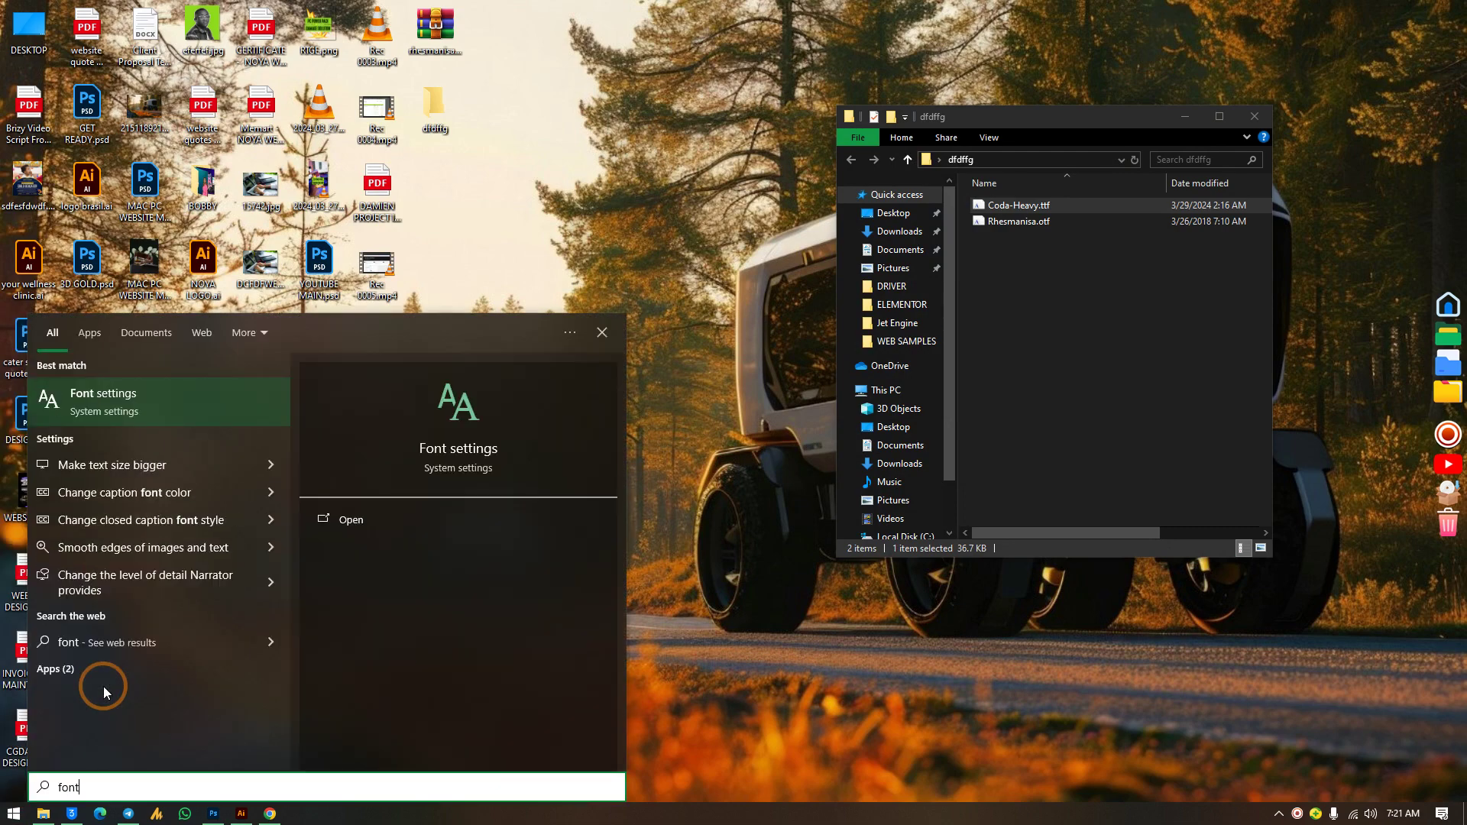
{"action": "left_click", "coordinate": [129, 399]}
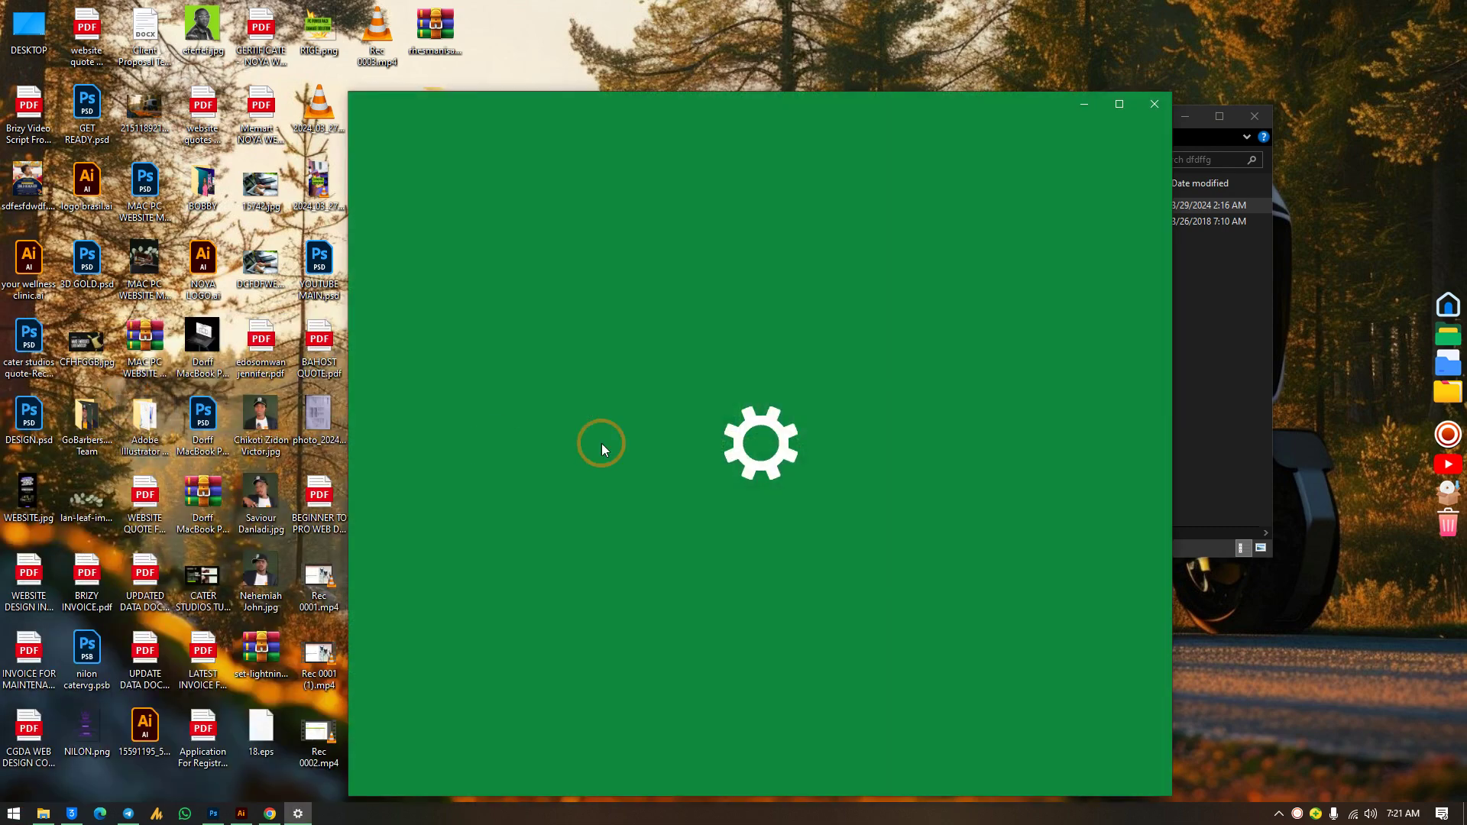
{"action": "left_click_drag", "start_coordinate": [911, 113], "coordinate": [585, 63]}
Install Coda-Heavy.ttf and Rhesmanisa.otf together through the Add fonts area of Font settings, and close both windows
{"action": "left_click", "coordinate": [1035, 259]}
{"action": "left_click", "coordinate": [1016, 208]}
{"action": "left_click", "coordinate": [1005, 224], "text": "ctrl"}
{"action": "left_click_drag", "start_coordinate": [1026, 233], "coordinate": [470, 195]}
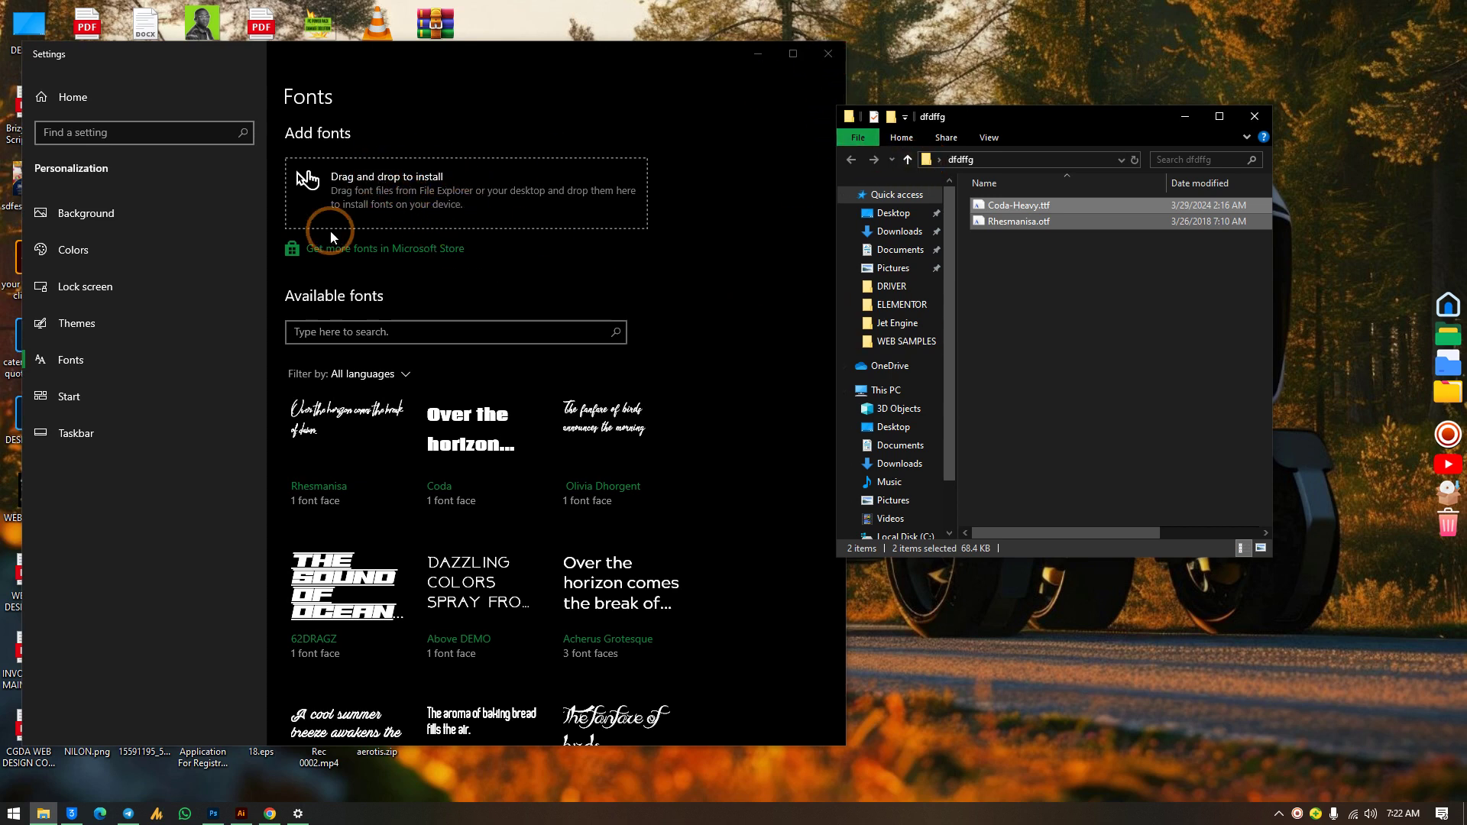
{"action": "left_click", "coordinate": [828, 53]}
{"action": "left_click", "coordinate": [1263, 120]}
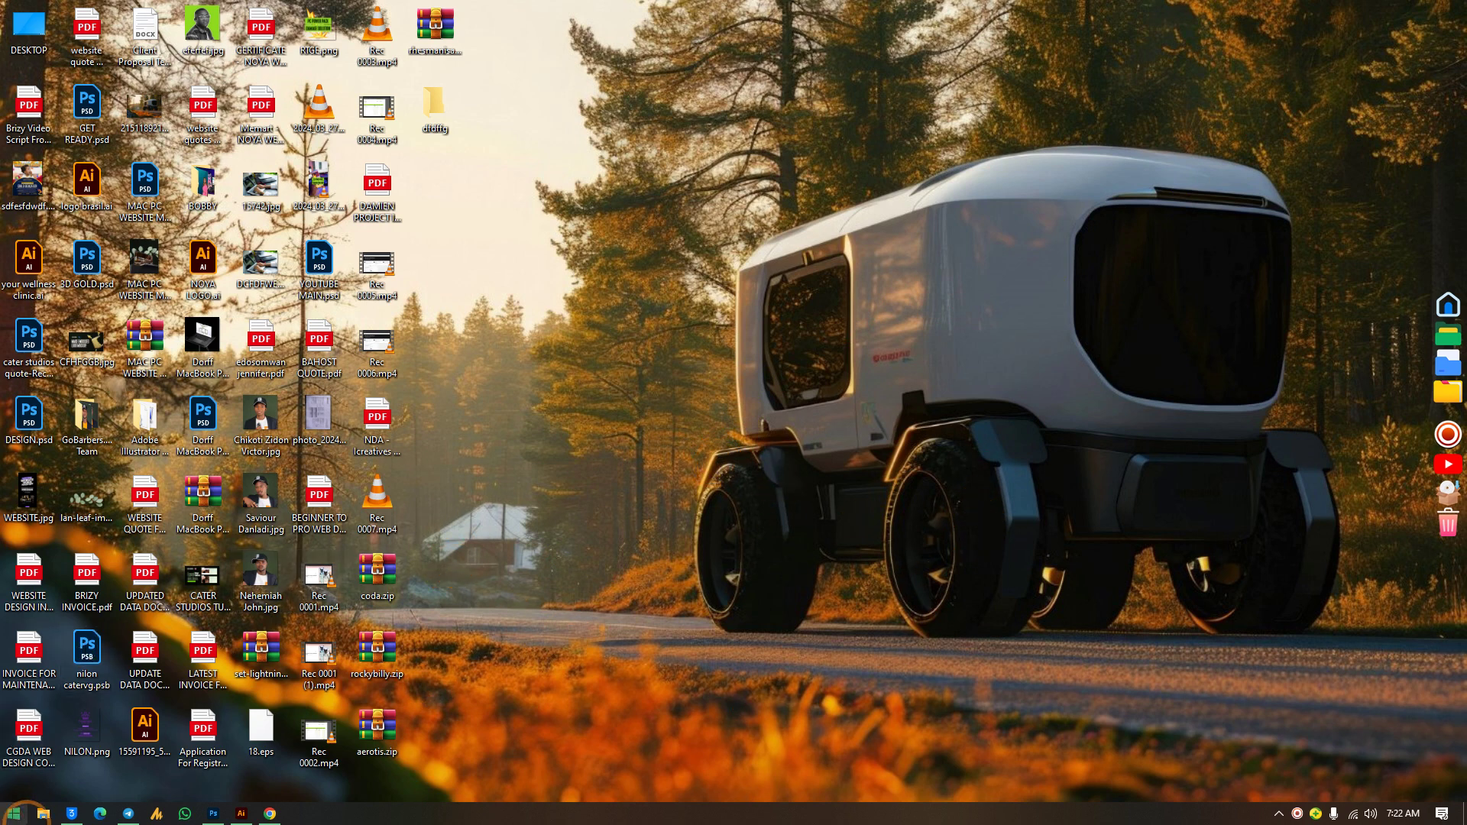
Open Control Panel, search it for "font", open the page for previewing or deleting fonts, and move the window aside
{"action": "left_click", "coordinate": [13, 813]}
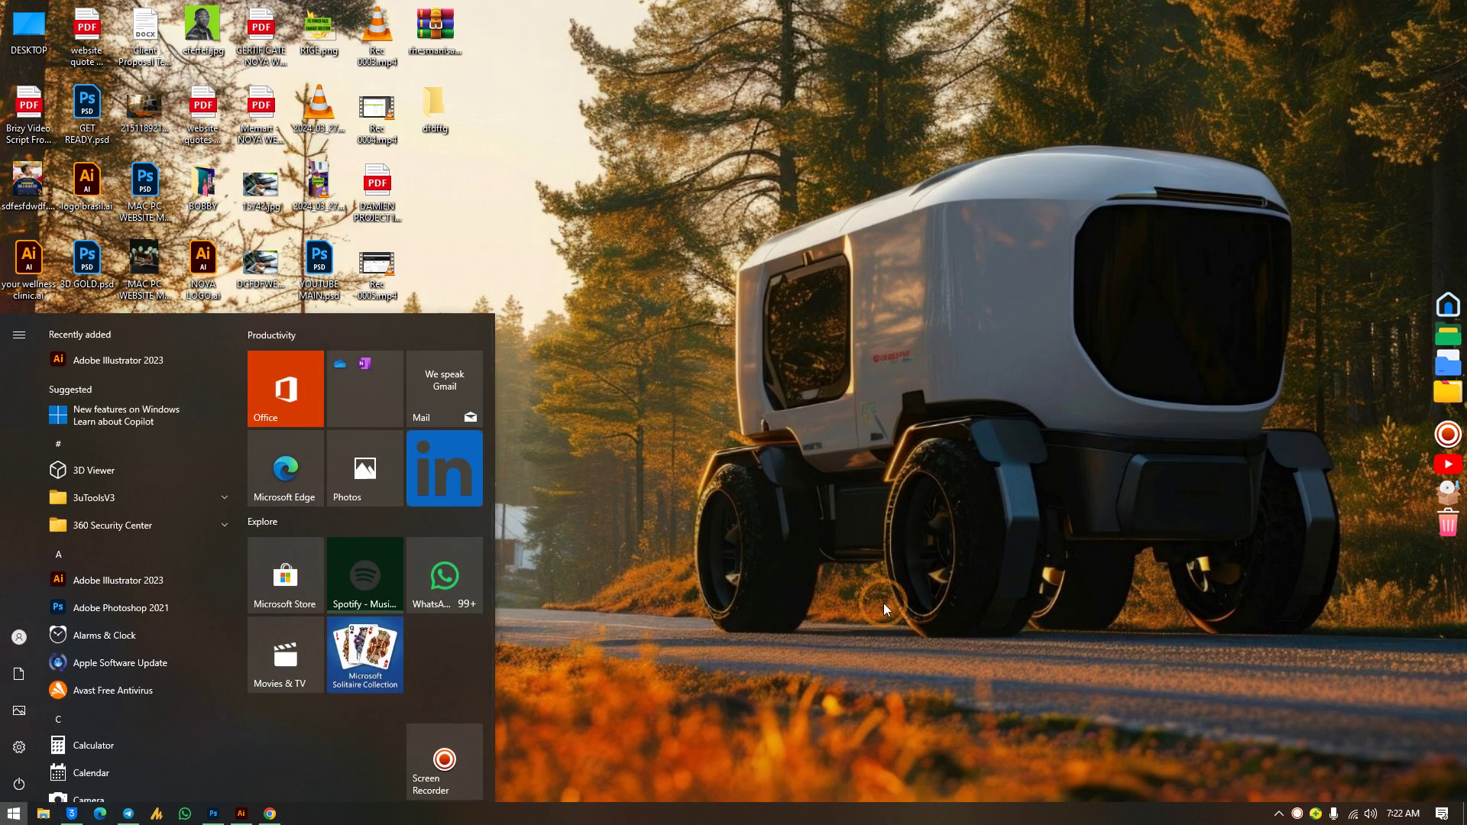
{"action": "type", "text": "cont"}
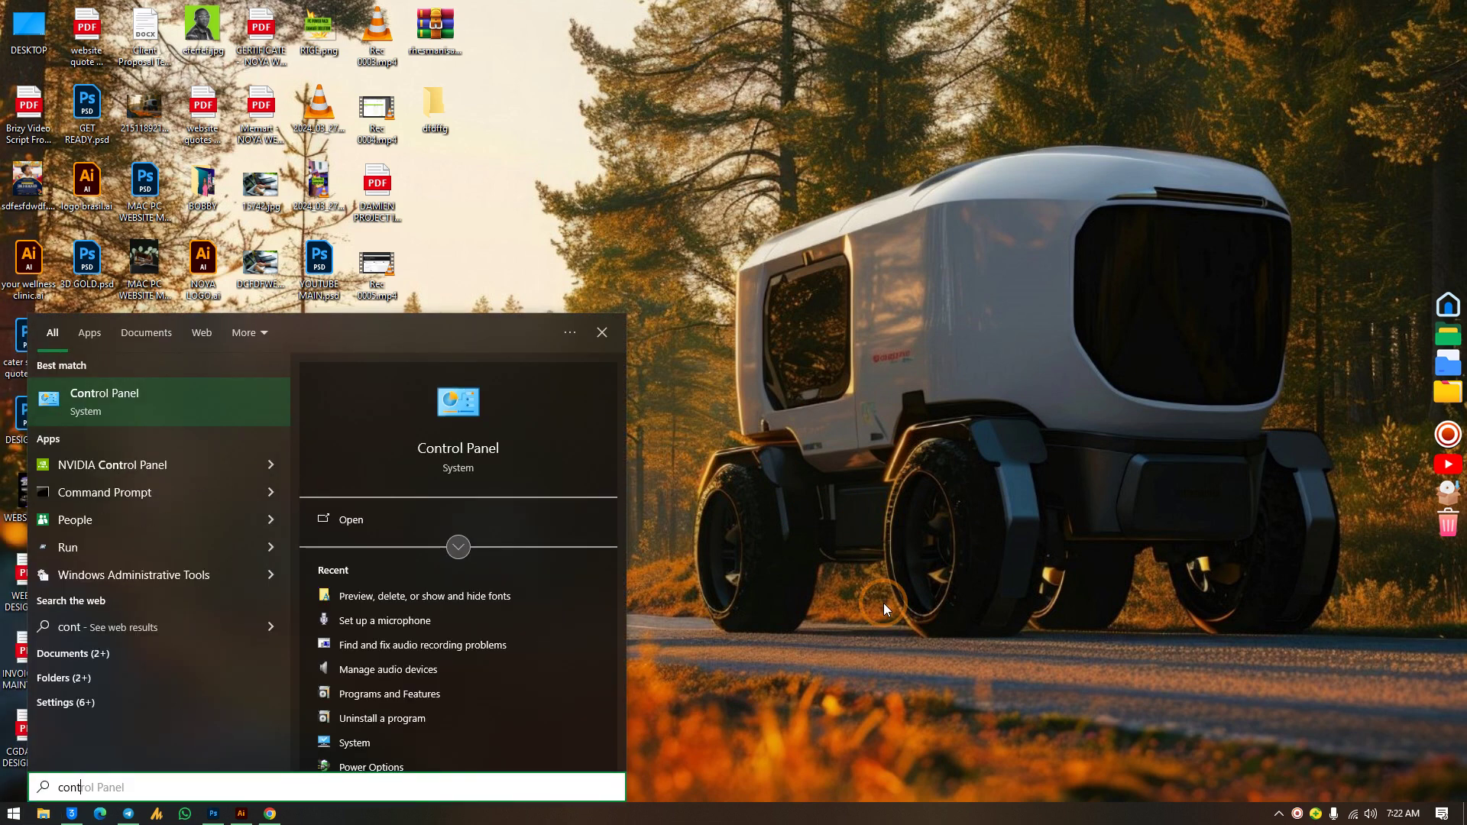
{"action": "left_click", "coordinate": [168, 407]}
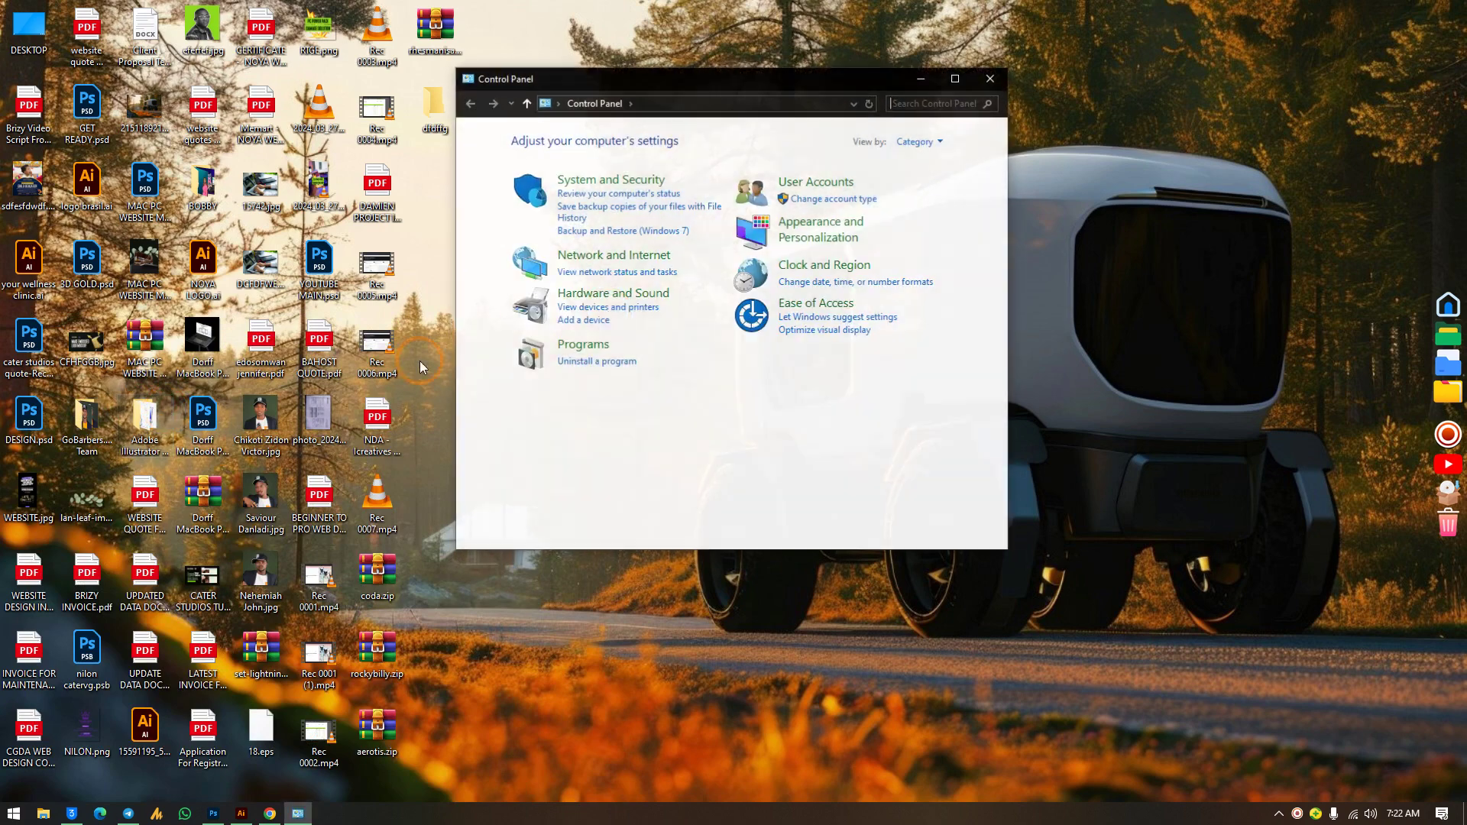
{"action": "left_click", "coordinate": [930, 105]}
{"action": "type", "text": "fo"}
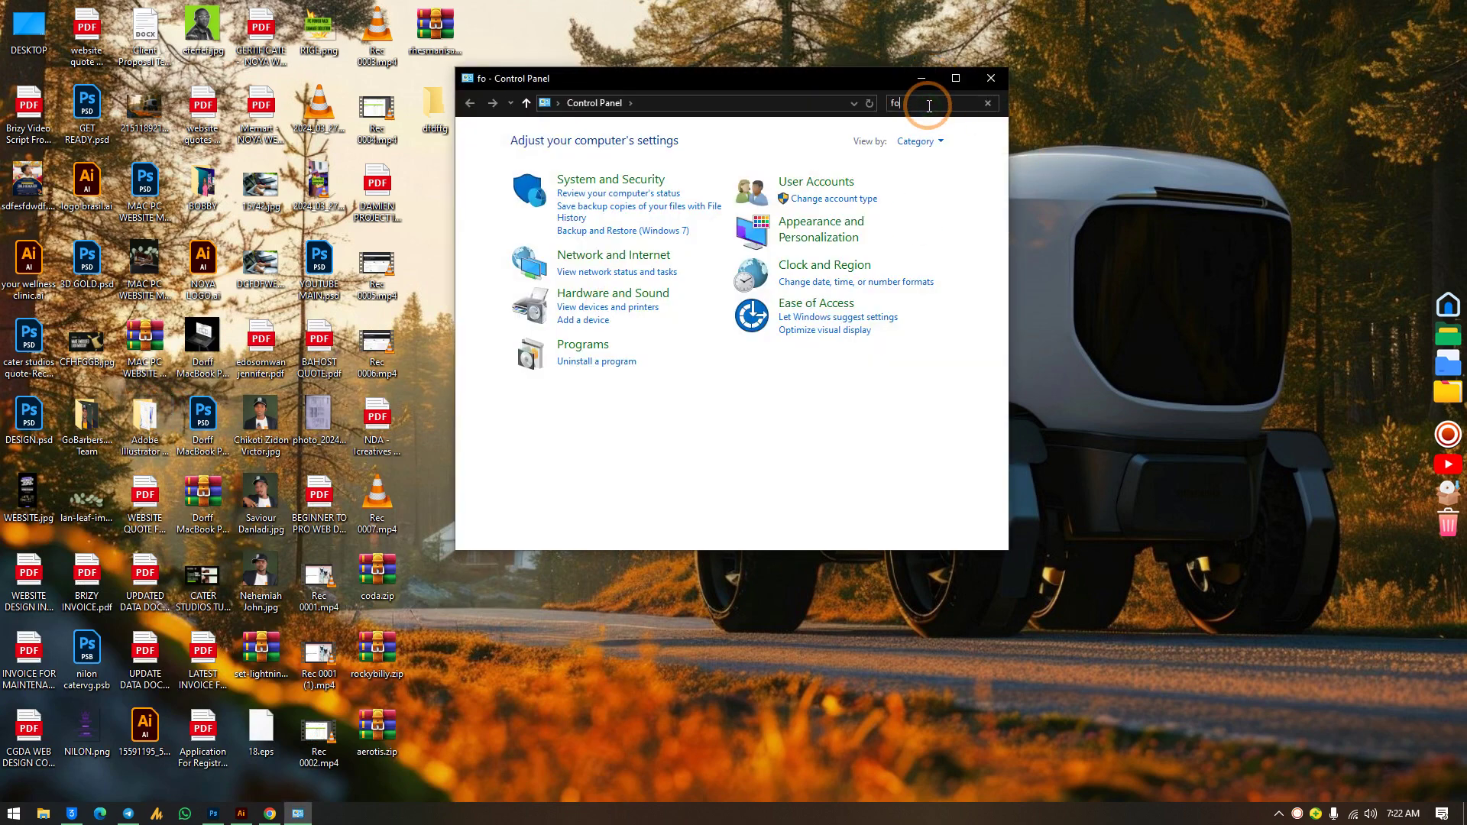
{"action": "type", "text": "nt"}
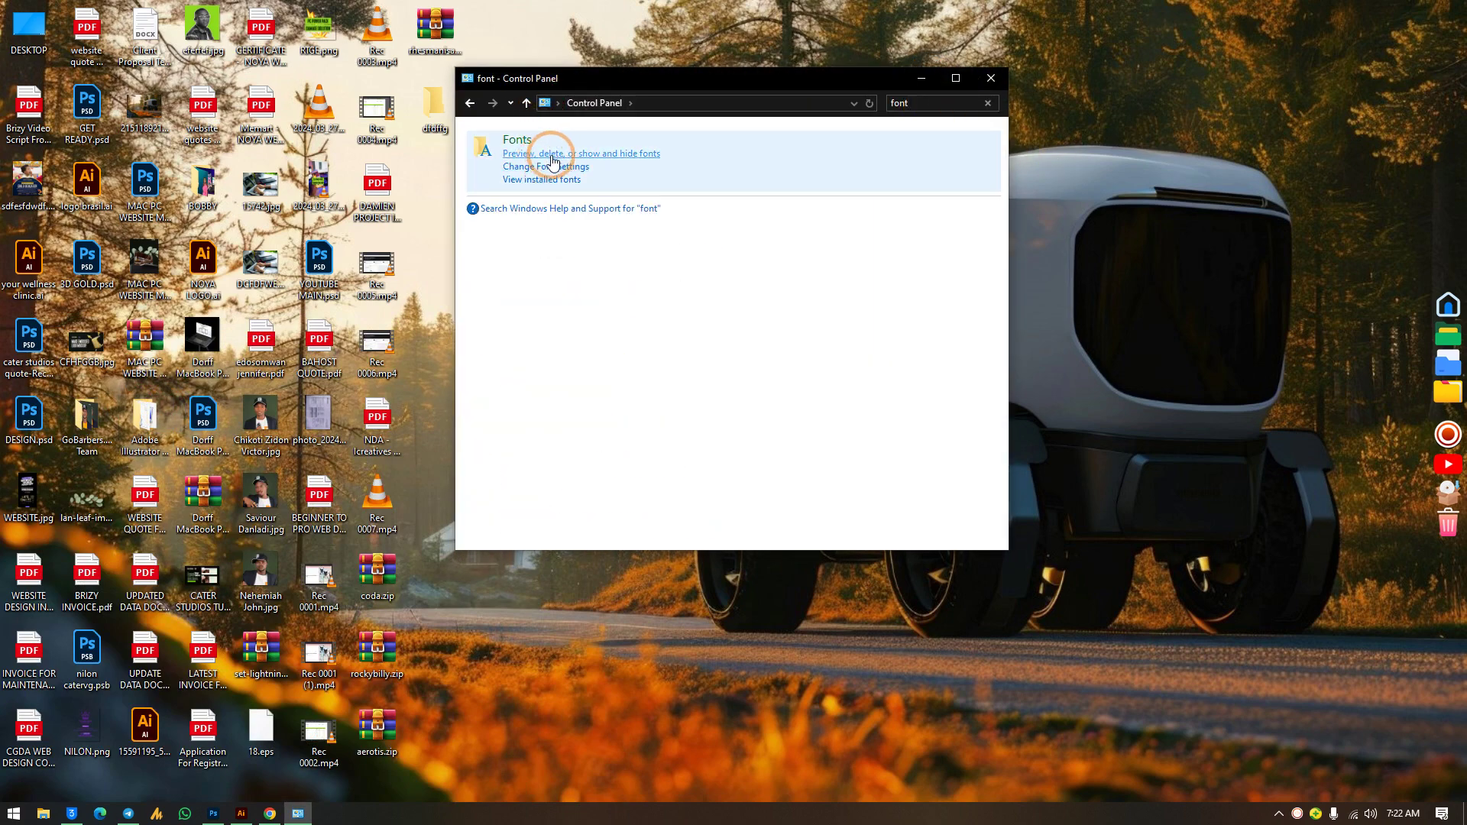
{"action": "left_click", "coordinate": [551, 155]}
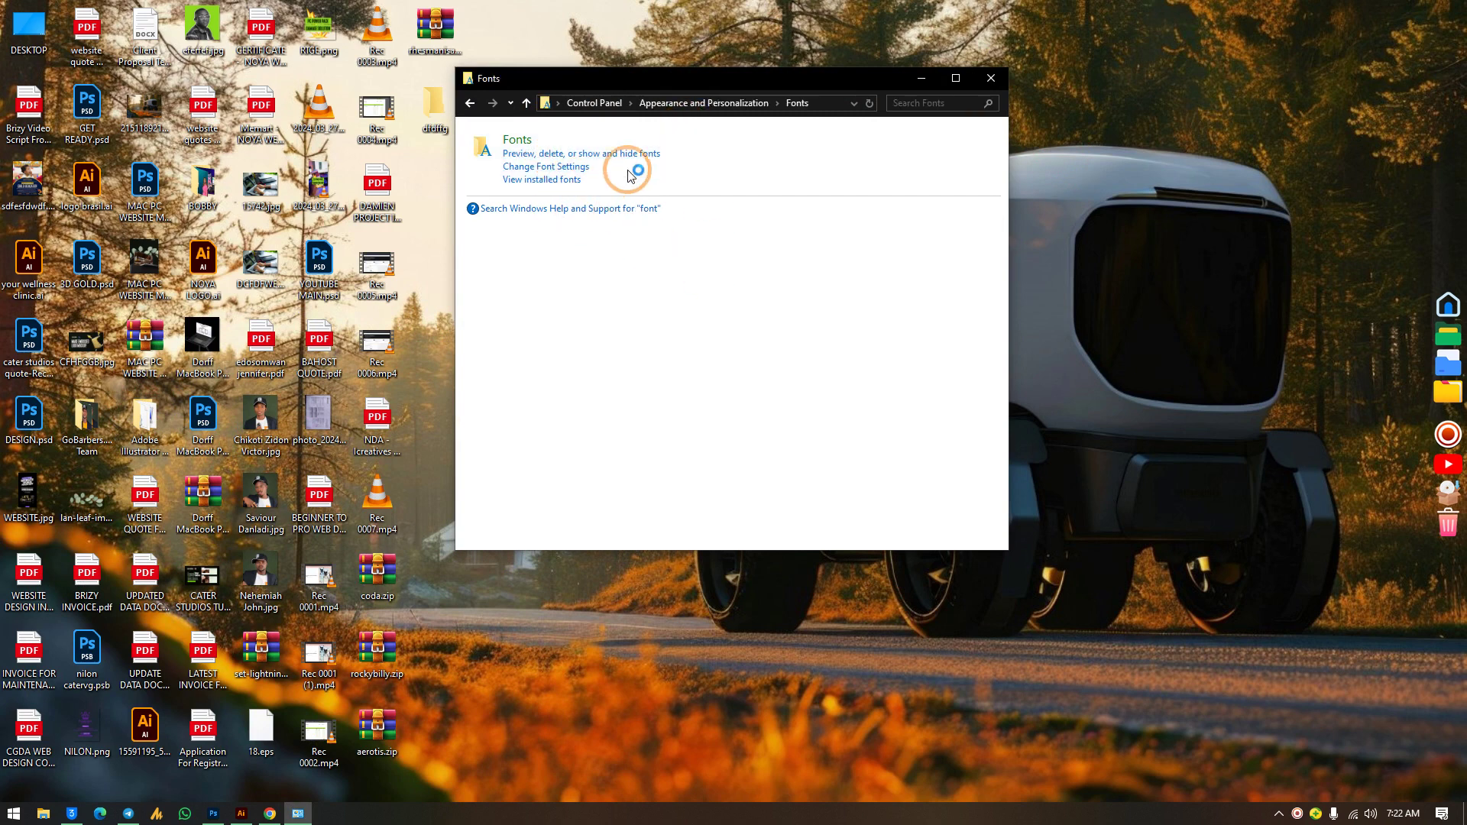
{"action": "left_click_drag", "start_coordinate": [607, 79], "coordinate": [933, 105]}
Create a new desktop folder named "font", open it and place its window beside the Fonts window
{"action": "right_click", "coordinate": [558, 174]}
{"action": "mouse_move", "coordinate": [611, 325]}
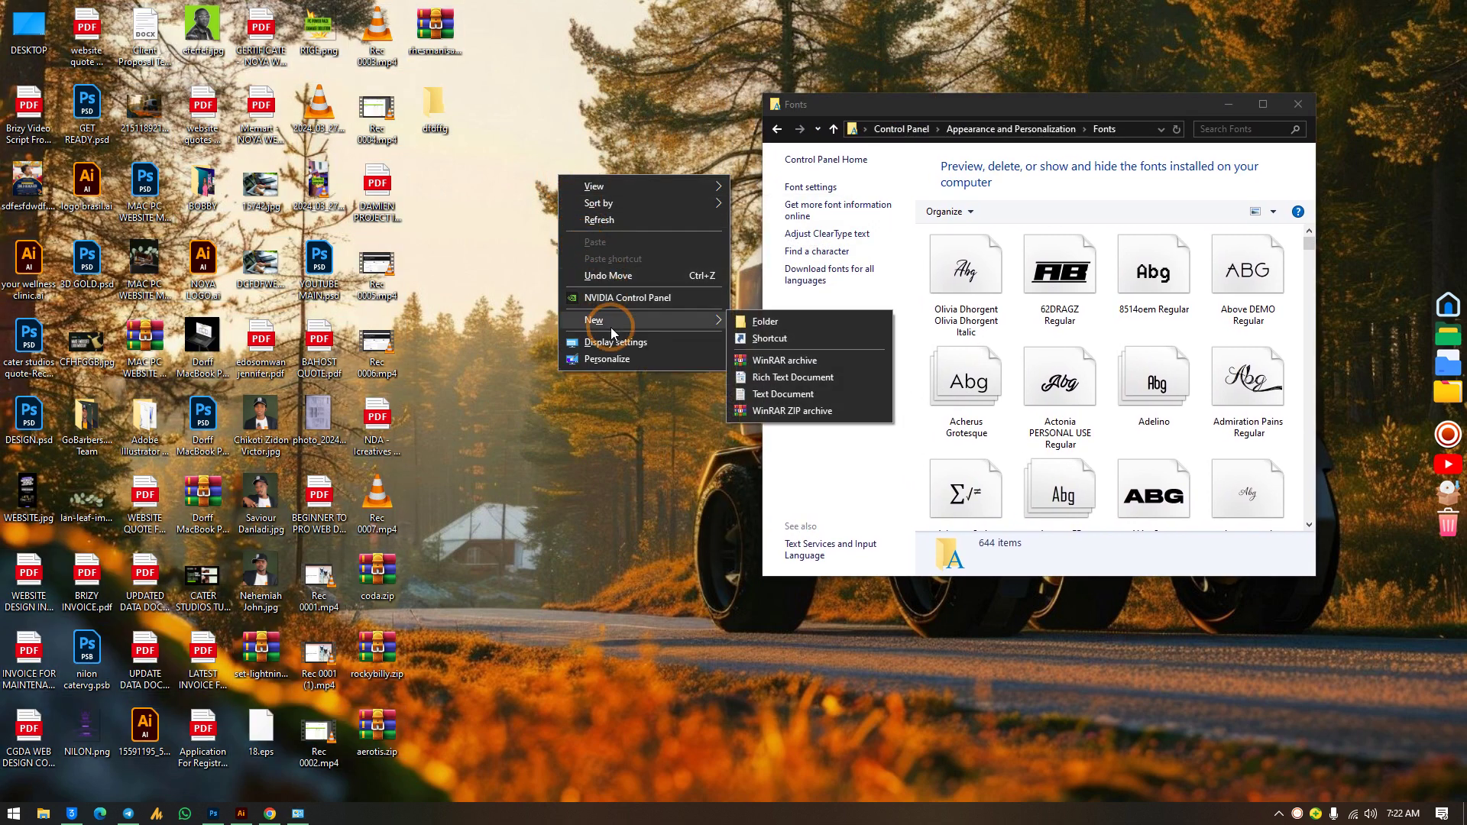
{"action": "left_click", "coordinate": [738, 316]}
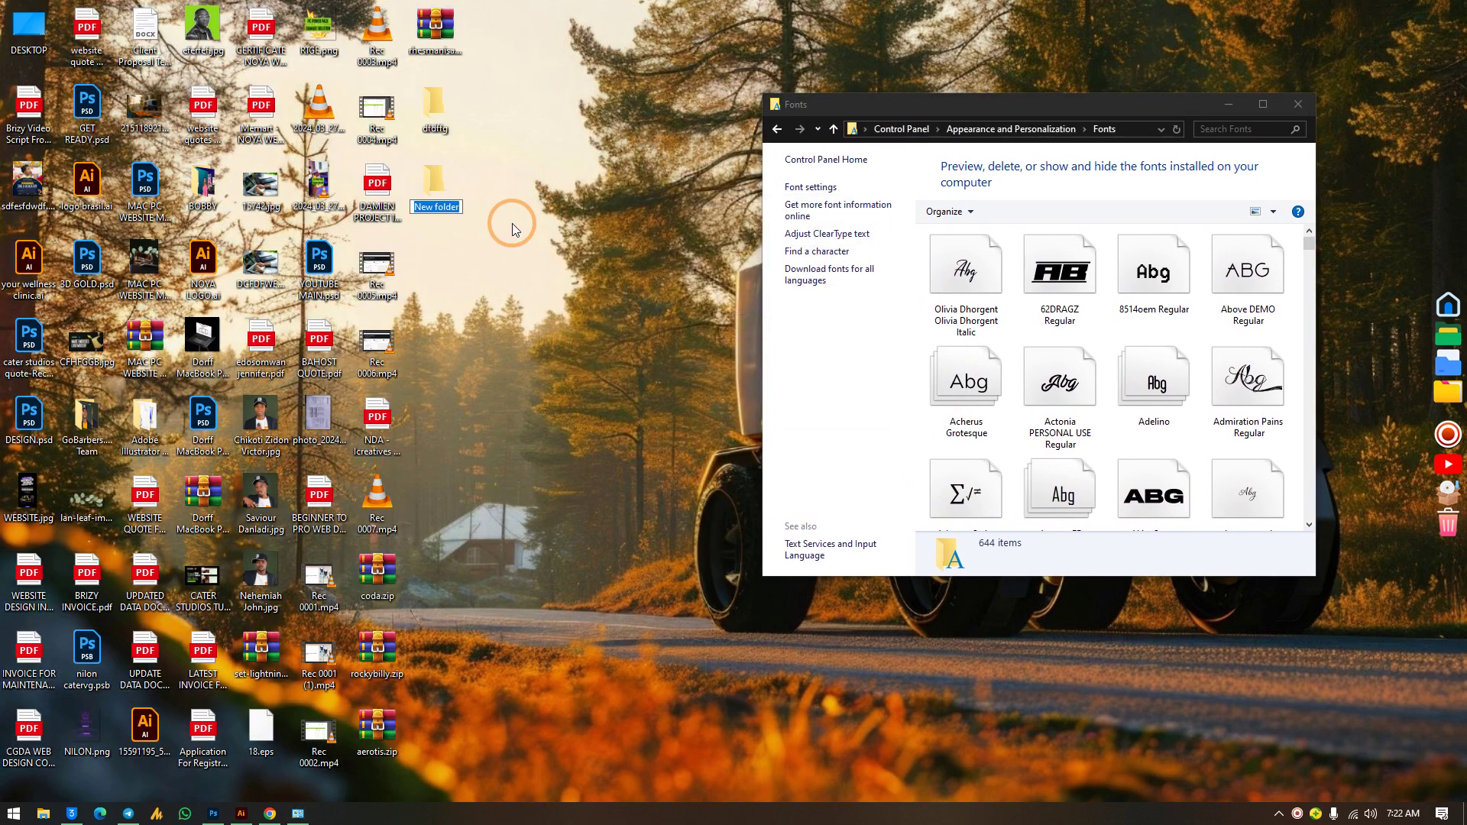
{"action": "key", "text": "Return"}
{"action": "key", "text": "Return"}
{"action": "left_click_drag", "start_coordinate": [1081, 116], "coordinate": [442, 145]}
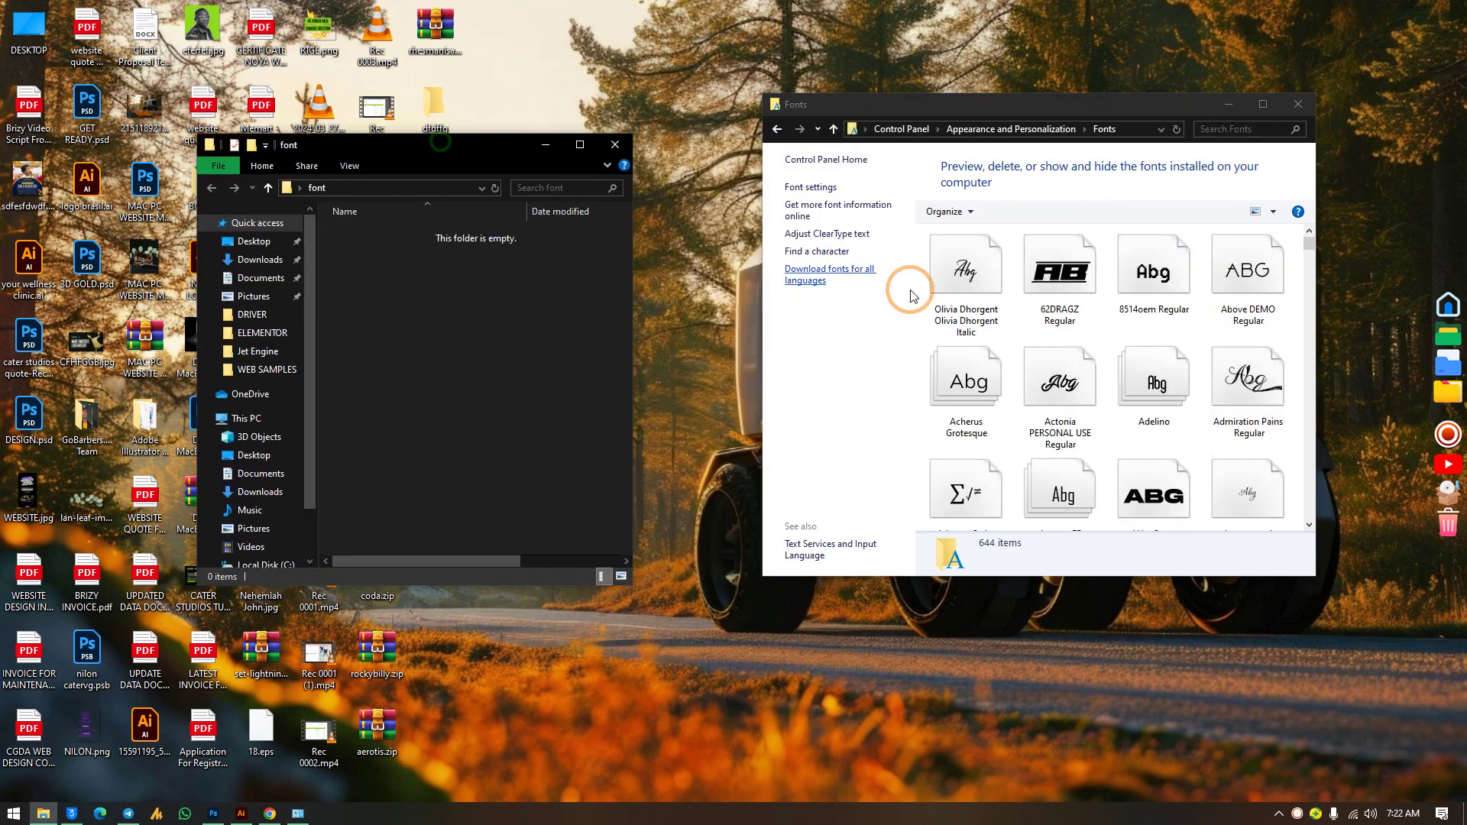
Copy all installed fonts from the Control Panel Fonts window into the font folder, dismissing the duplicate-file prompt without replacing any
{"action": "left_click", "coordinate": [1078, 313]}
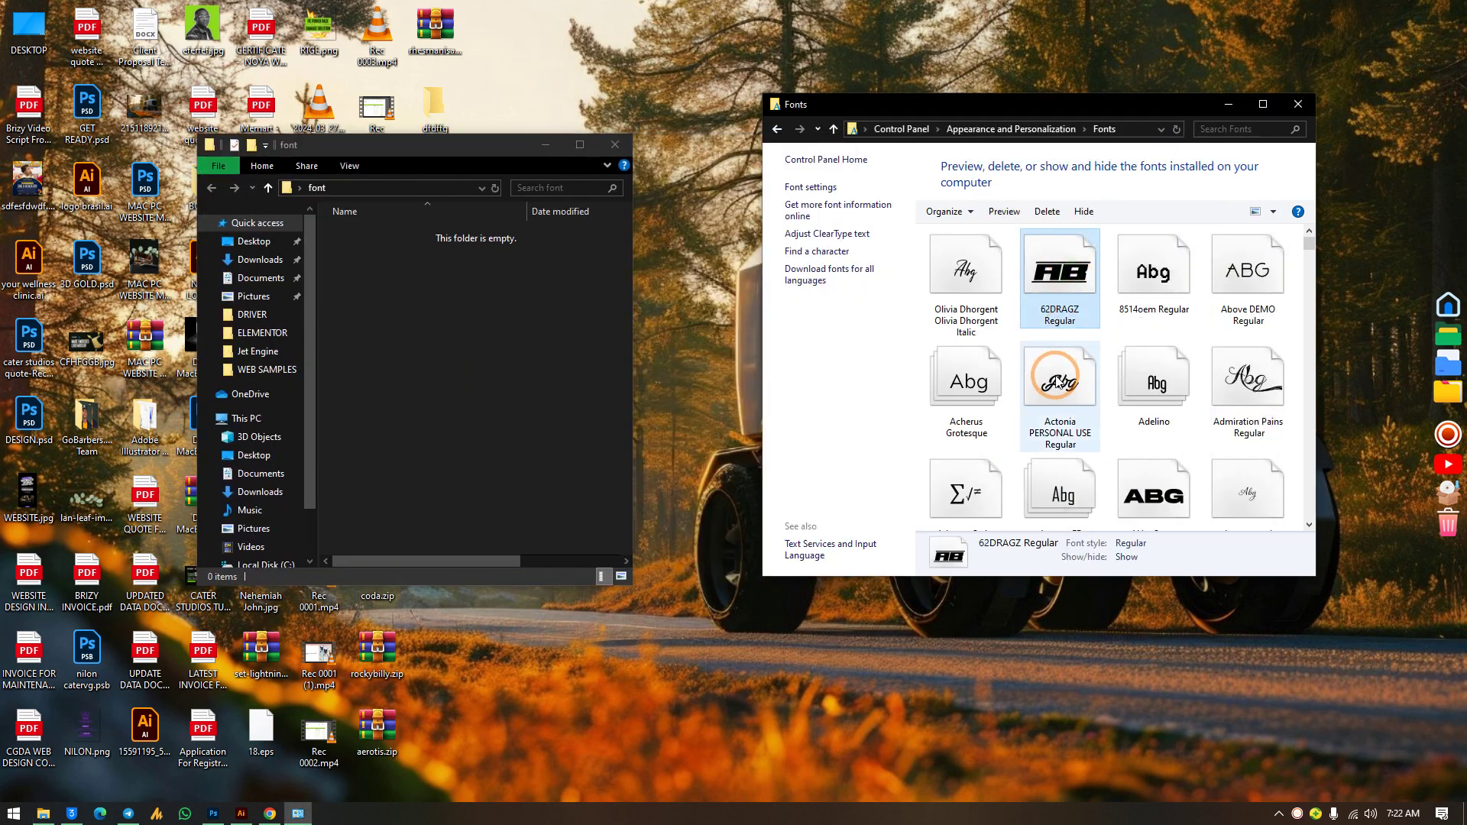
{"action": "key", "text": "ctrl+a"}
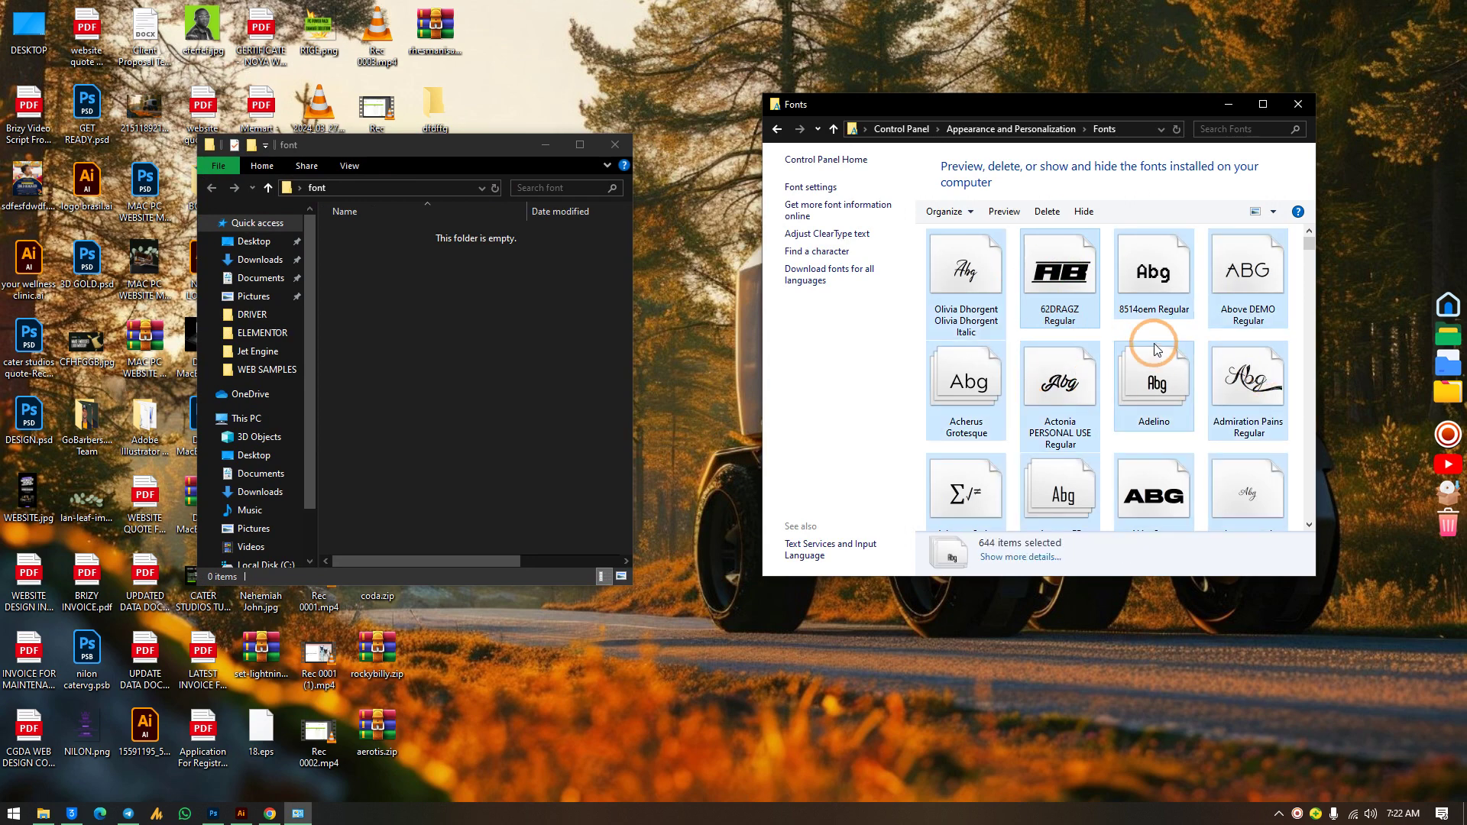
{"action": "left_click_drag", "start_coordinate": [1081, 287], "coordinate": [500, 373]}
{"action": "left_click", "coordinate": [494, 480]}
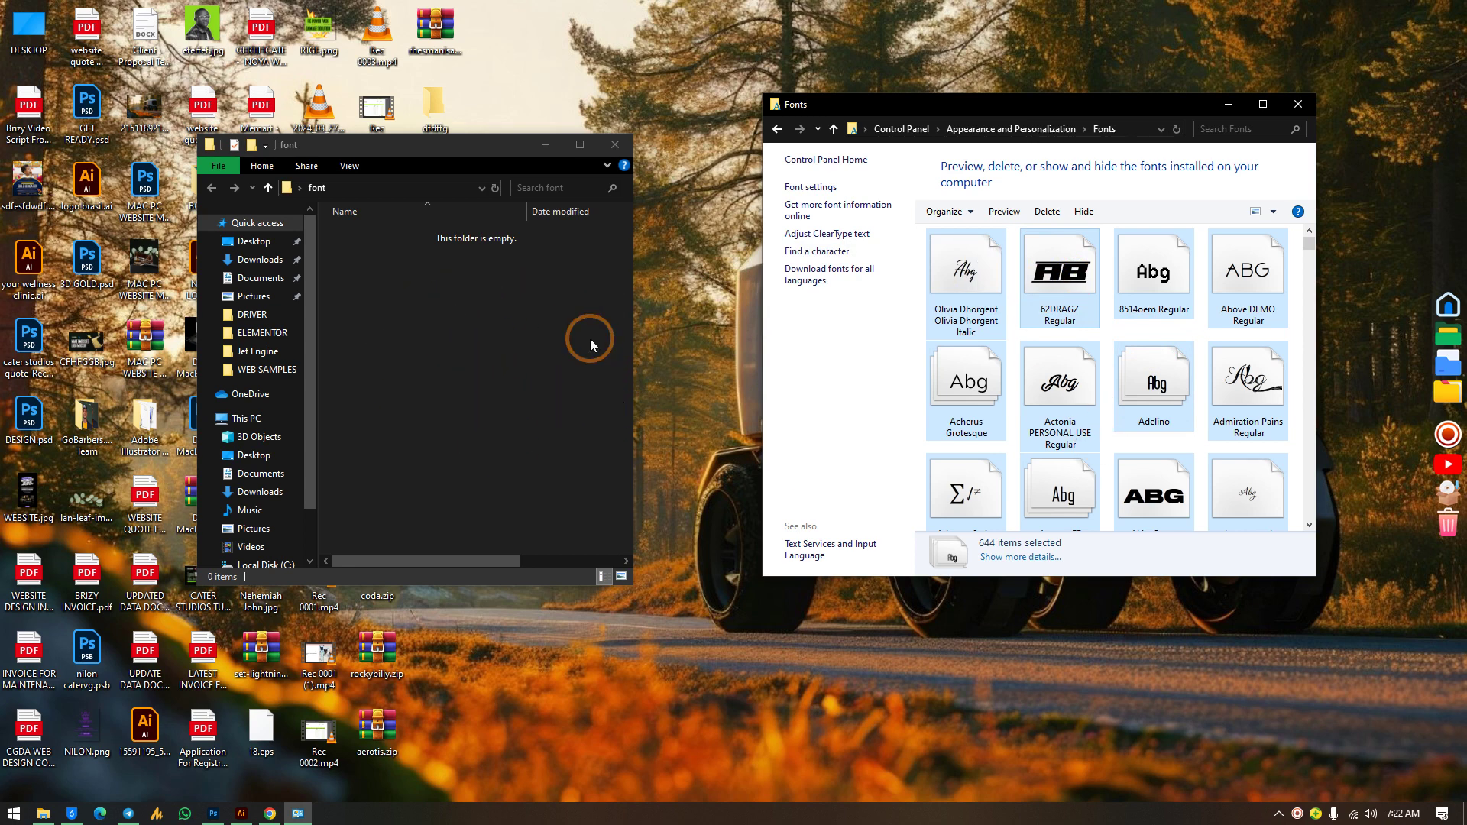
{"action": "left_click", "coordinate": [420, 297]}
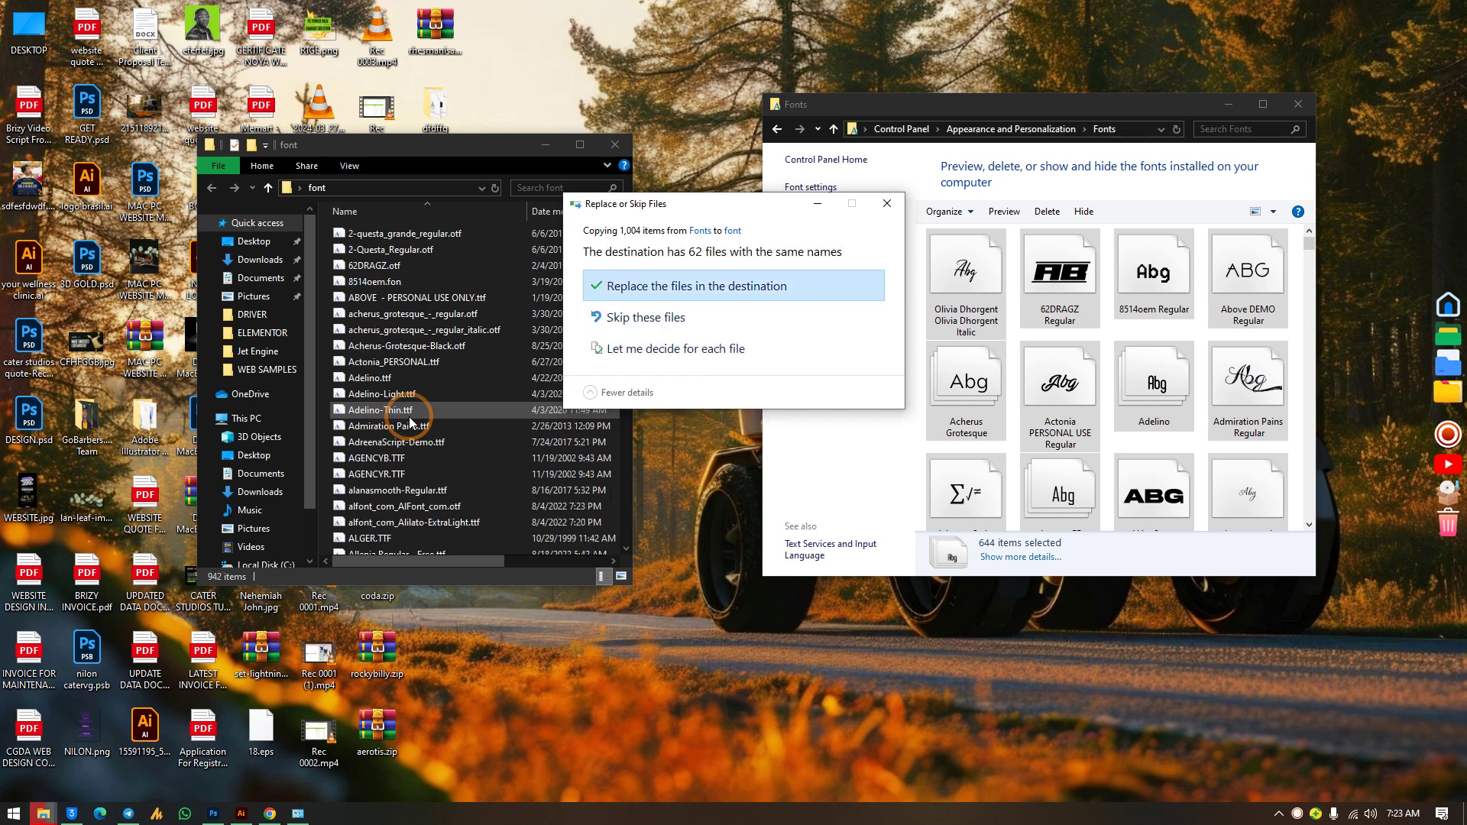
{"action": "left_click", "coordinate": [899, 211]}
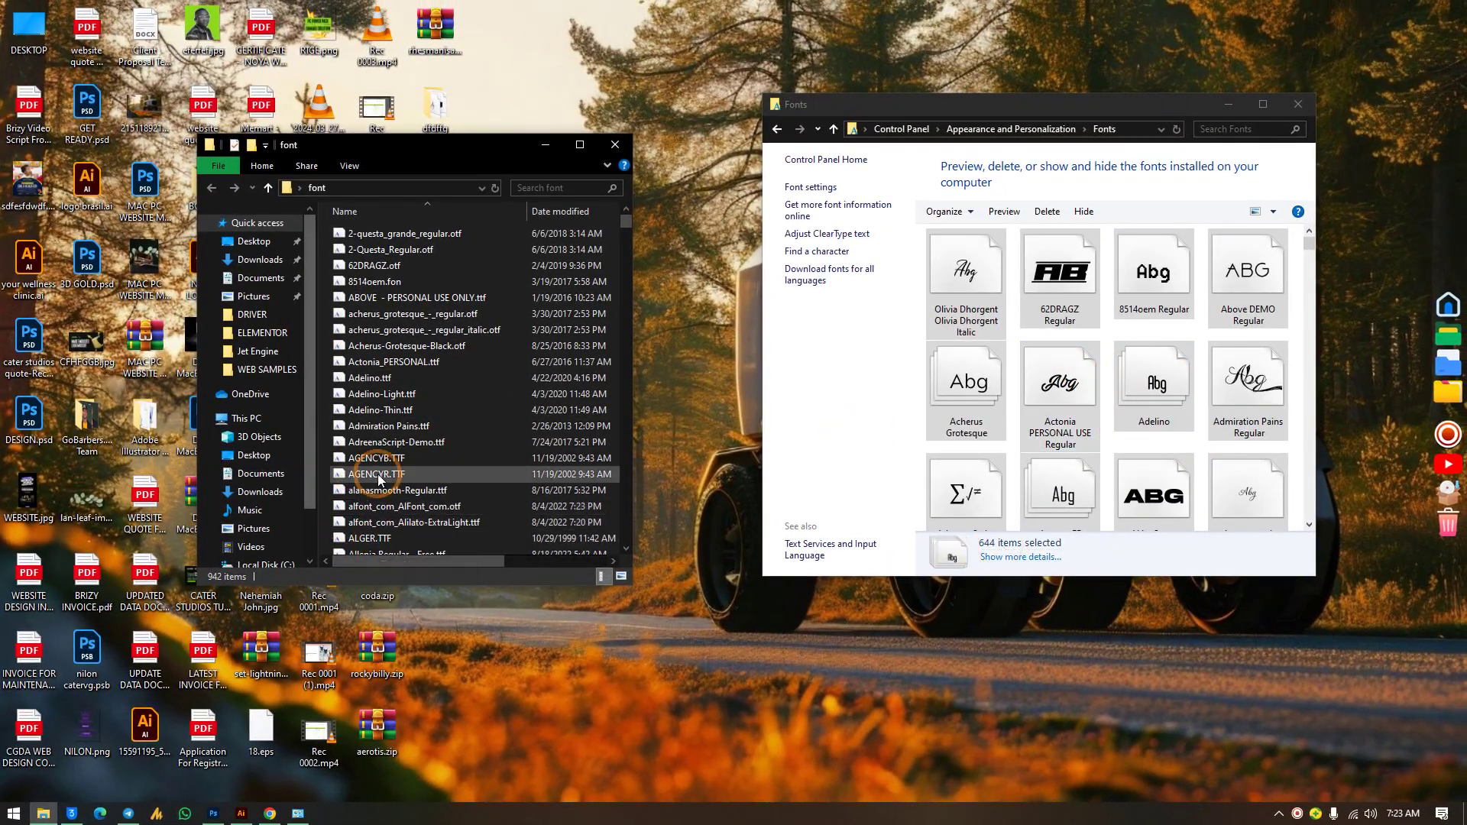
Try installing all files from the font folder into Fonts with replacement for all items, stop the installation and close both windows
{"action": "left_click", "coordinate": [421, 329]}
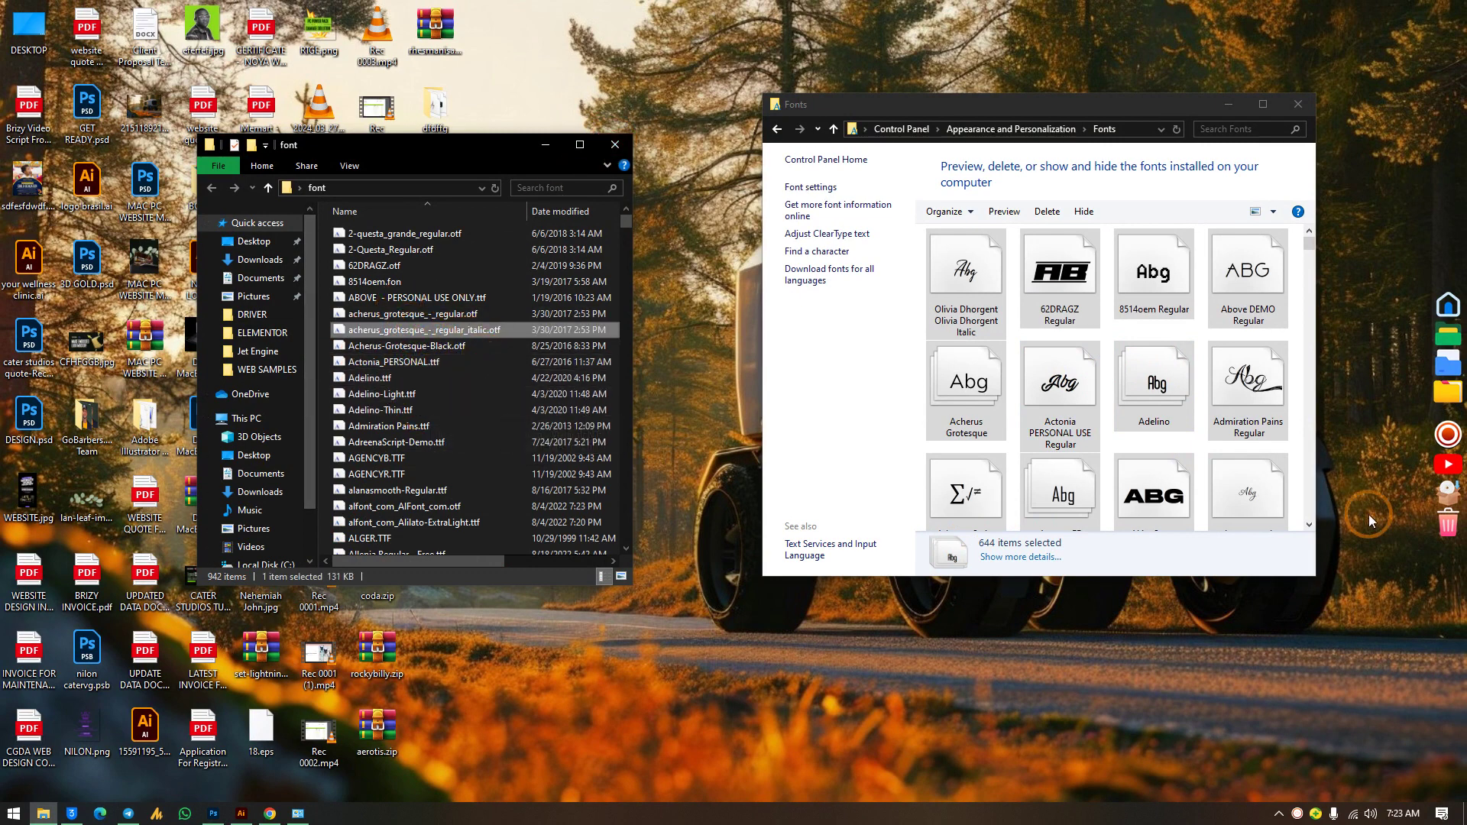
{"action": "key", "text": "ctrl+a"}
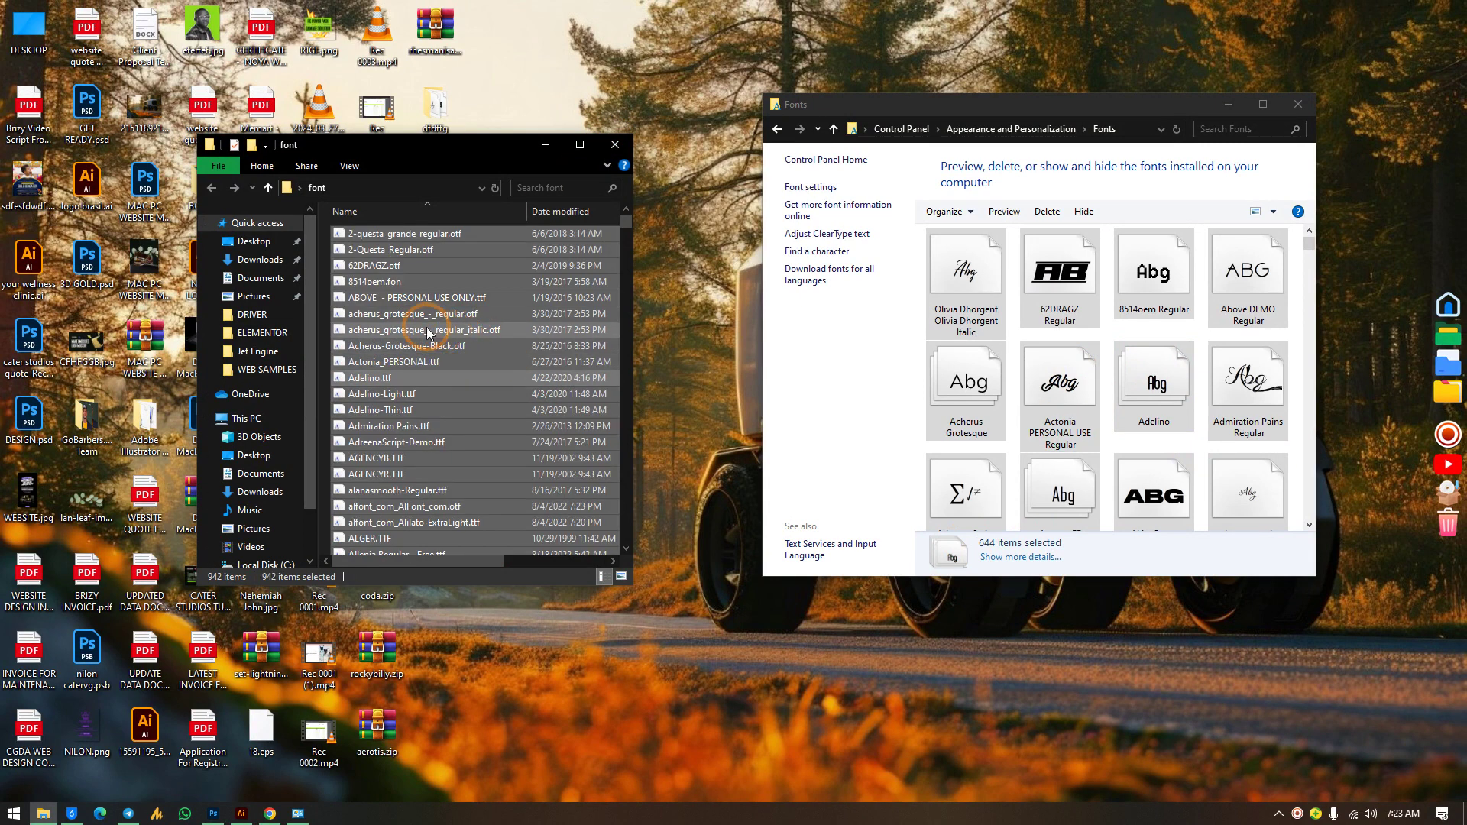
{"action": "left_click_drag", "start_coordinate": [428, 332], "coordinate": [1066, 367]}
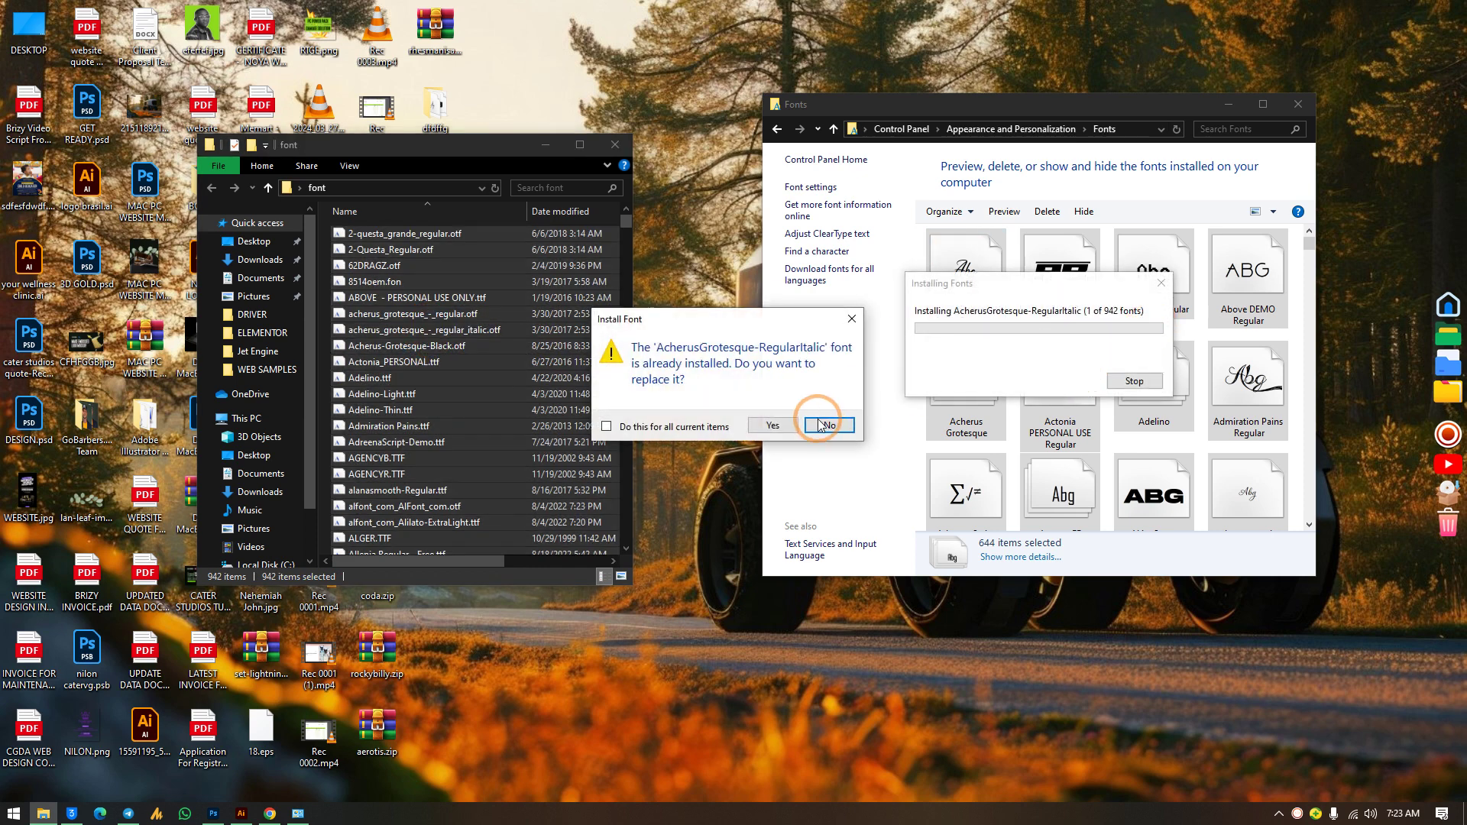
{"action": "left_click", "coordinate": [607, 427]}
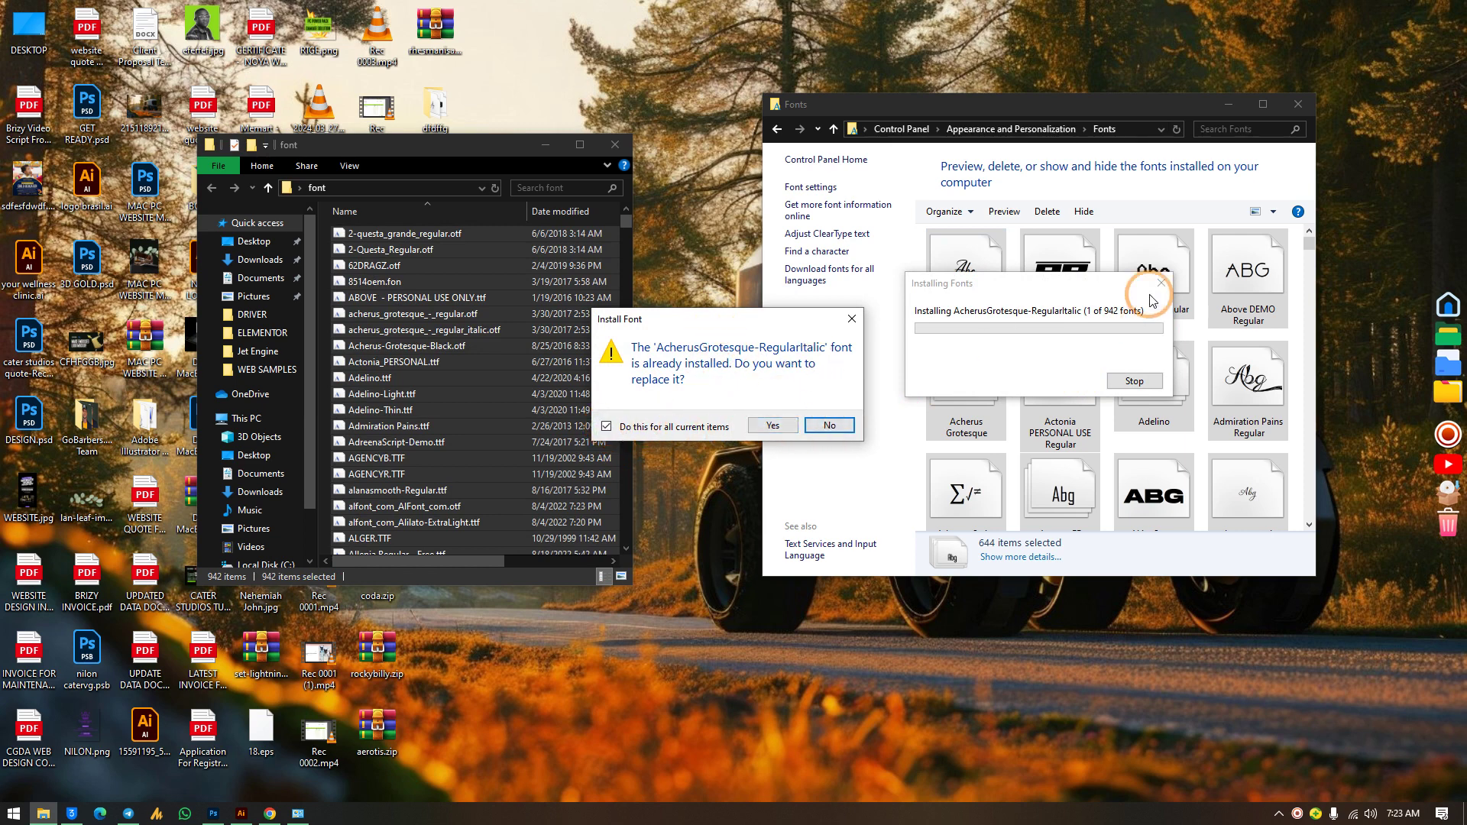
{"action": "left_click", "coordinate": [765, 425]}
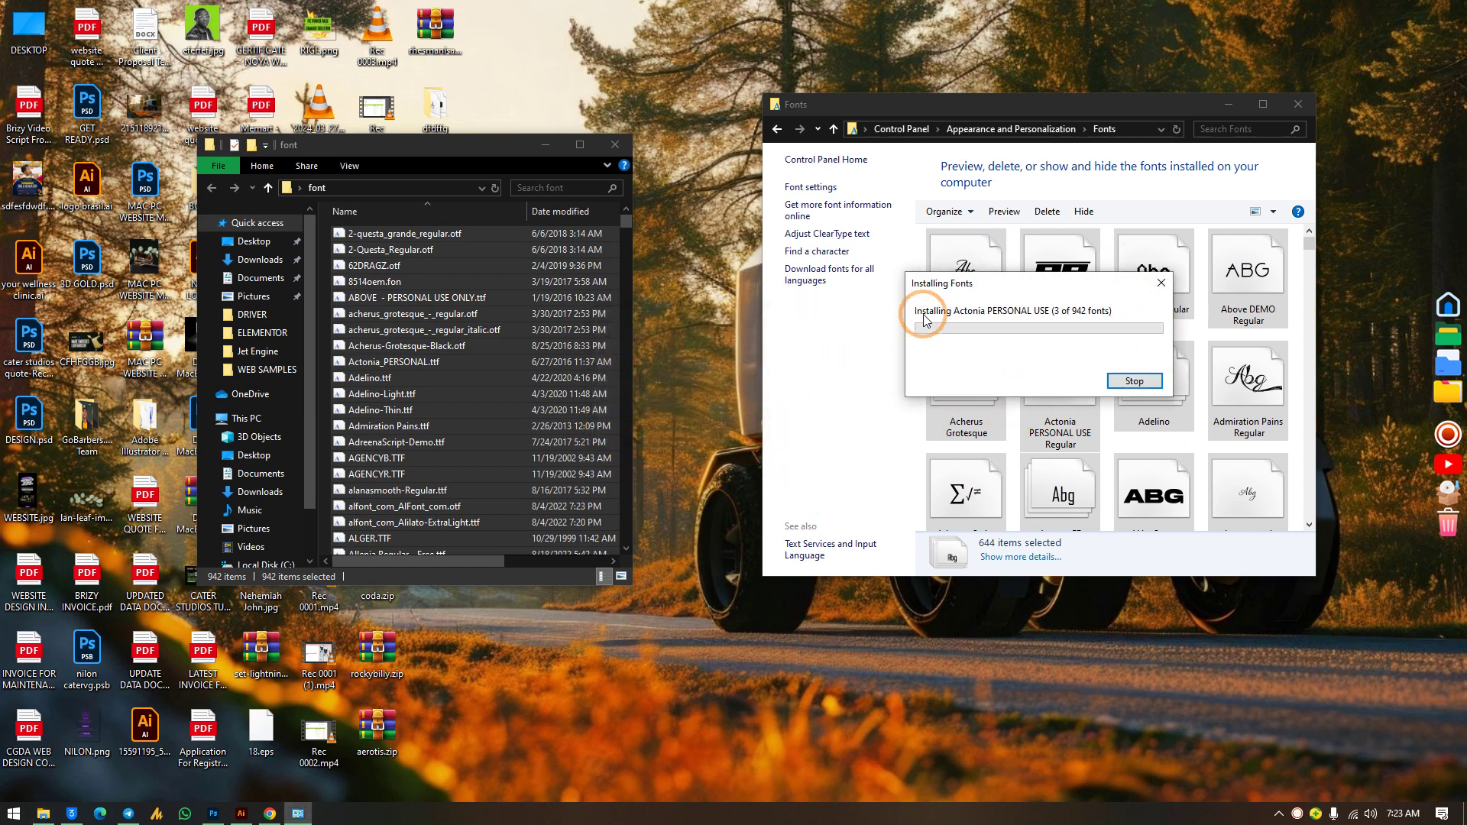
{"action": "left_click", "coordinate": [1136, 381]}
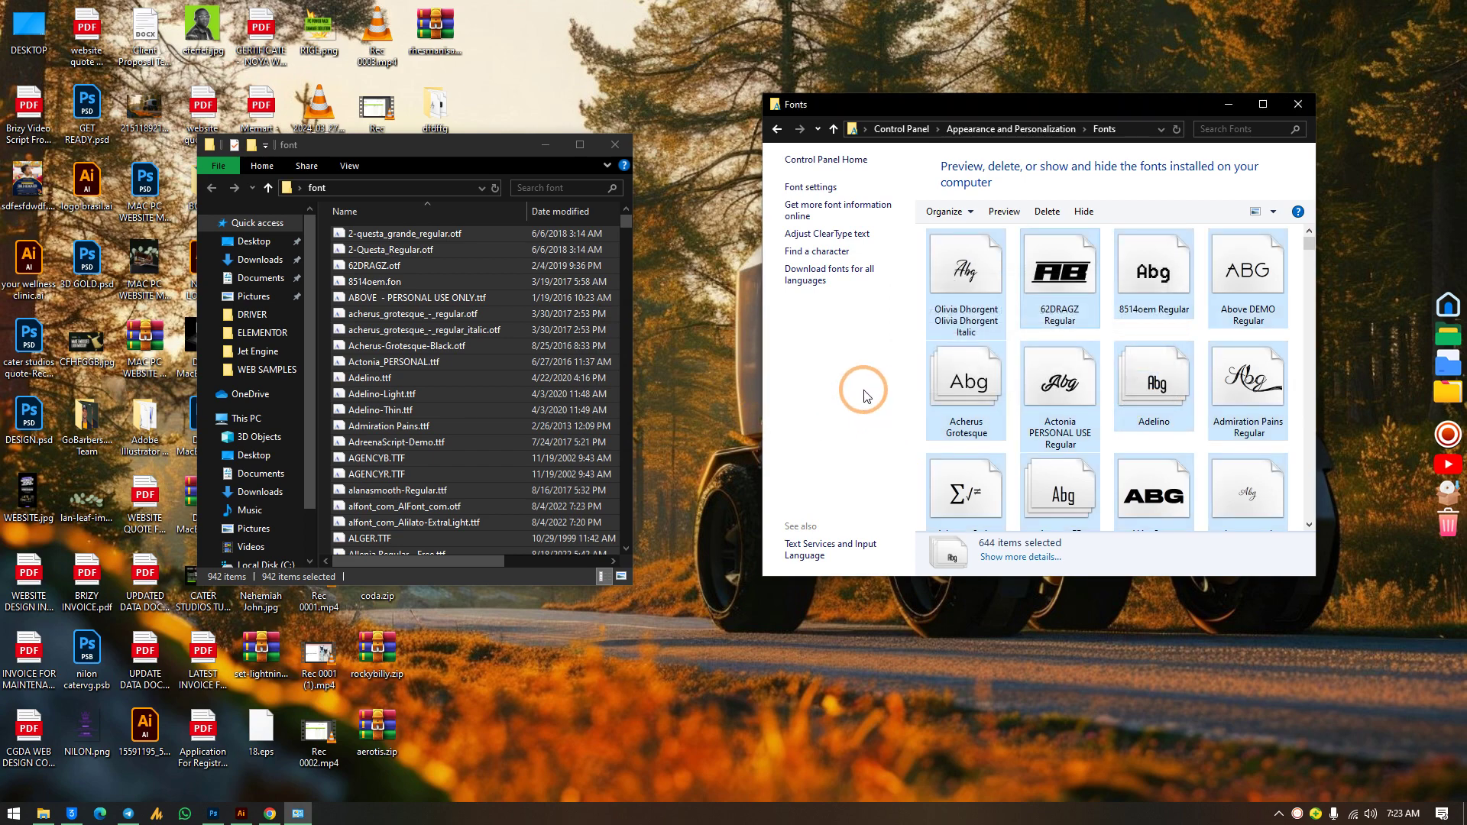
{"action": "left_click", "coordinate": [615, 145]}
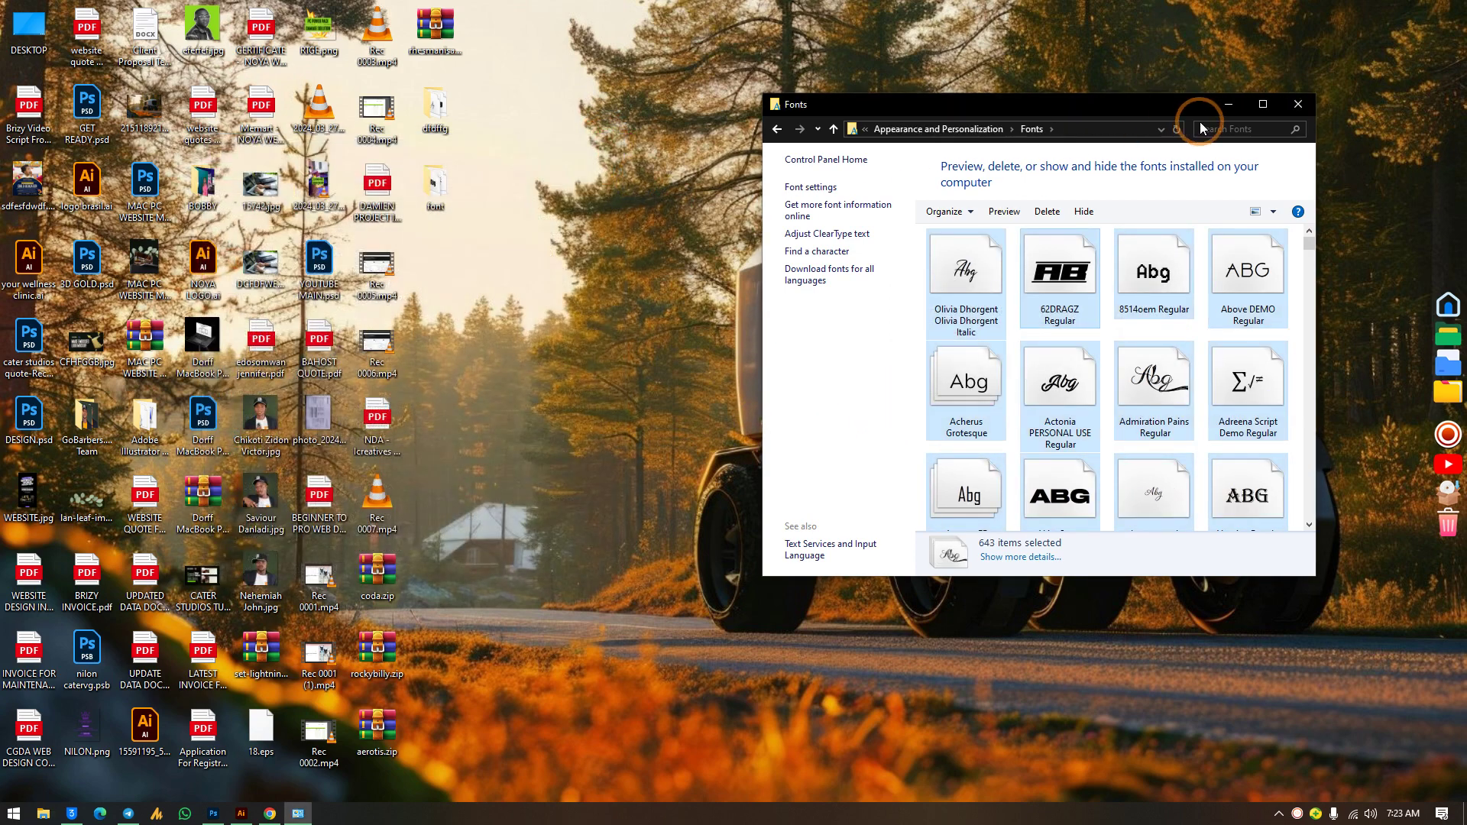
{"action": "left_click", "coordinate": [1298, 102]}
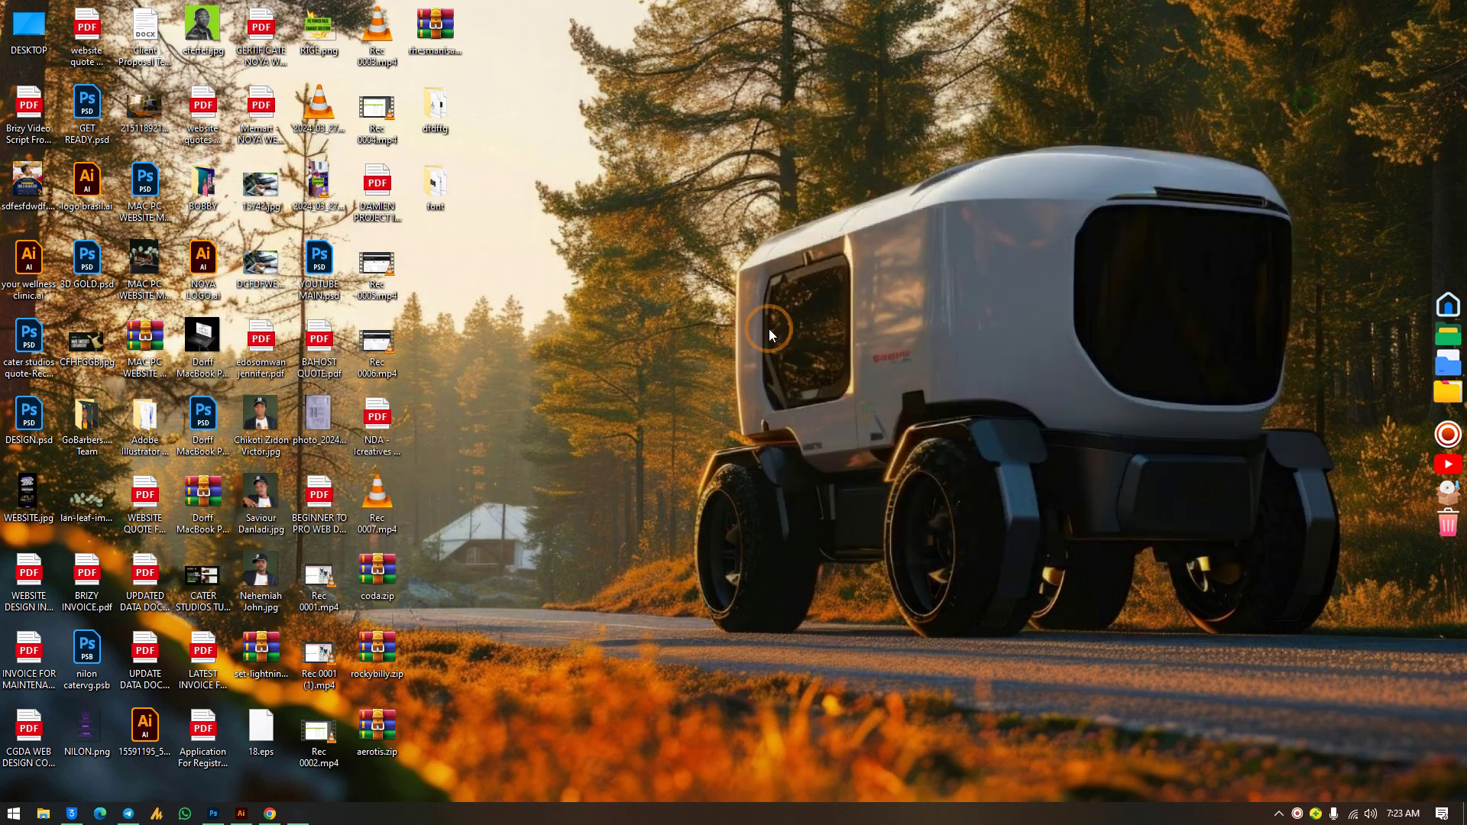
Switch to Chrome and look through the open 1001 Fonts category pages, including Tall Fonts and Thin Fonts
{"action": "left_click", "coordinate": [269, 810]}
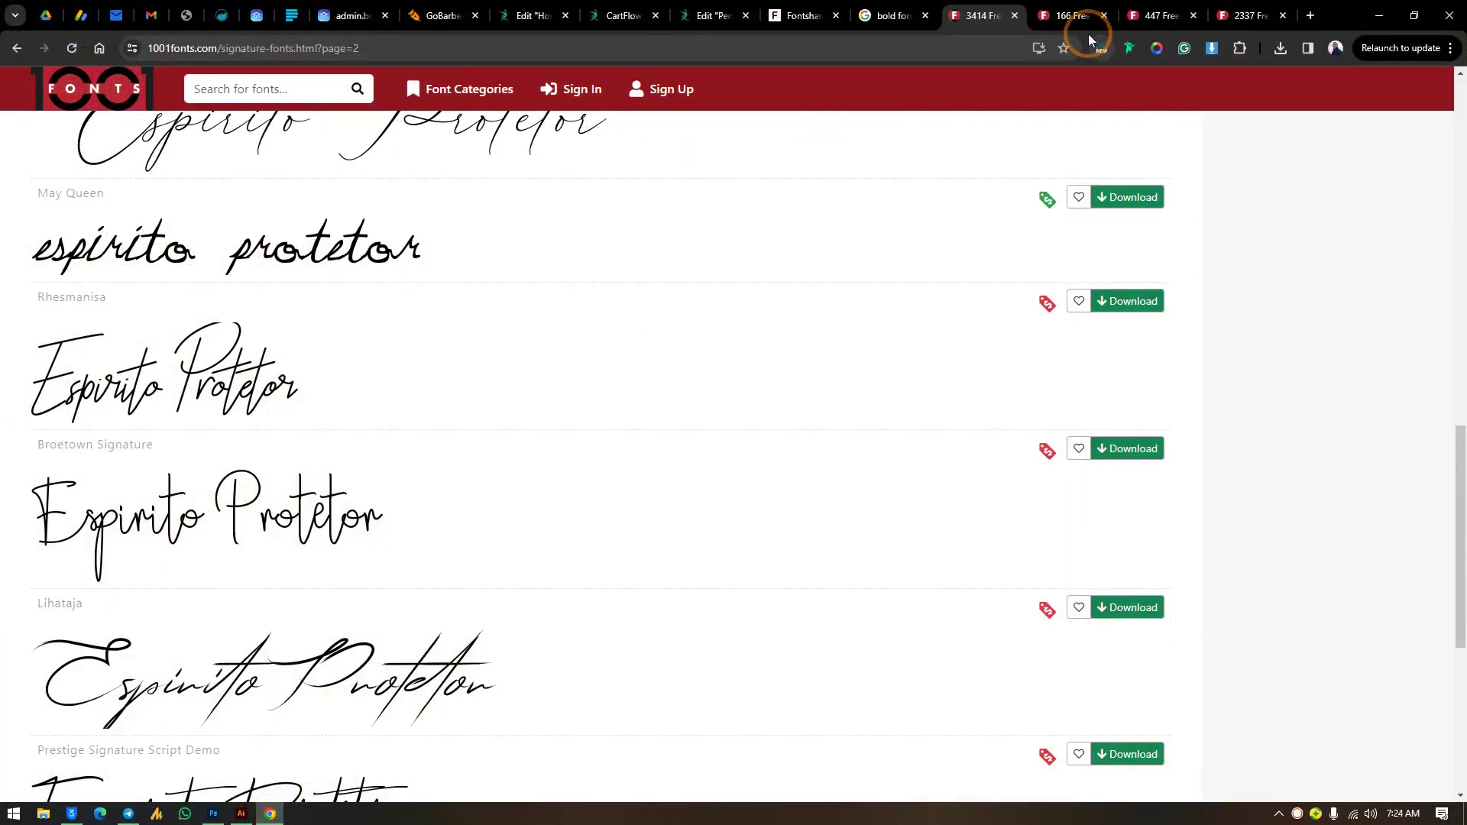
{"action": "left_click", "coordinate": [1066, 8]}
{"action": "left_click", "coordinate": [1138, 15]}
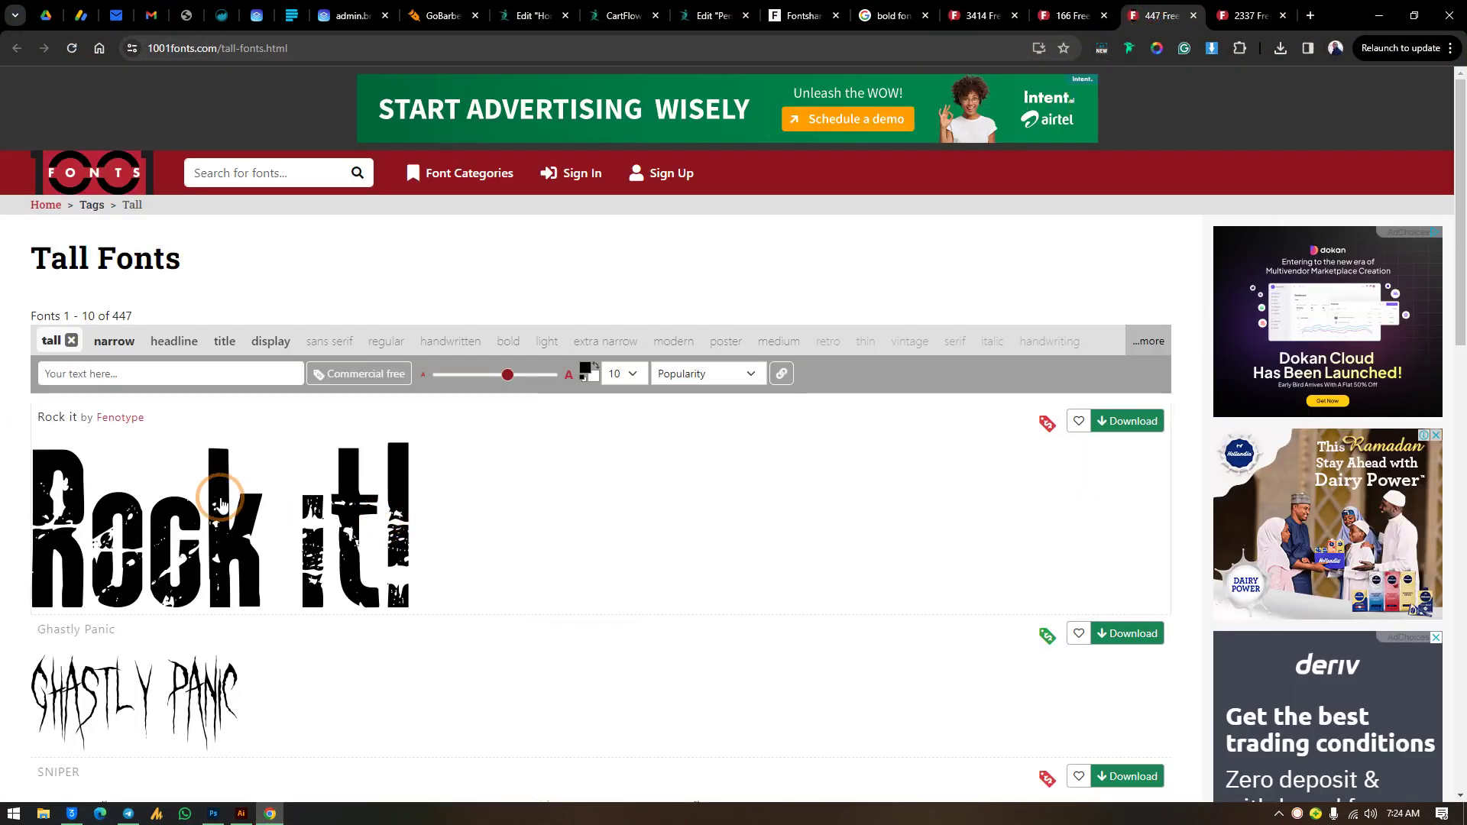
{"action": "left_click", "coordinate": [1231, 14]}
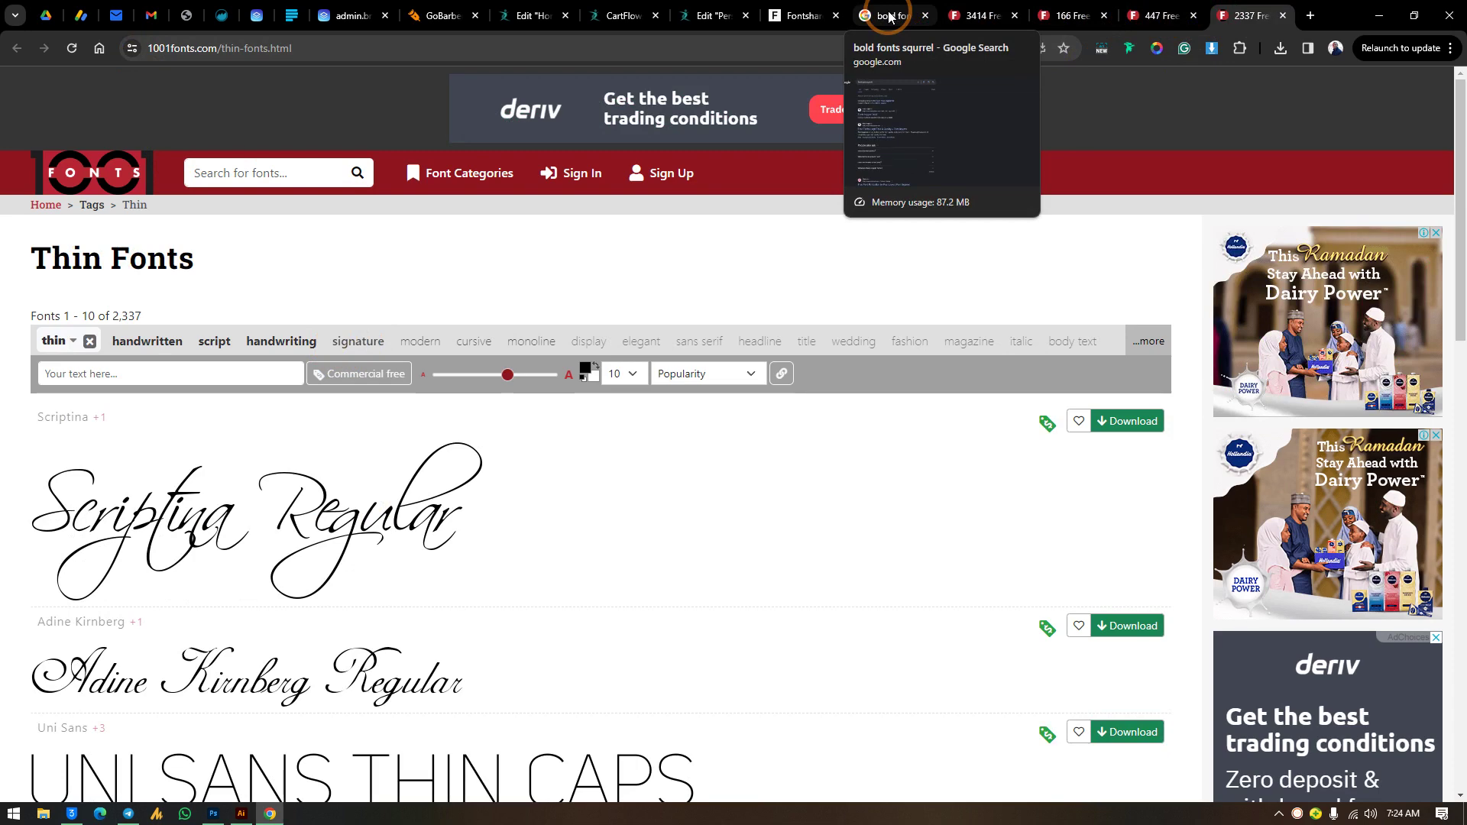
{"action": "scroll", "coordinate": [658, 563], "scroll_direction": "down", "scroll_amount": 2}
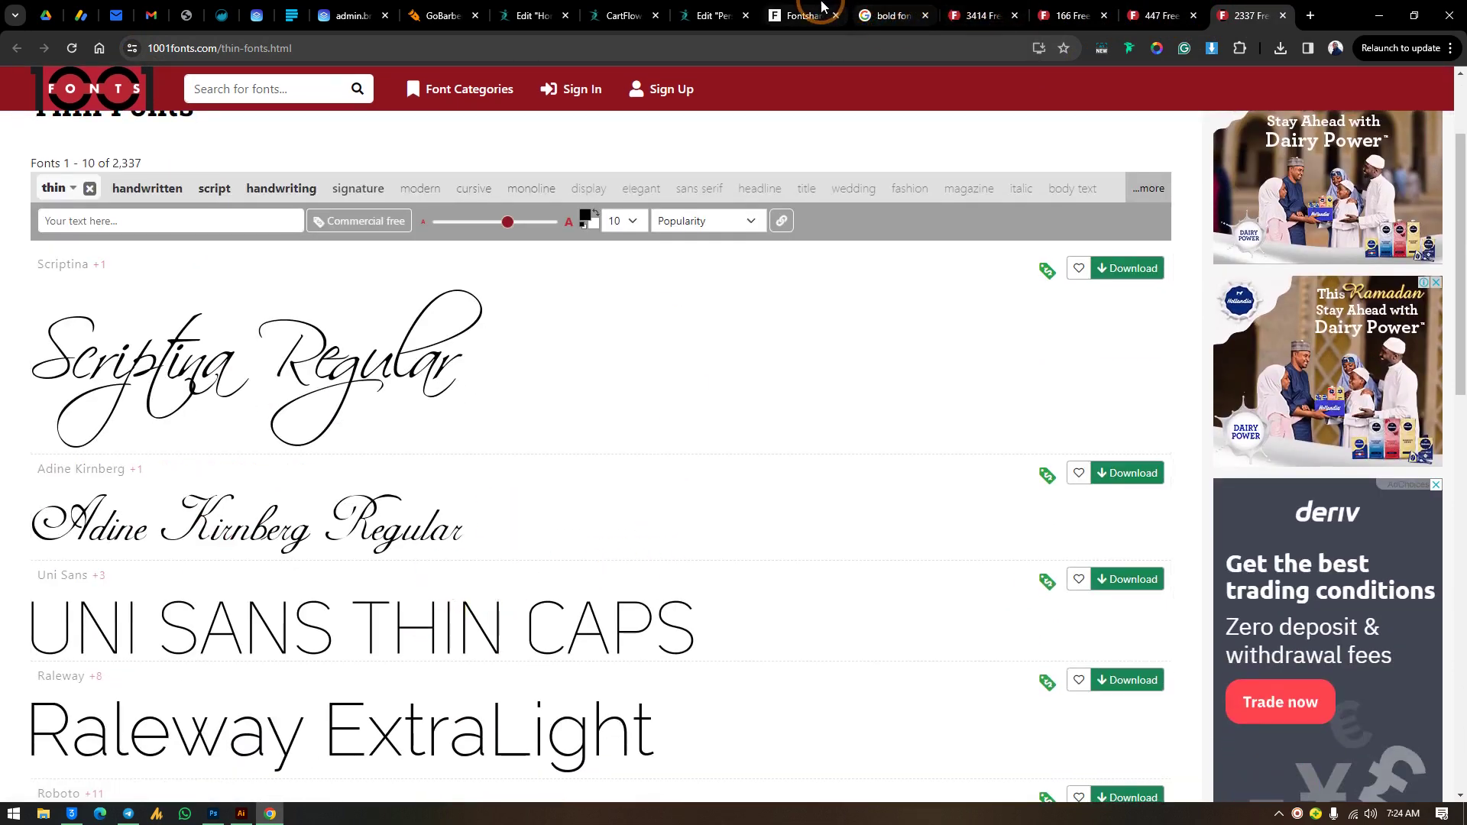
Open the Fontshare site and preview Clash Display at a heavier weight and a smaller size
{"action": "left_click", "coordinate": [802, 15]}
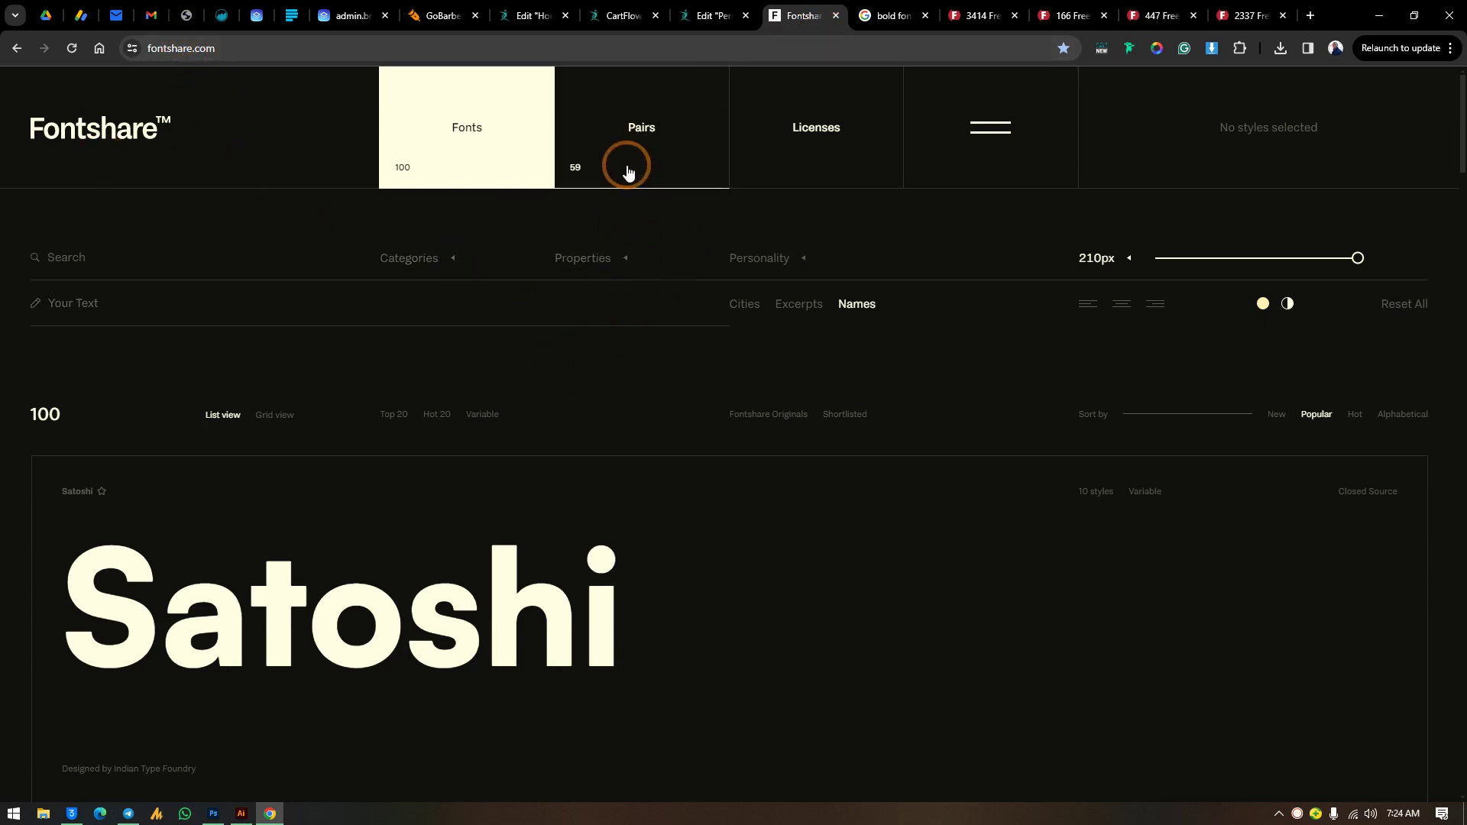
{"action": "scroll", "coordinate": [570, 554], "scroll_direction": "down", "scroll_amount": 2}
{"action": "scroll", "coordinate": [571, 554], "scroll_direction": "down", "scroll_amount": 10}
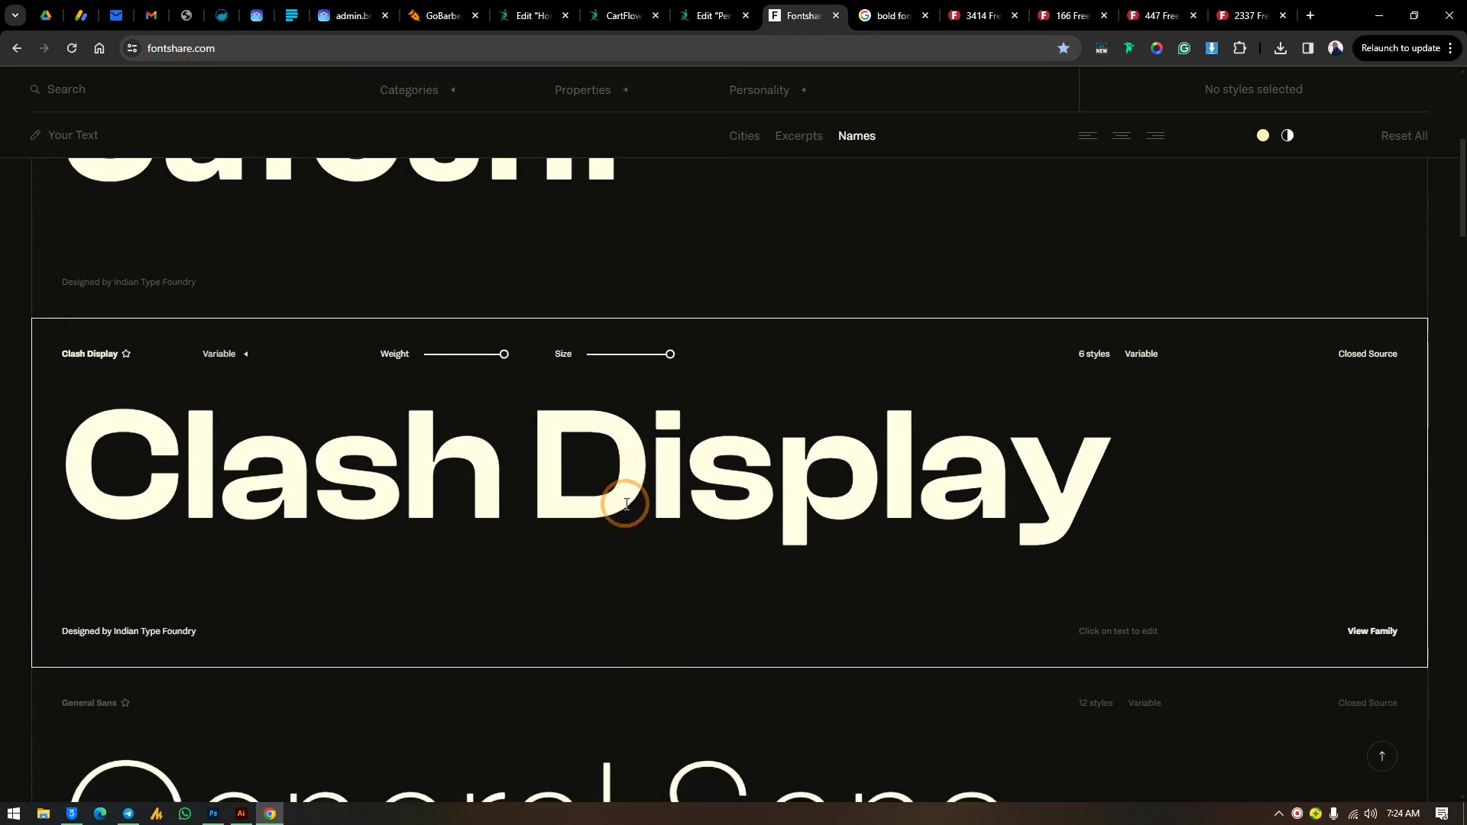
{"action": "scroll", "coordinate": [627, 485], "scroll_direction": "up", "scroll_amount": 3}
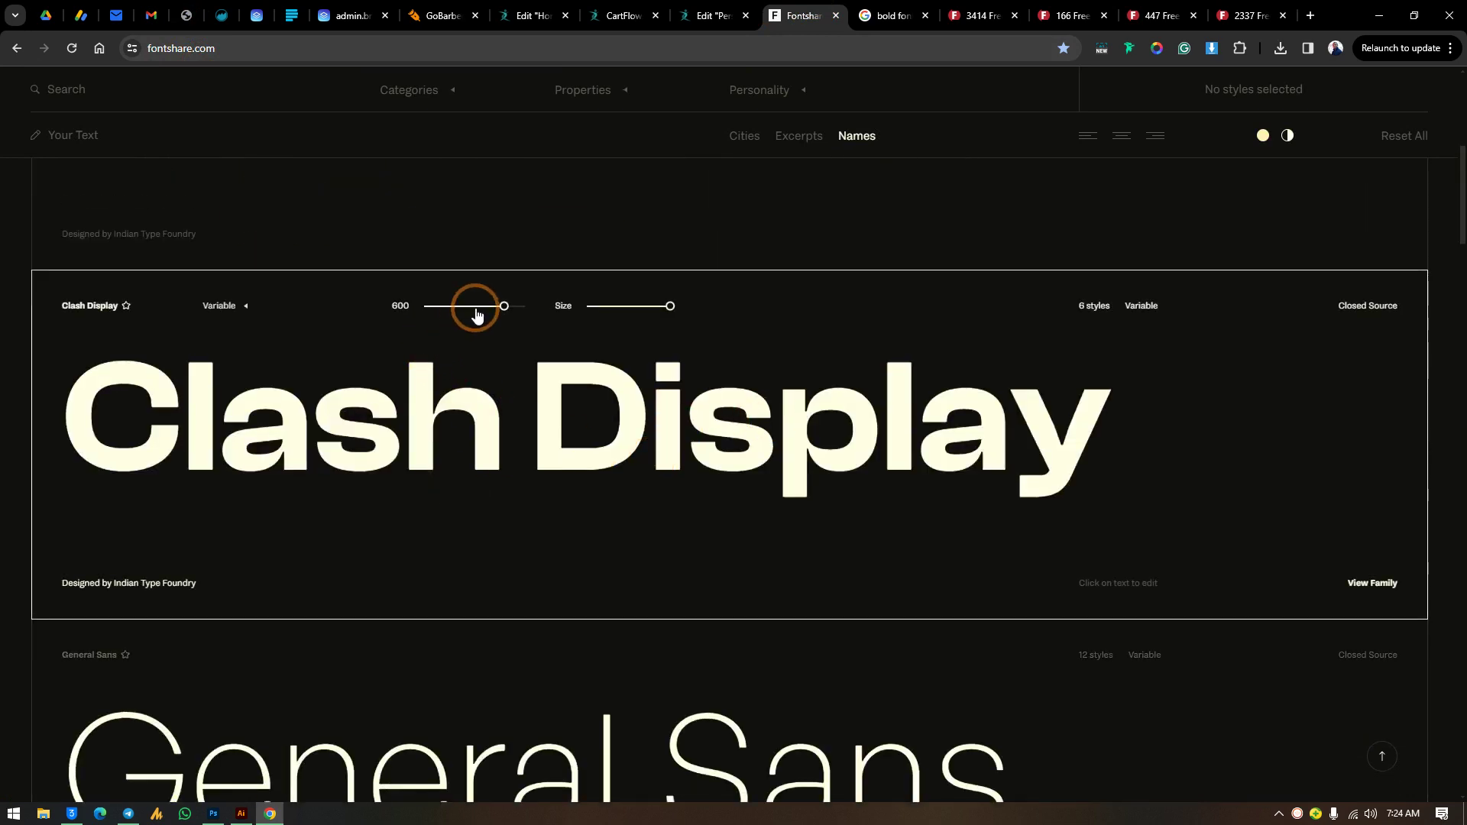
{"action": "left_click_drag", "start_coordinate": [505, 308], "coordinate": [548, 334]}
{"action": "mouse_move", "coordinate": [666, 309]}
{"action": "left_mouse_down"}
{"action": "mouse_move", "coordinate": [596, 313]}
{"action": "mouse_move", "coordinate": [646, 313]}
{"action": "left_mouse_up"}
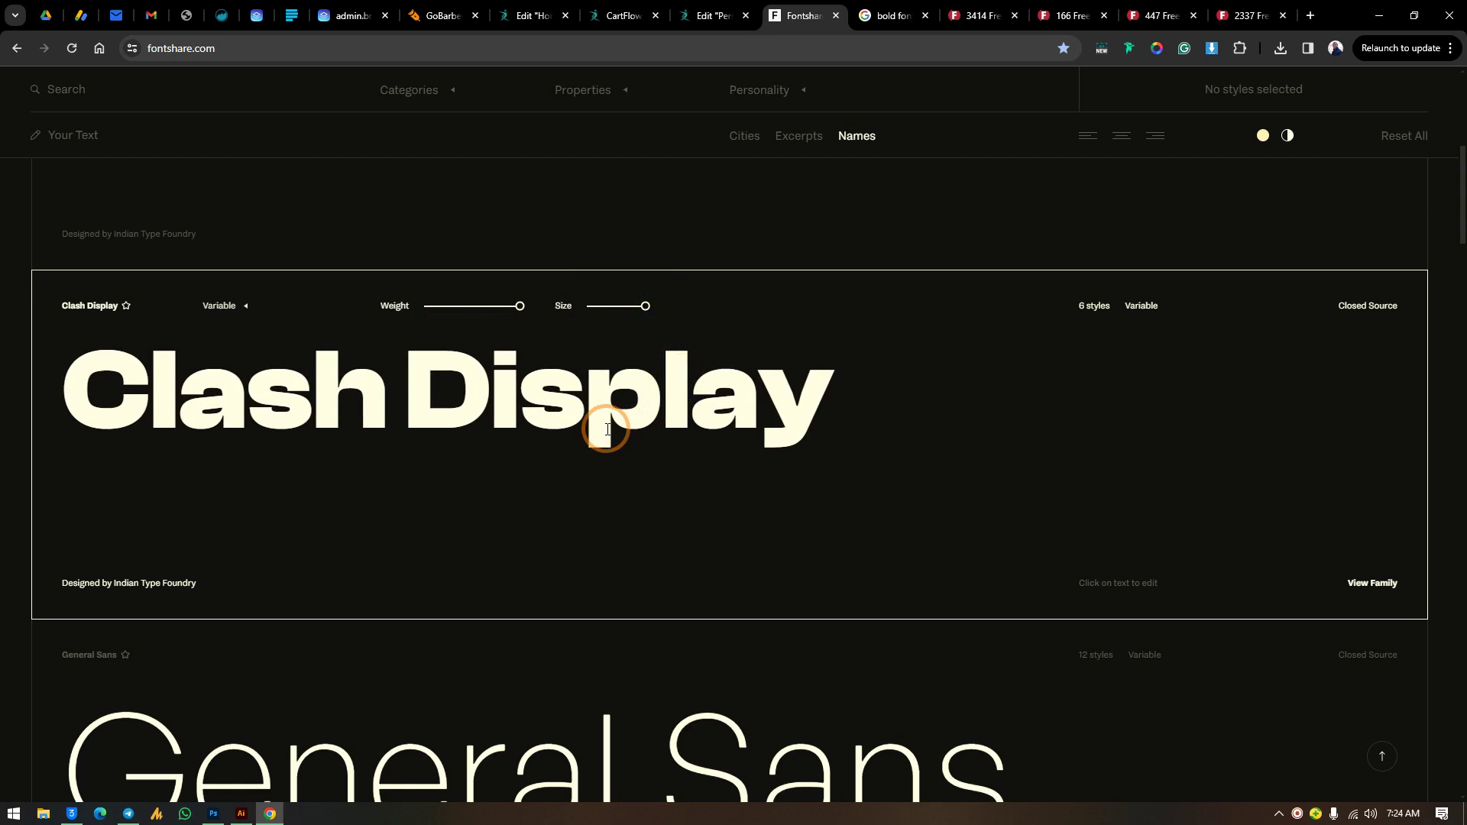
{"action": "left_click_drag", "start_coordinate": [519, 304], "coordinate": [543, 340]}
Preview General Sans at a heavier weight and browse the Fontshare list on to Cabinet Grotesk and Ranade
{"action": "scroll", "coordinate": [591, 466], "scroll_direction": "down", "scroll_amount": 5}
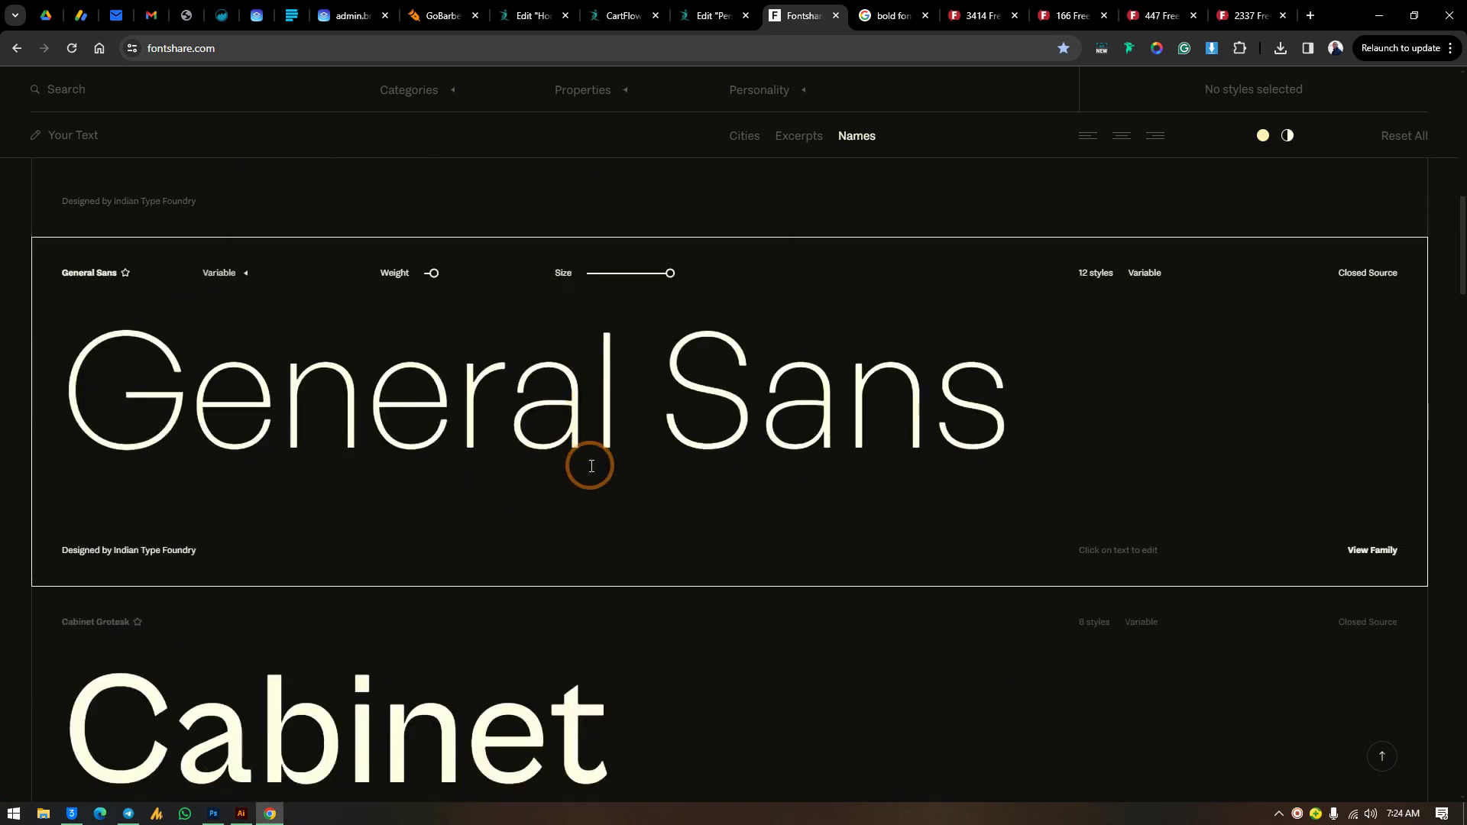
{"action": "left_click_drag", "start_coordinate": [434, 197], "coordinate": [484, 281]}
{"action": "scroll", "coordinate": [567, 399], "scroll_direction": "down", "scroll_amount": 4}
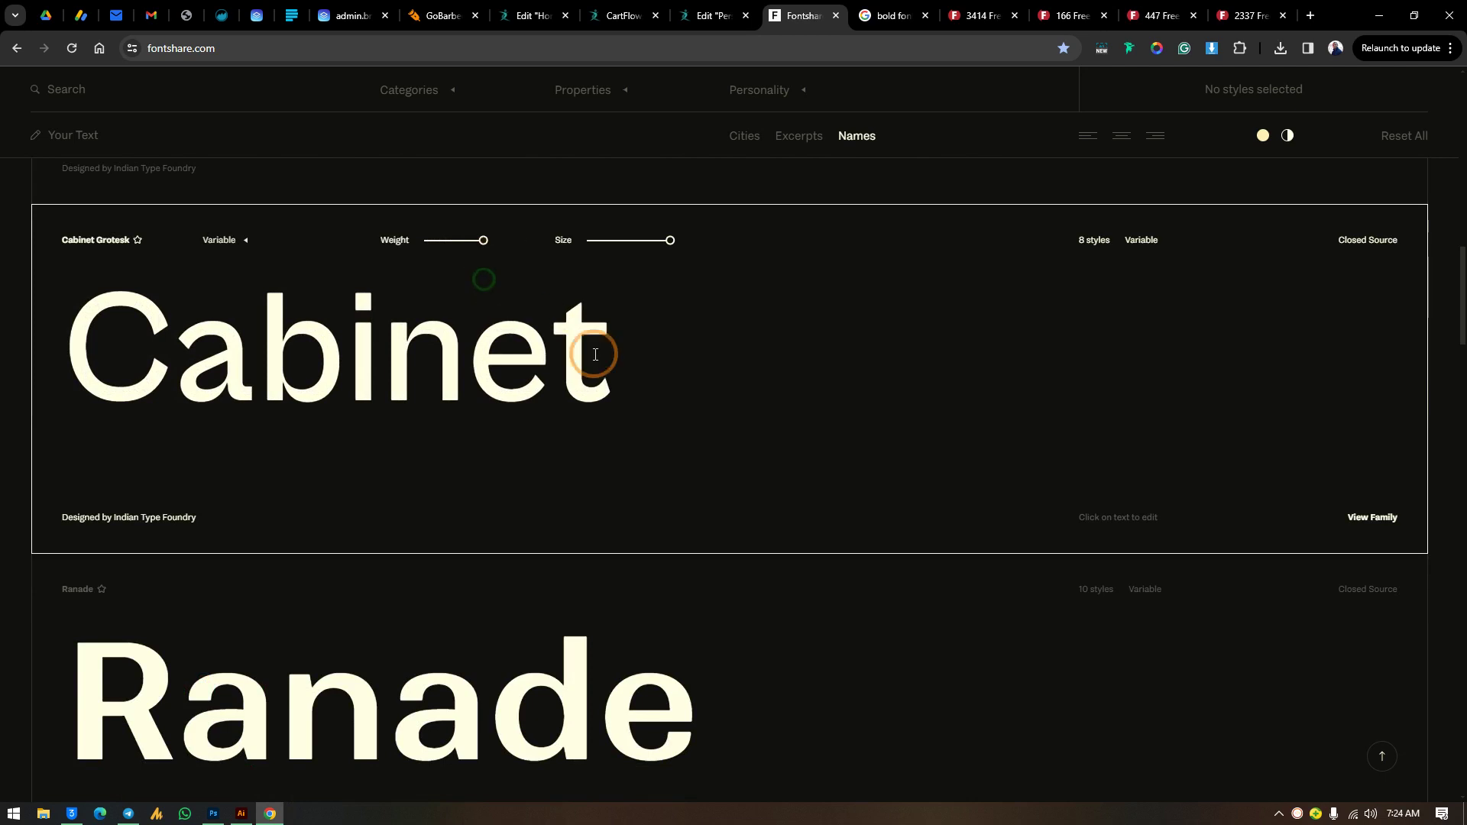
{"action": "scroll", "coordinate": [684, 458], "scroll_direction": "down", "scroll_amount": 2}
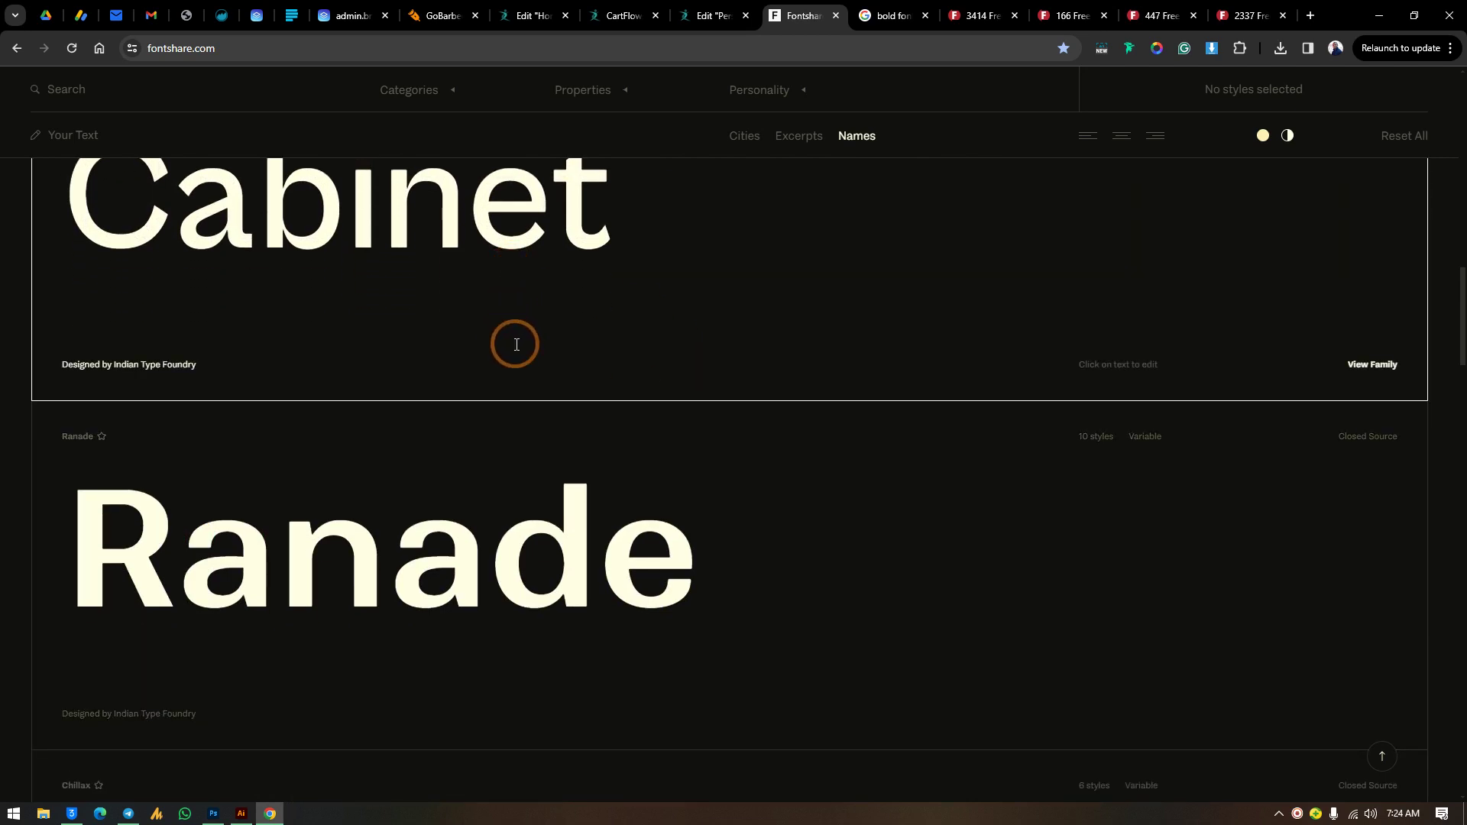
Switch to Illustrator and place a copy of the upper "Amor Sabedoria Fé" tagline above the script logo
{"action": "left_click", "coordinate": [239, 816]}
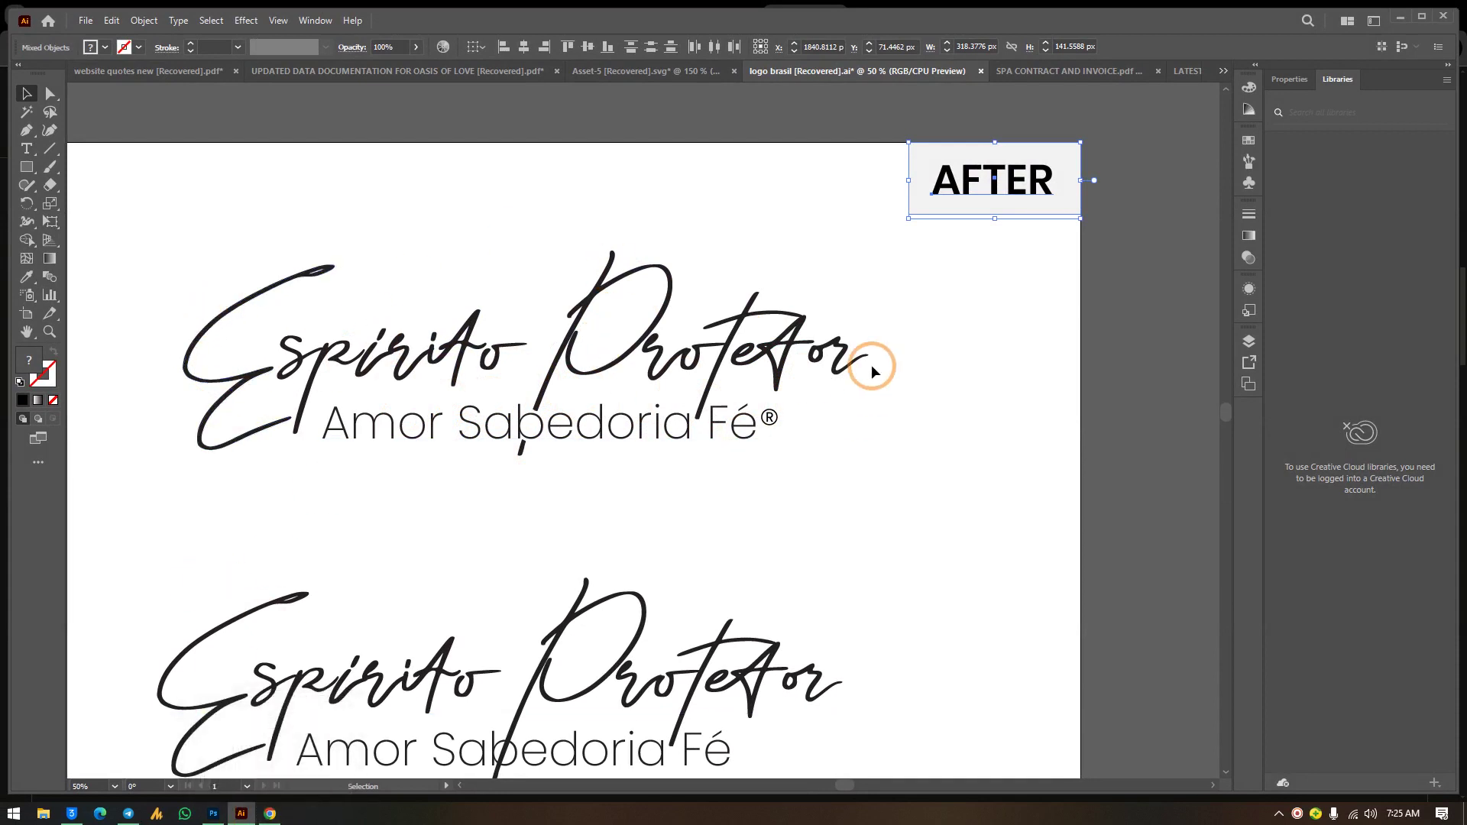
{"action": "mouse_move", "coordinate": [272, 815]}
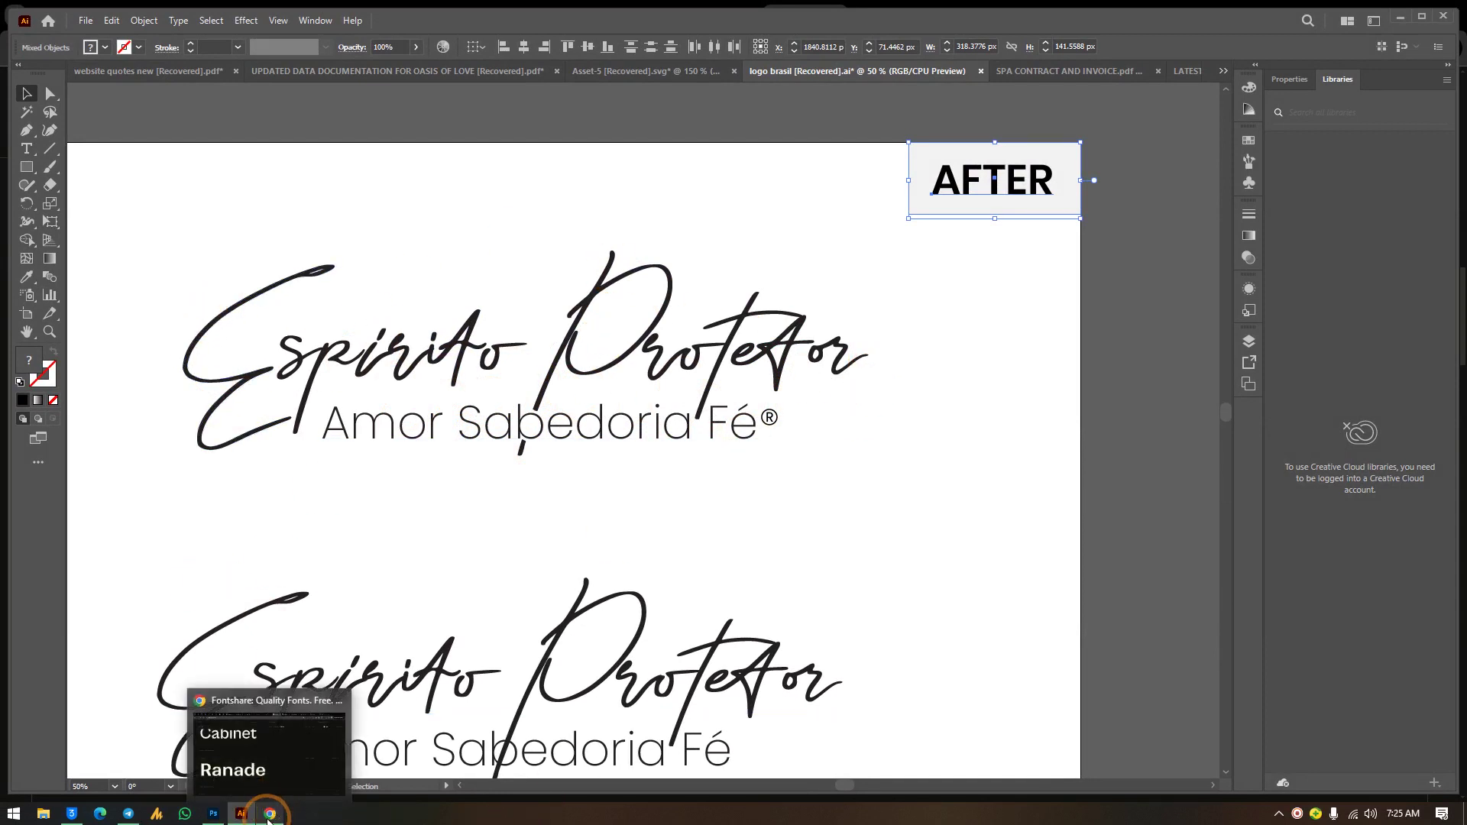
{"action": "left_click", "coordinate": [273, 816]}
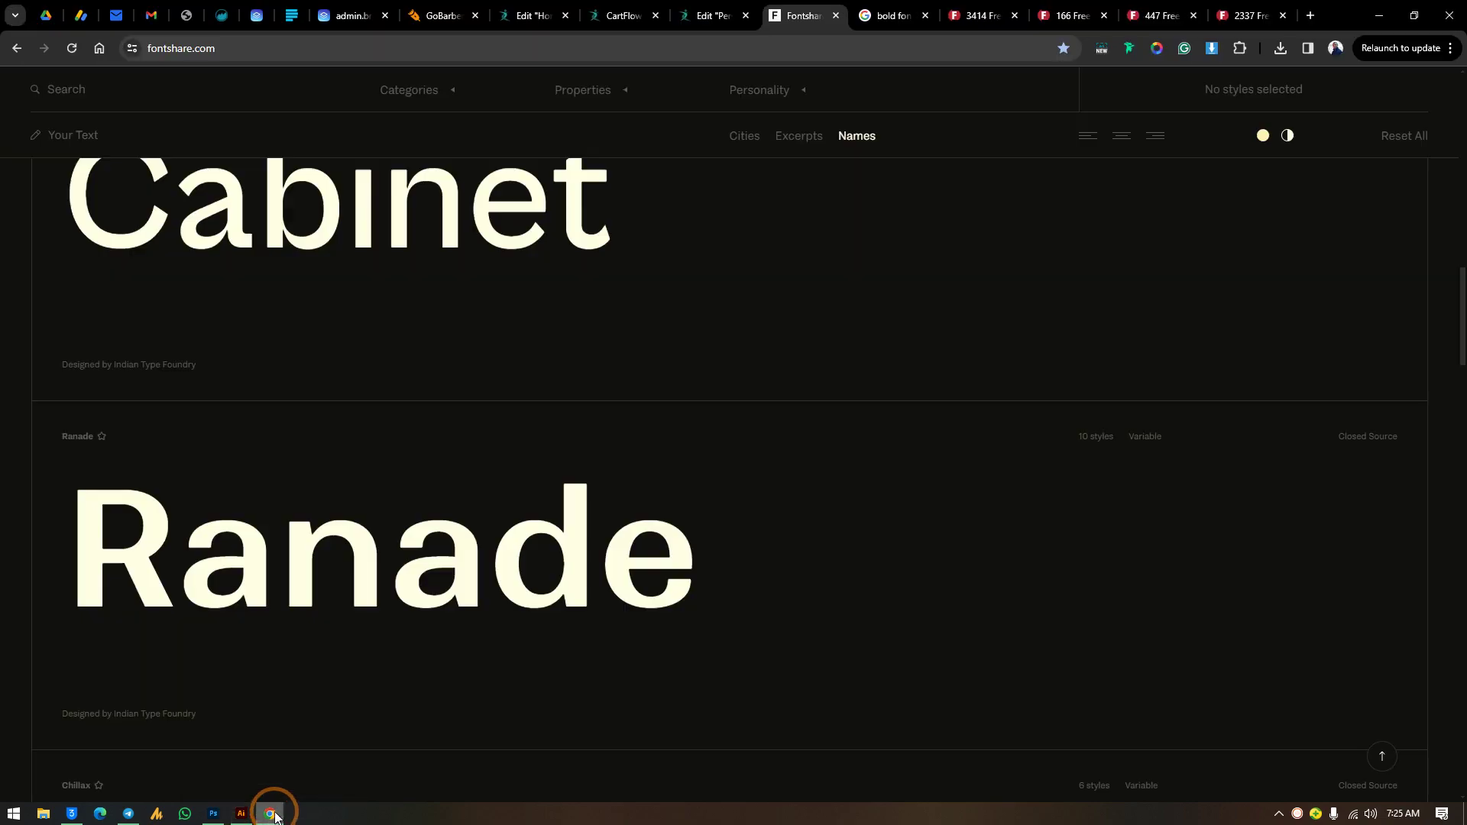
{"action": "left_click", "coordinate": [274, 816]}
{"action": "left_click", "coordinate": [410, 449]}
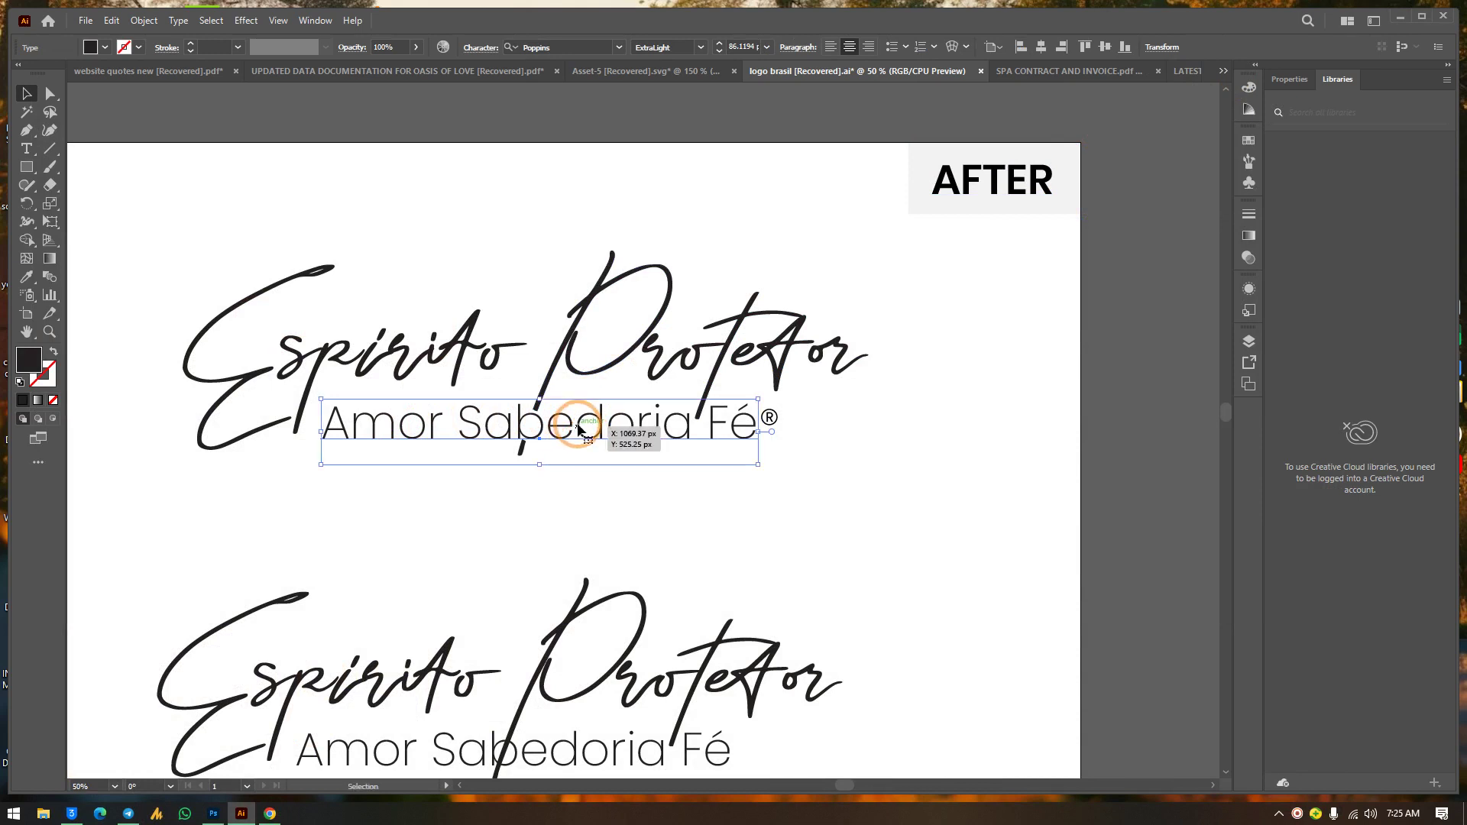
{"action": "left_click_drag", "start_coordinate": [578, 429], "coordinate": [603, 192]}
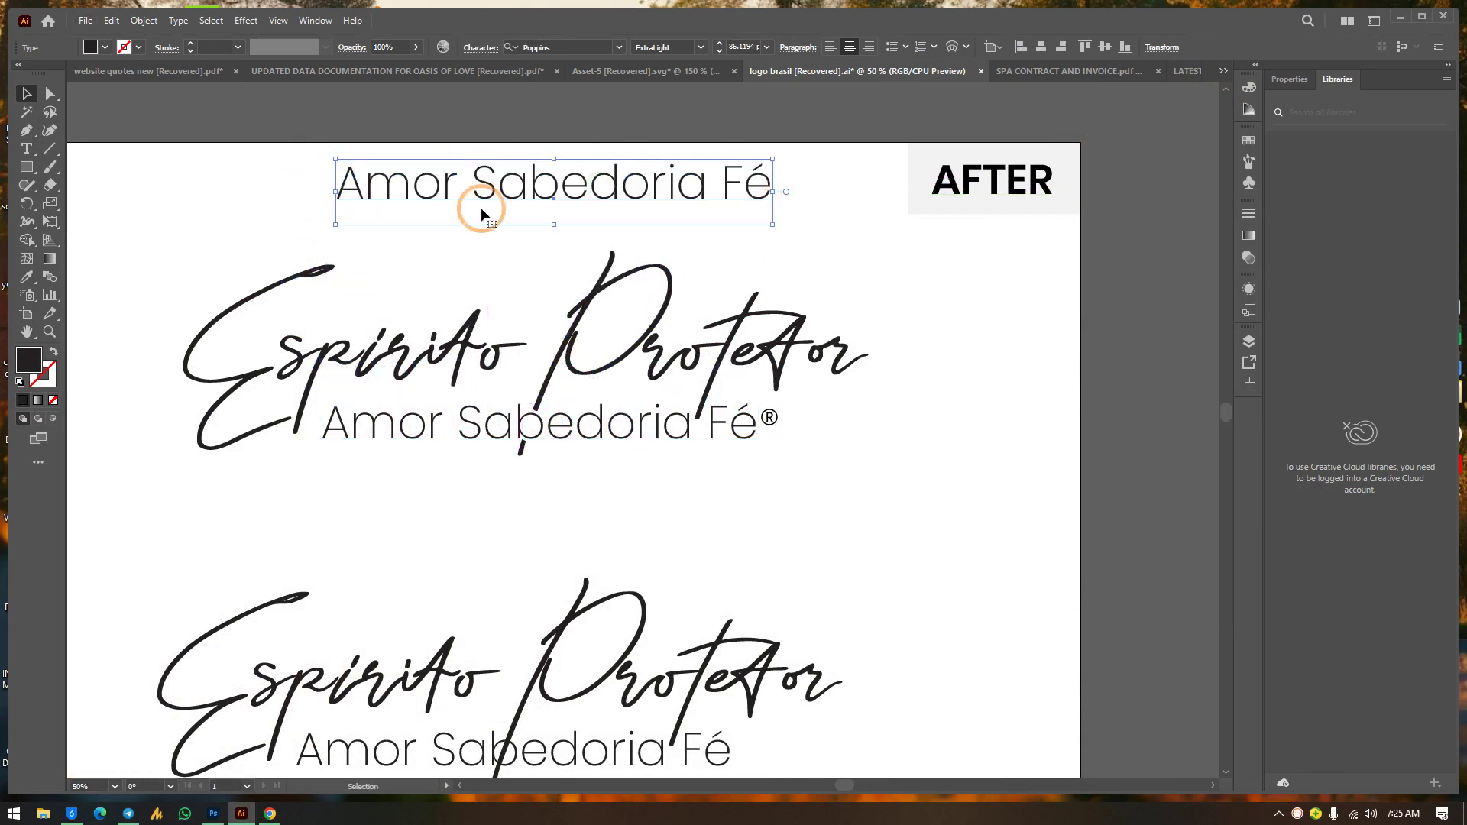
Add a dark stroke to the copied "Amor Sabedoria Fé" text and set its weight to 11 pt
{"action": "left_click", "coordinate": [139, 49]}
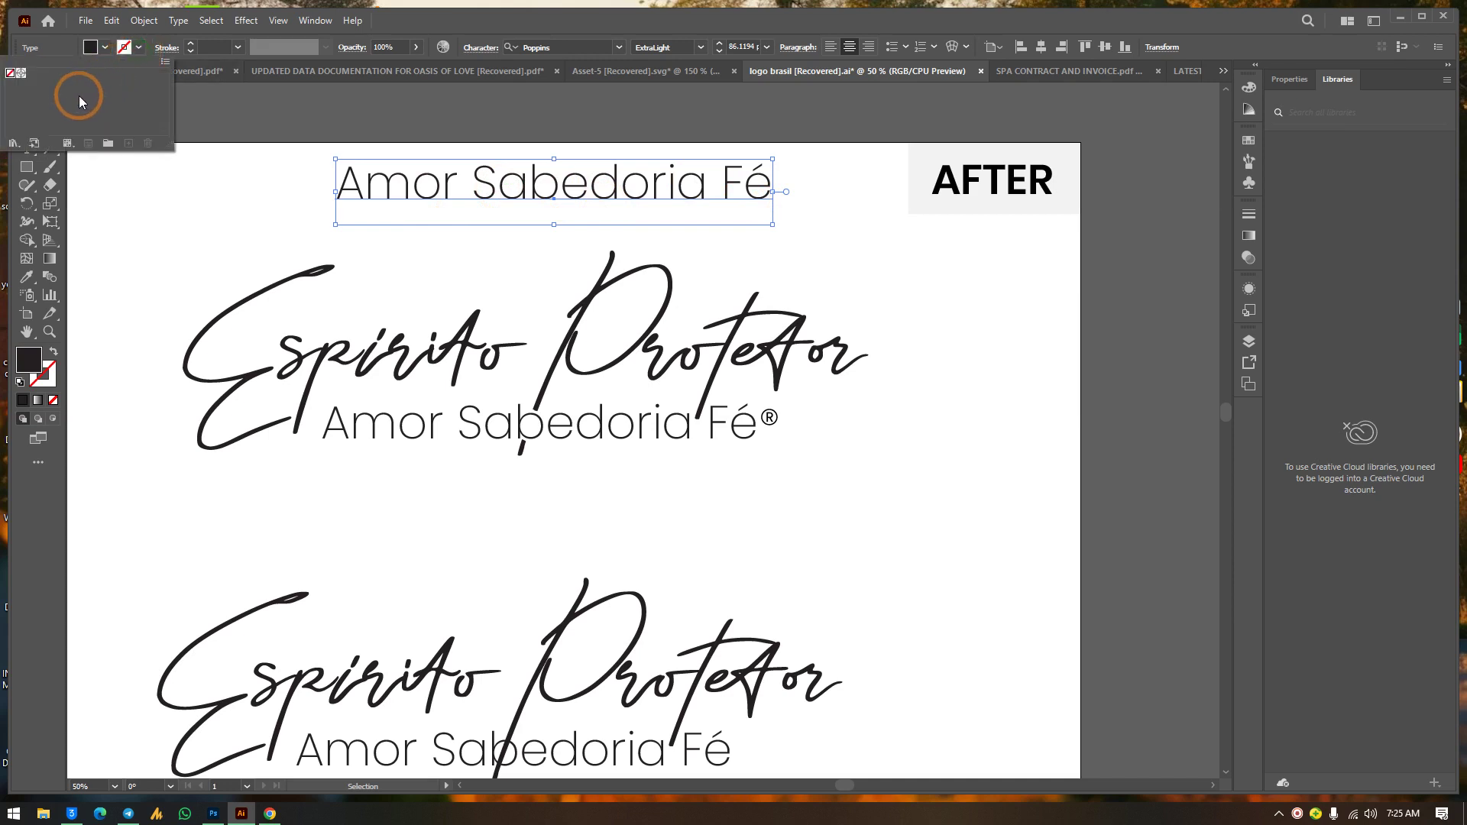
{"action": "left_click", "coordinate": [60, 382]}
{"action": "left_click", "coordinate": [1249, 215]}
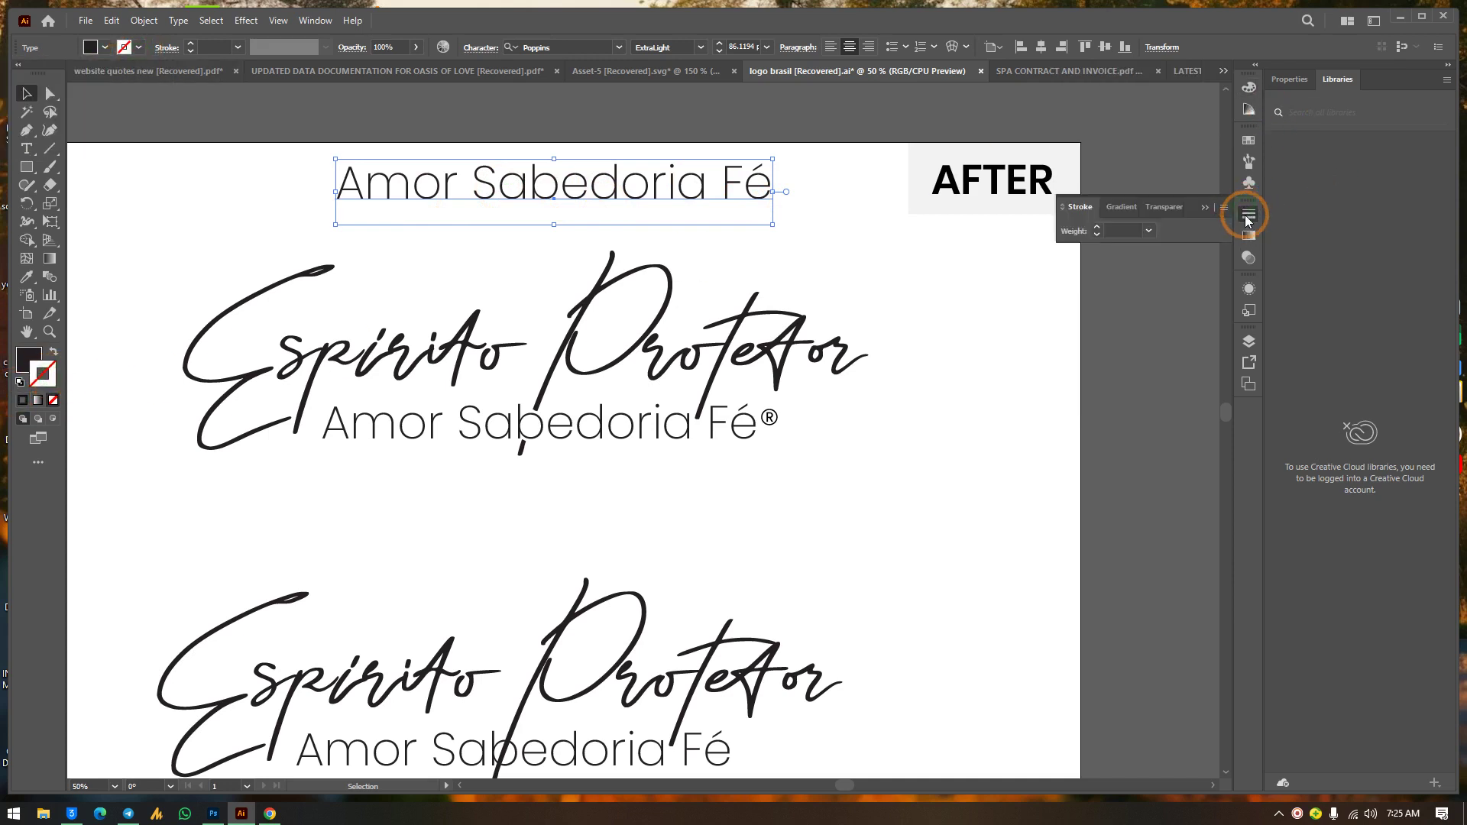
{"action": "type", "text": "7"}
{"action": "key", "text": "Return"}
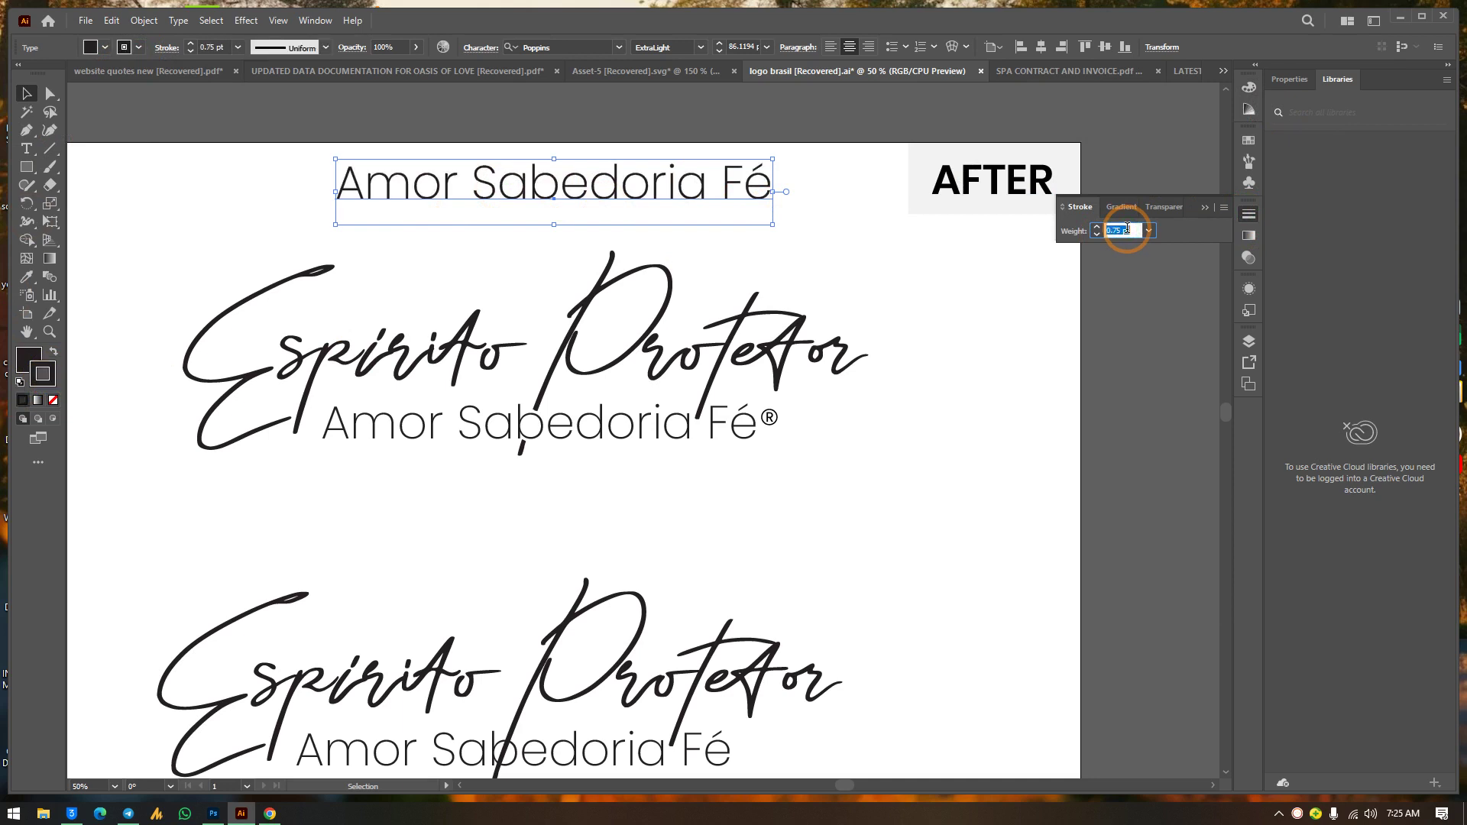
{"action": "key", "text": "Up"}
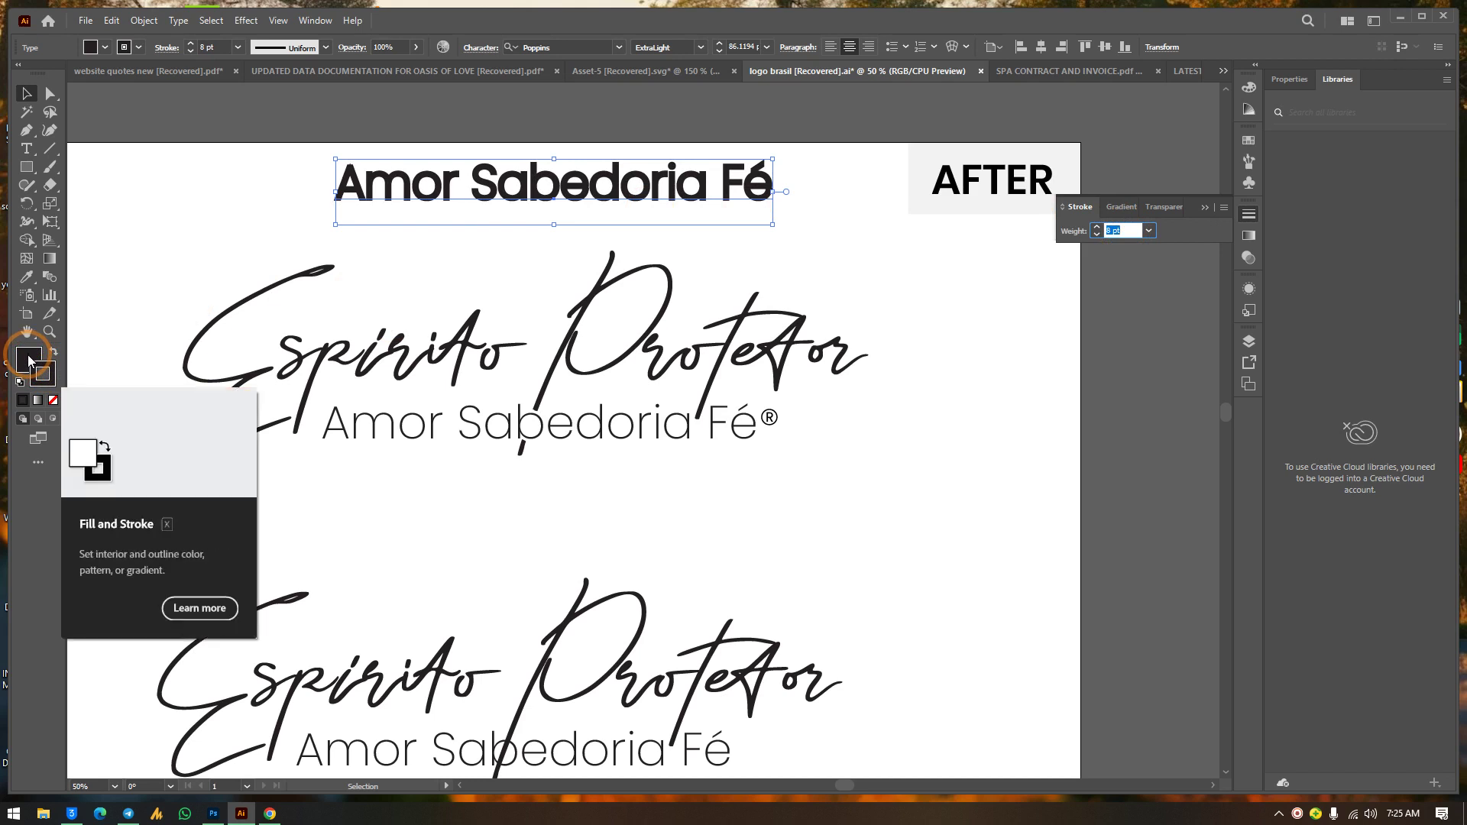
{"action": "key", "text": "Up"}
{"action": "key", "text": "Up"}
{"action": "key", "text": "Up"}
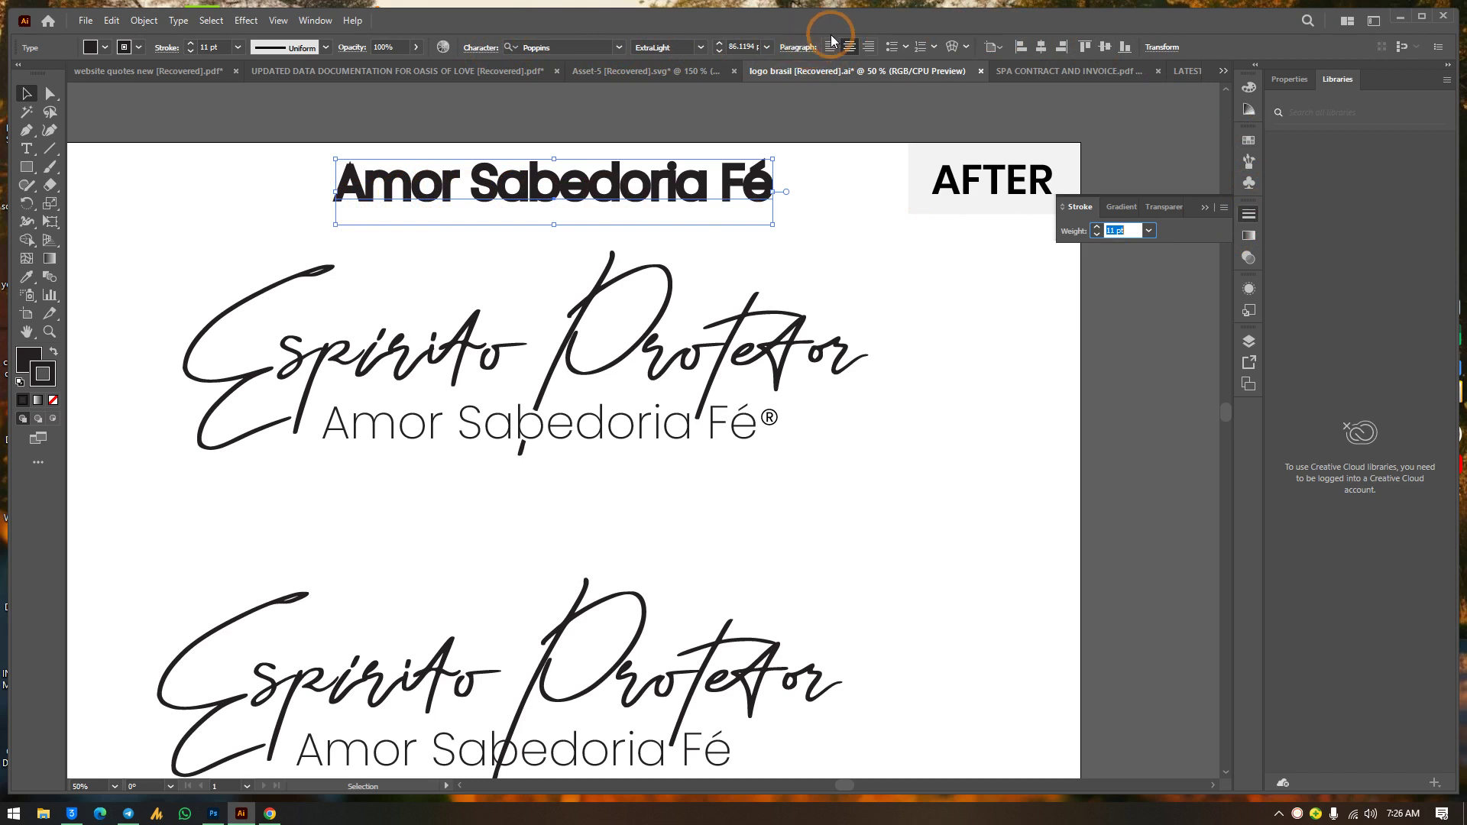
Try wider letter tracking on the stroked "Amor Sabedoria Fé" copy and inspect the spacing of its first letters
{"action": "left_click", "coordinate": [1288, 79]}
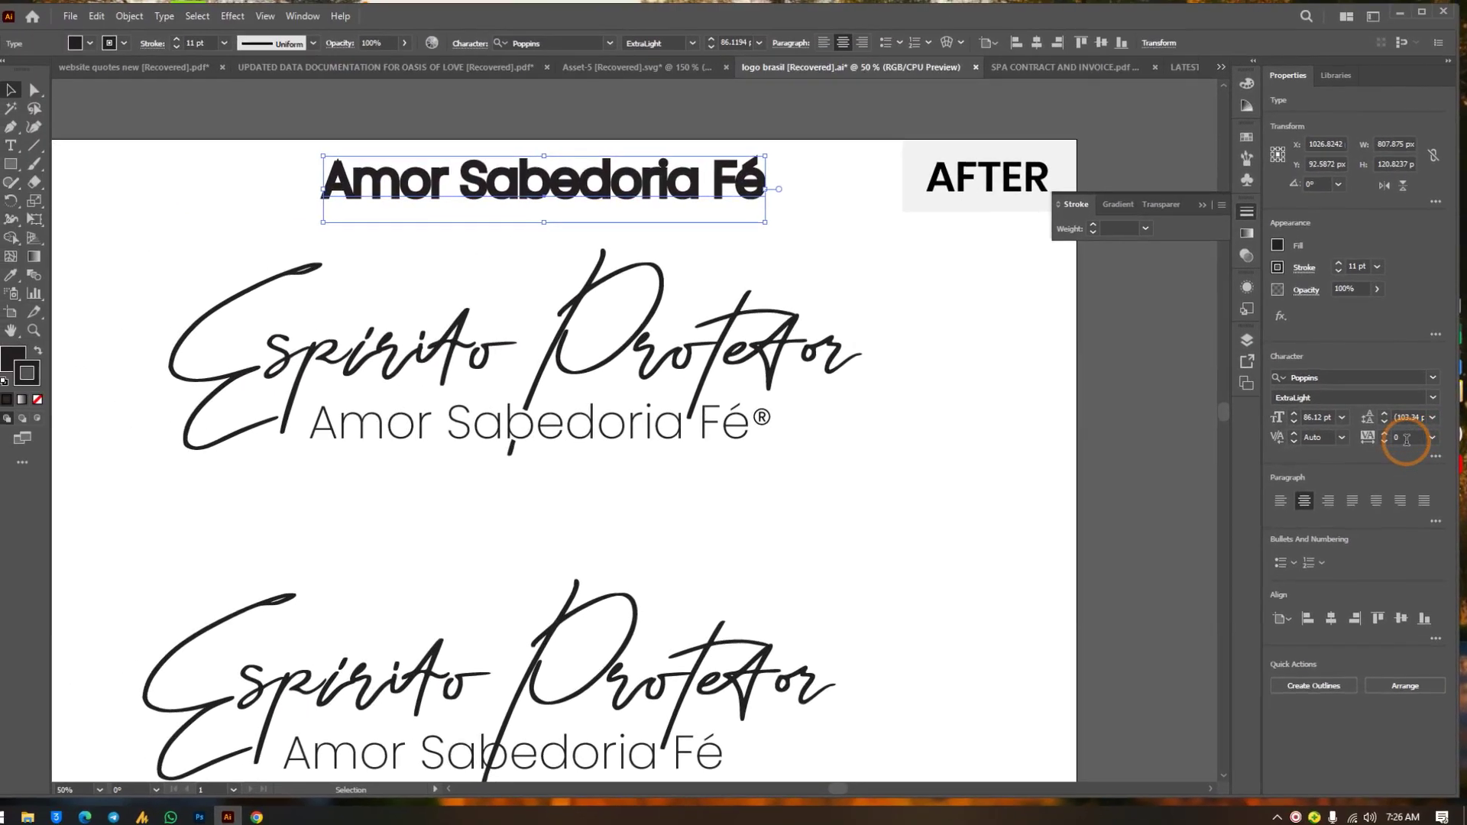
{"action": "left_click", "coordinate": [1391, 437]}
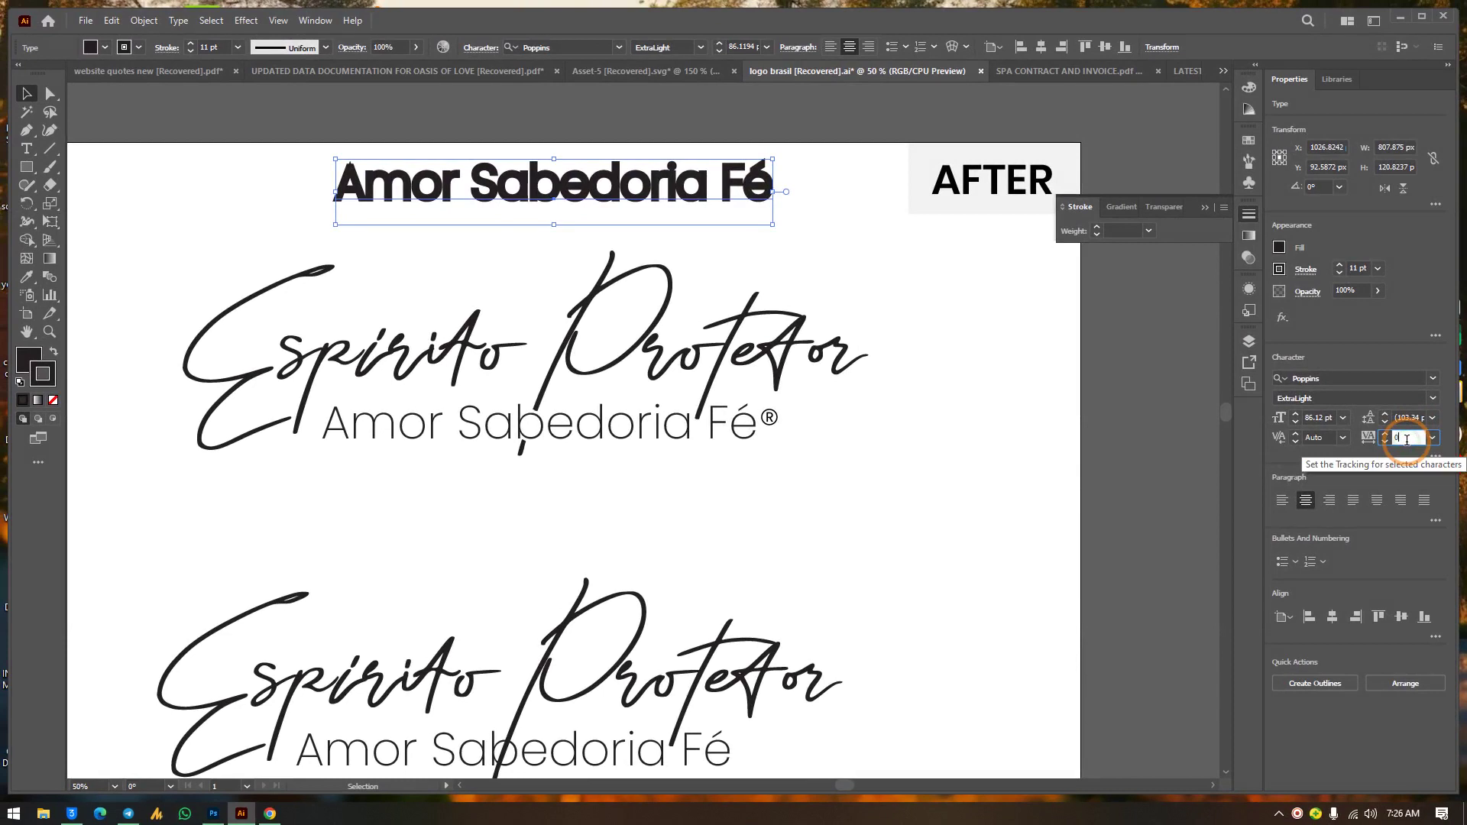
{"action": "scroll", "coordinate": [1407, 438], "scroll_direction": "up", "scroll_amount": 8}
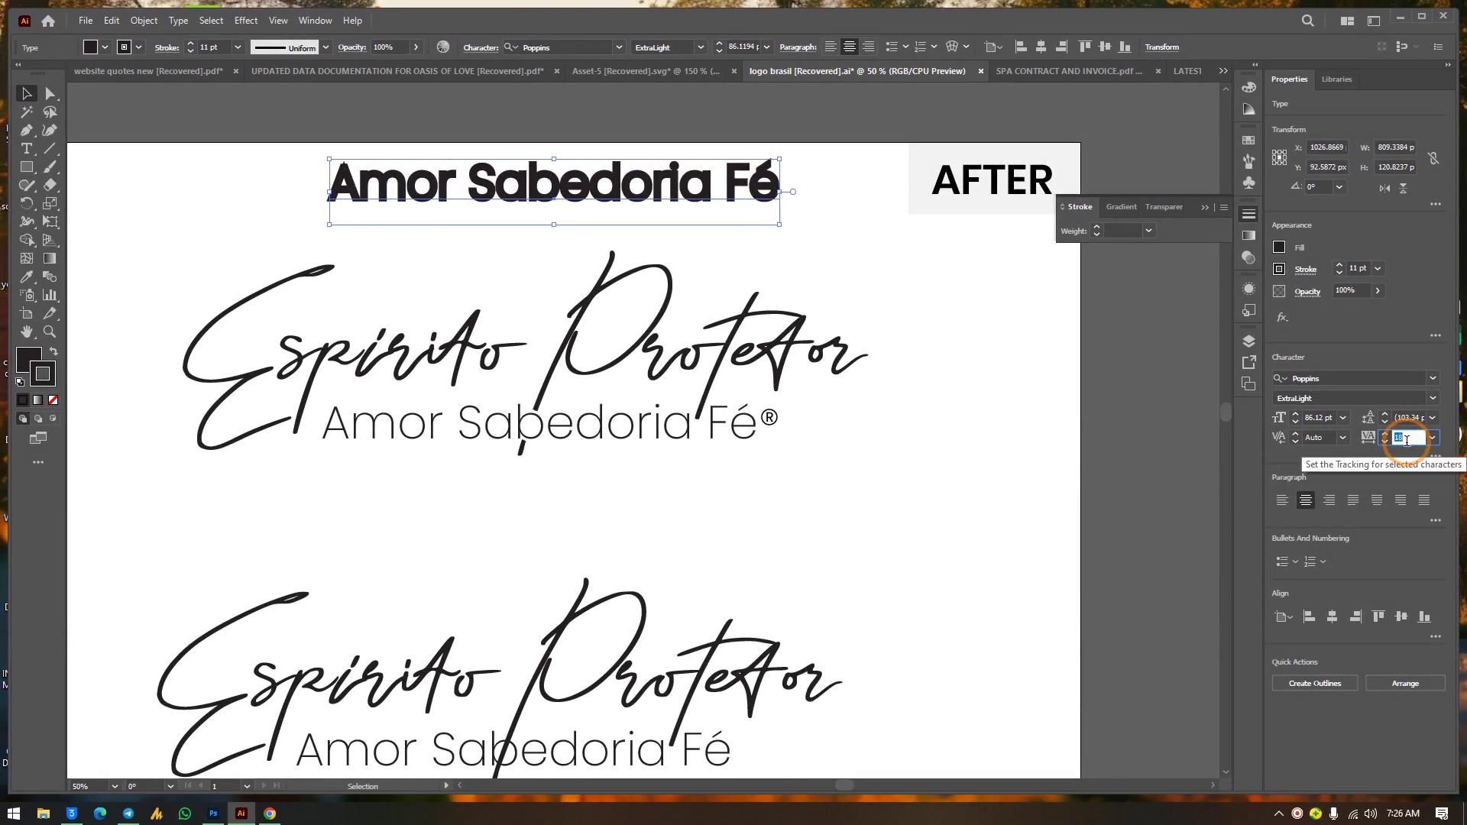
{"action": "scroll", "coordinate": [1407, 440], "scroll_direction": "up", "scroll_amount": 8}
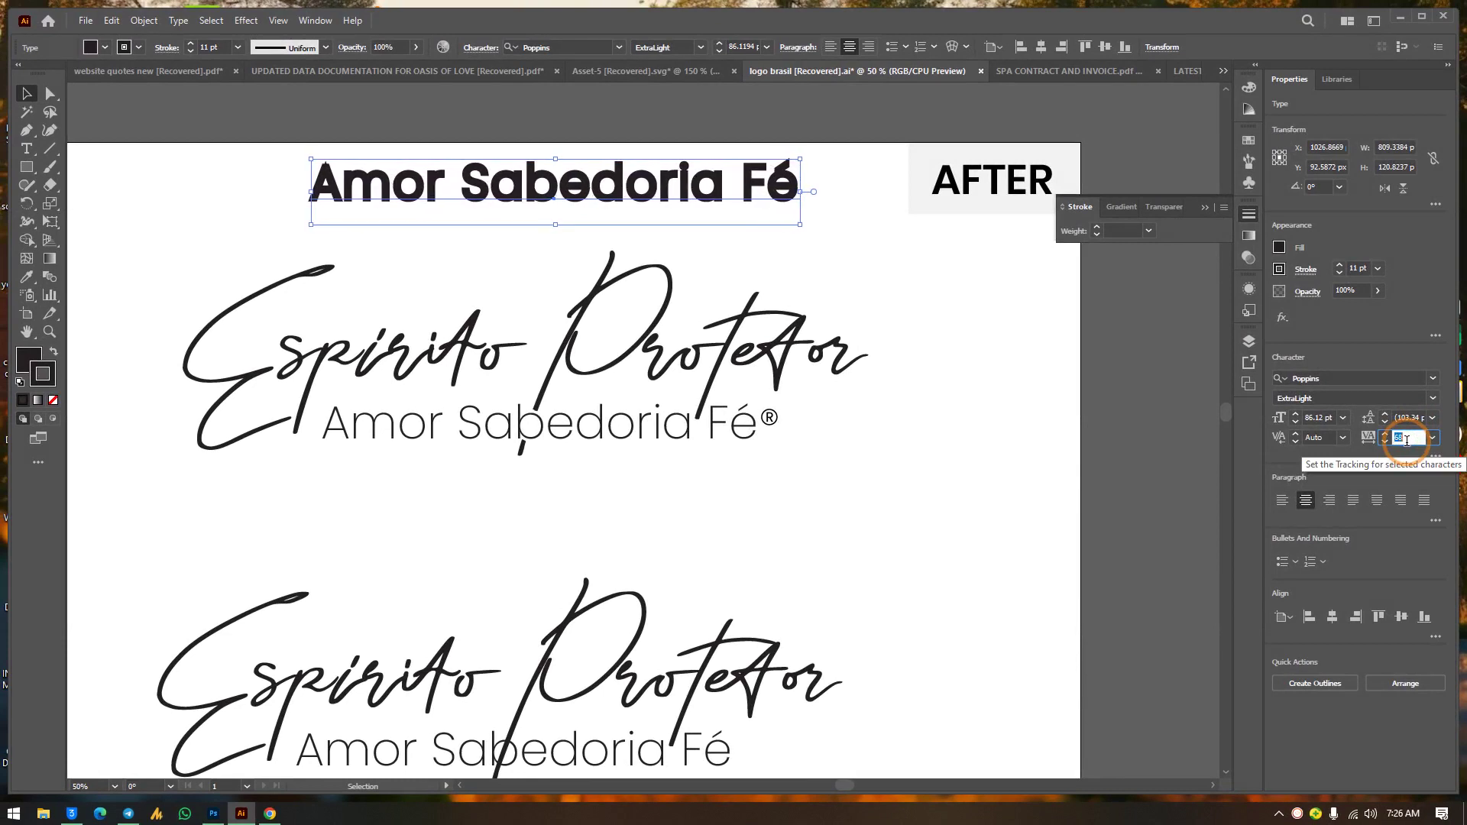
{"action": "scroll", "coordinate": [1407, 440], "scroll_direction": "down", "scroll_amount": 1}
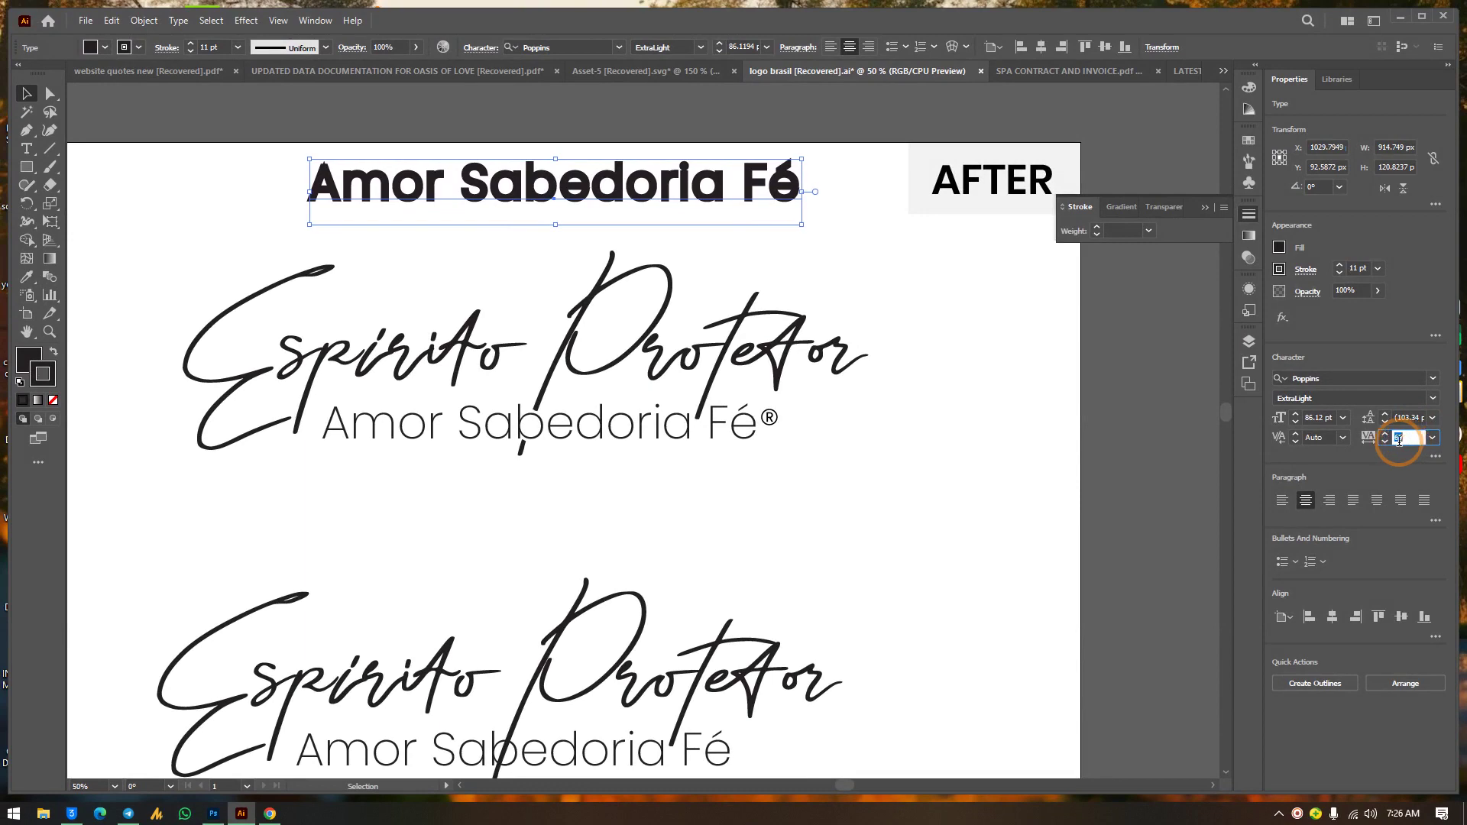
{"action": "left_click", "coordinate": [304, 183]}
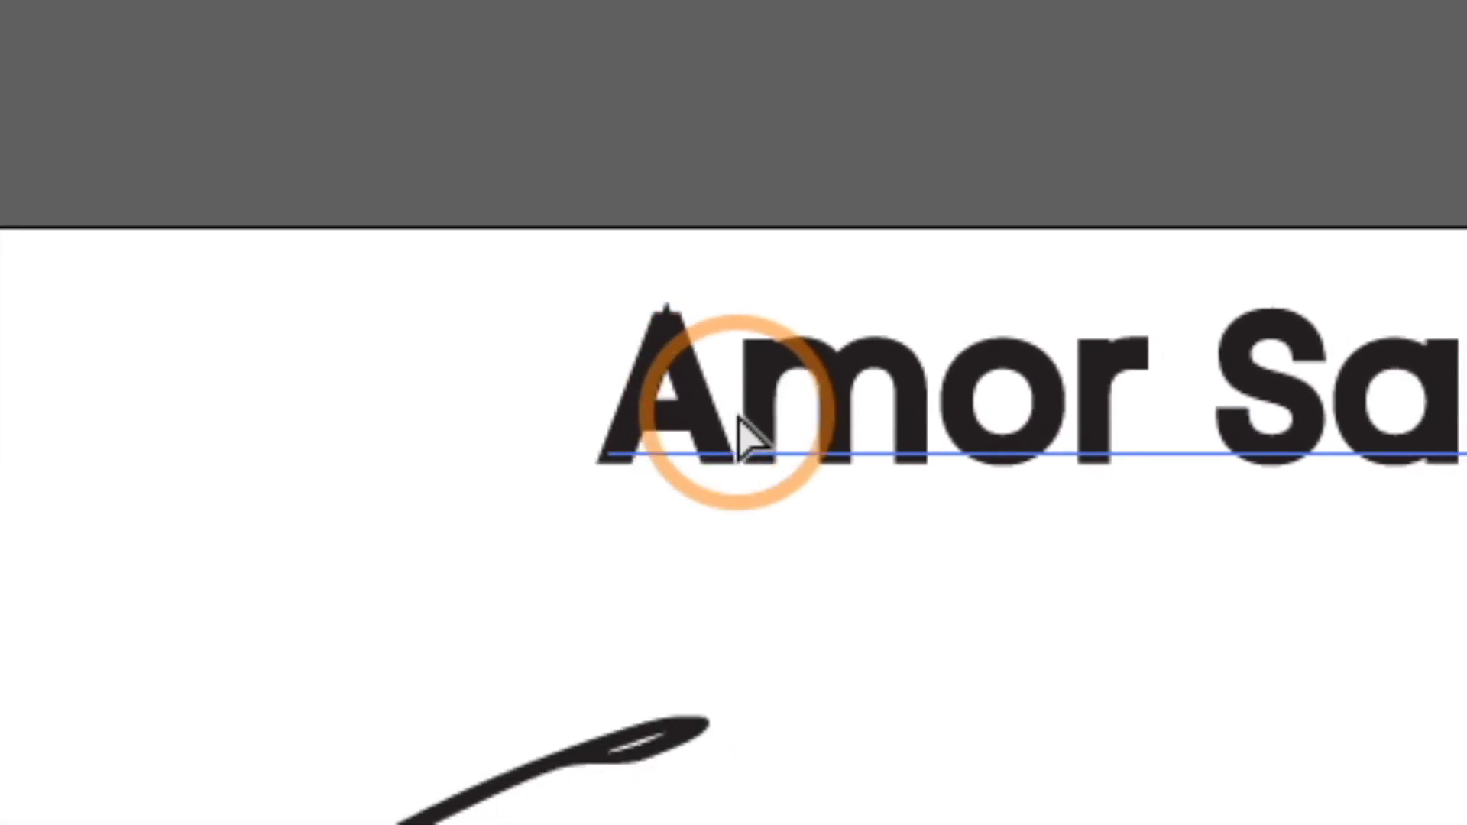
{"action": "left_click", "coordinate": [740, 440]}
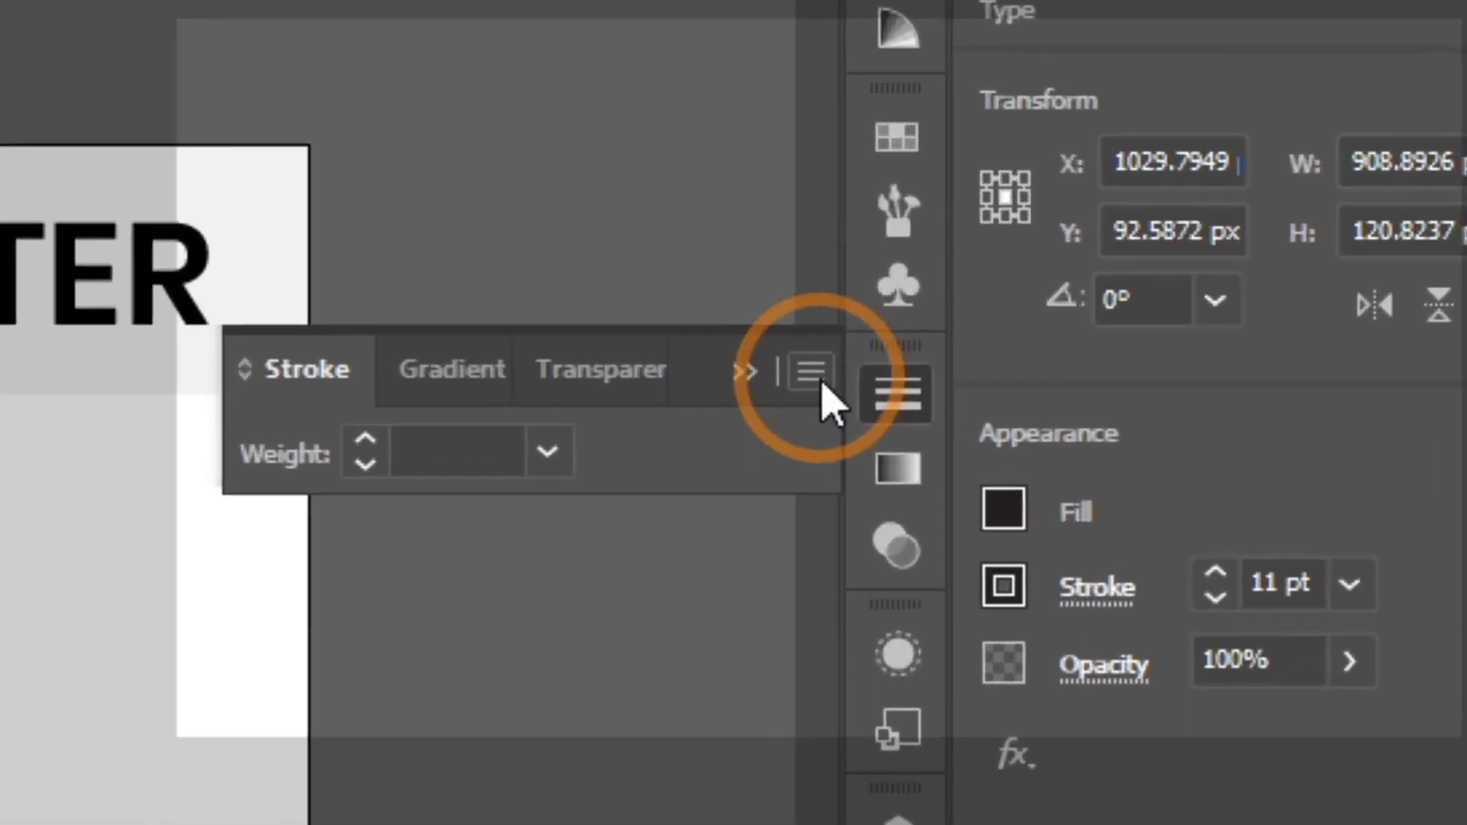
Show all stroke options and give the tagline copy's stroke a round cap and round corner join
{"action": "left_click", "coordinate": [1226, 212]}
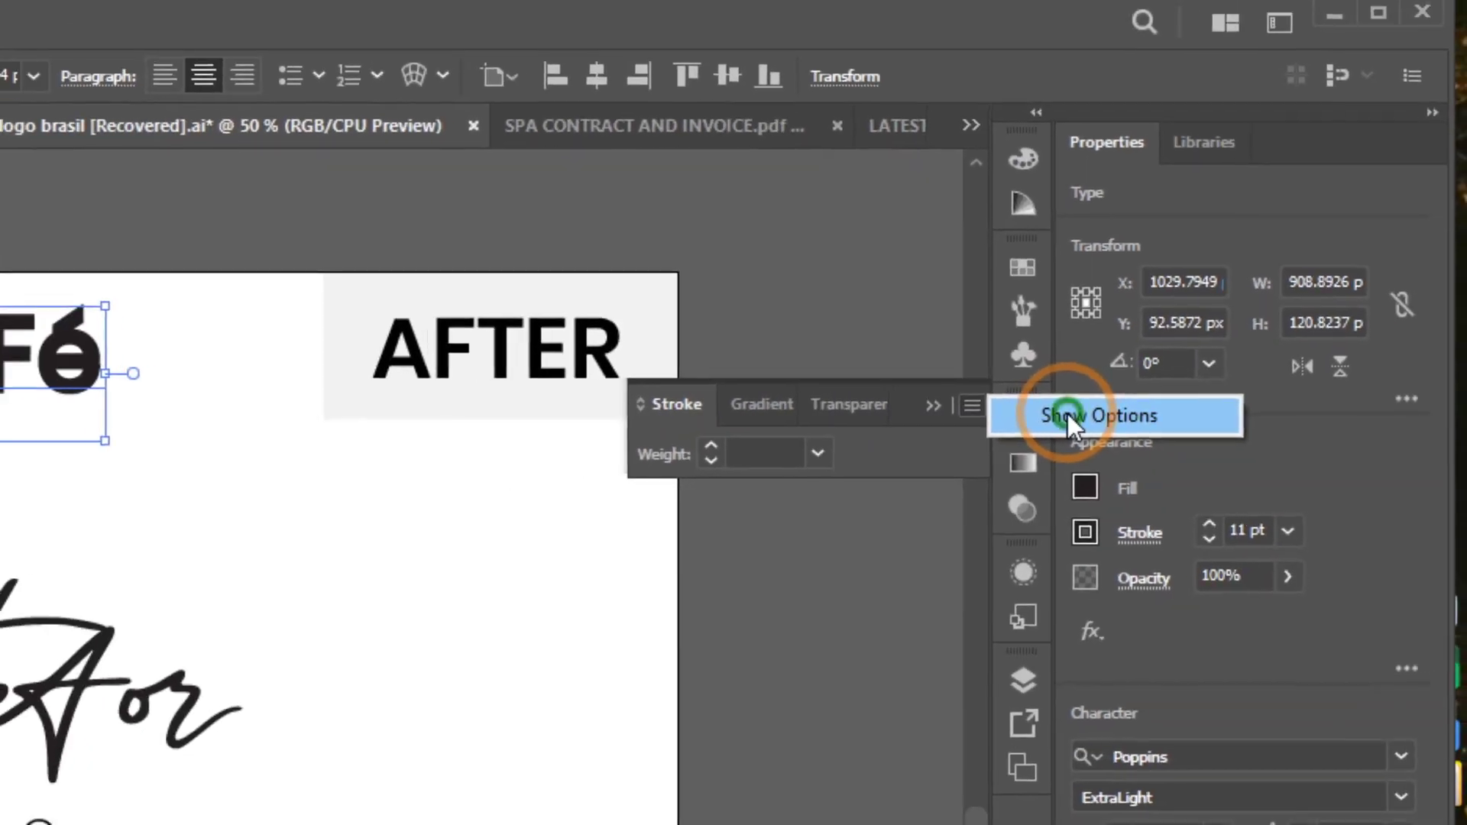
{"action": "left_click", "coordinate": [1067, 414]}
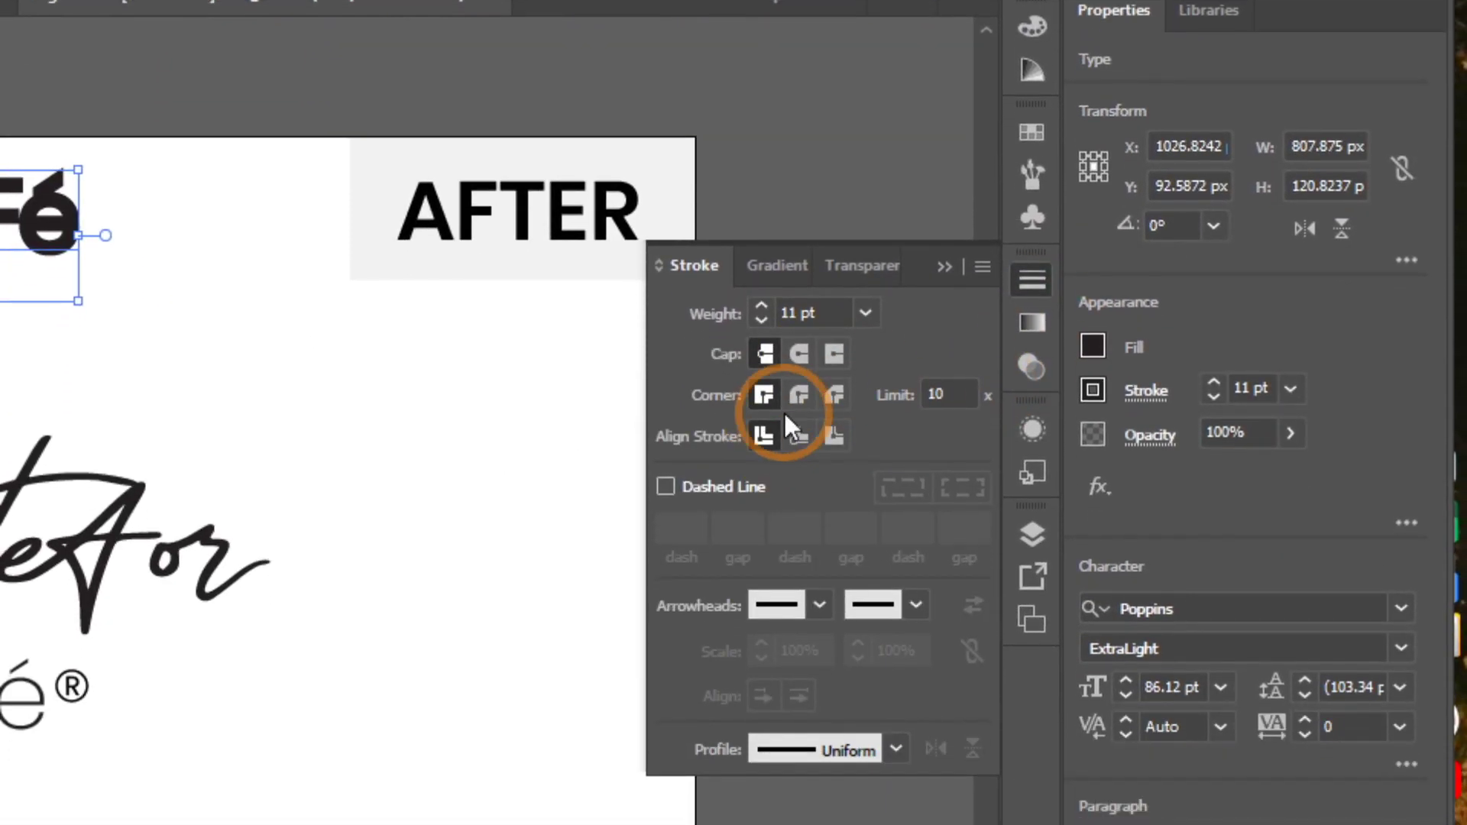
{"action": "left_click", "coordinate": [799, 368]}
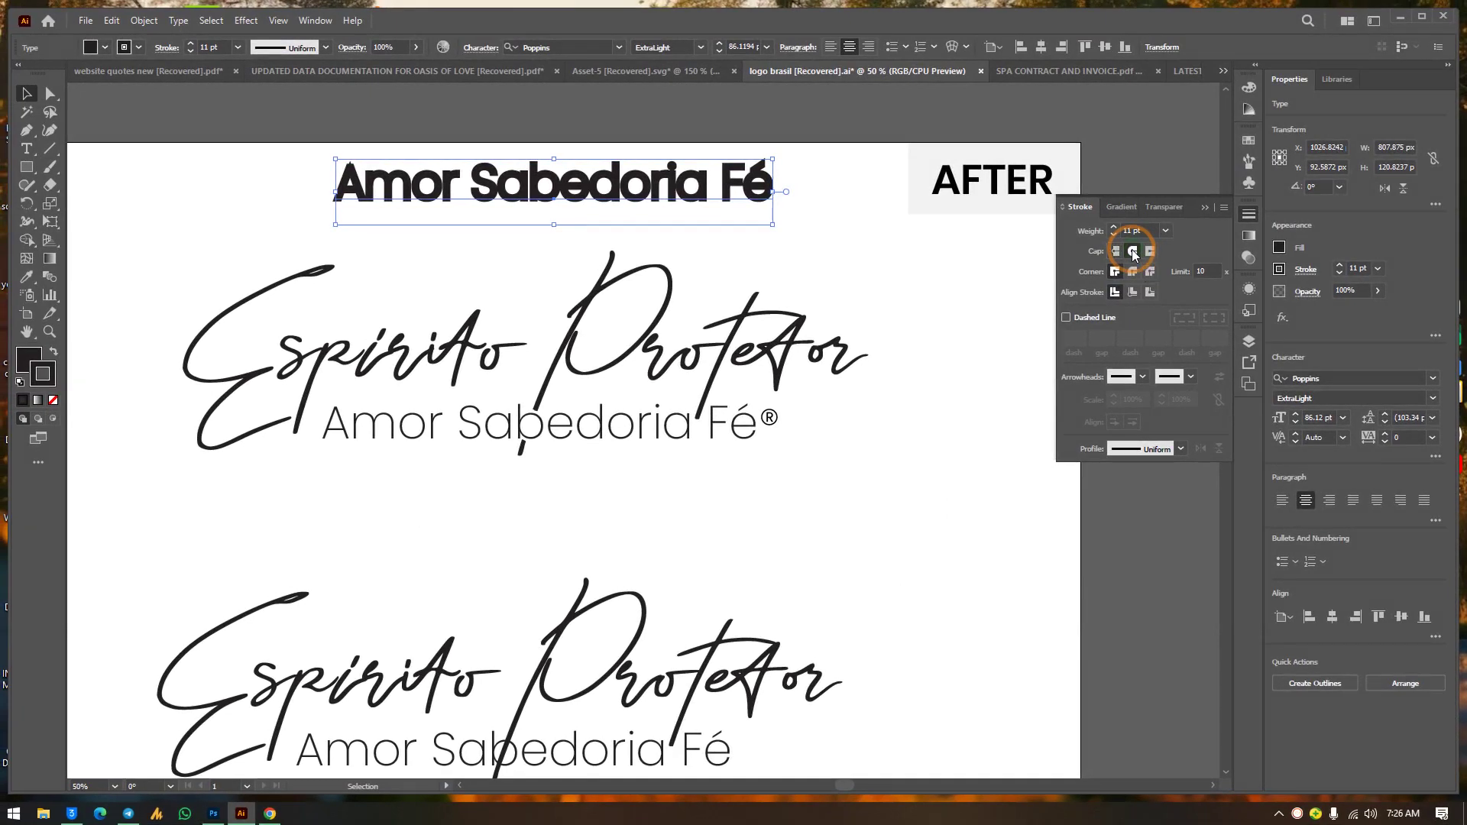
{"action": "left_click", "coordinate": [359, 191]}
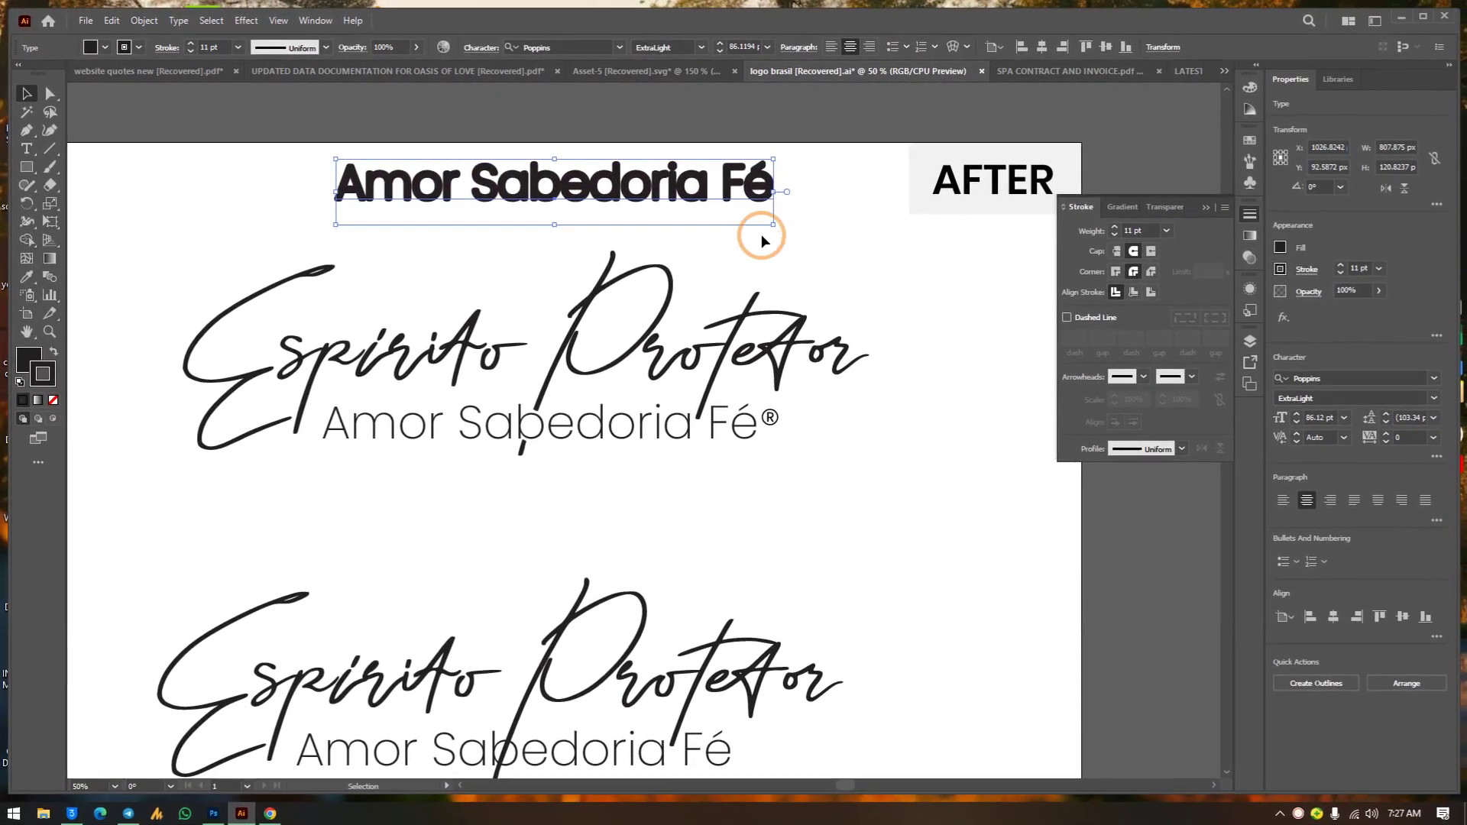
{"action": "left_click", "coordinate": [1205, 208]}
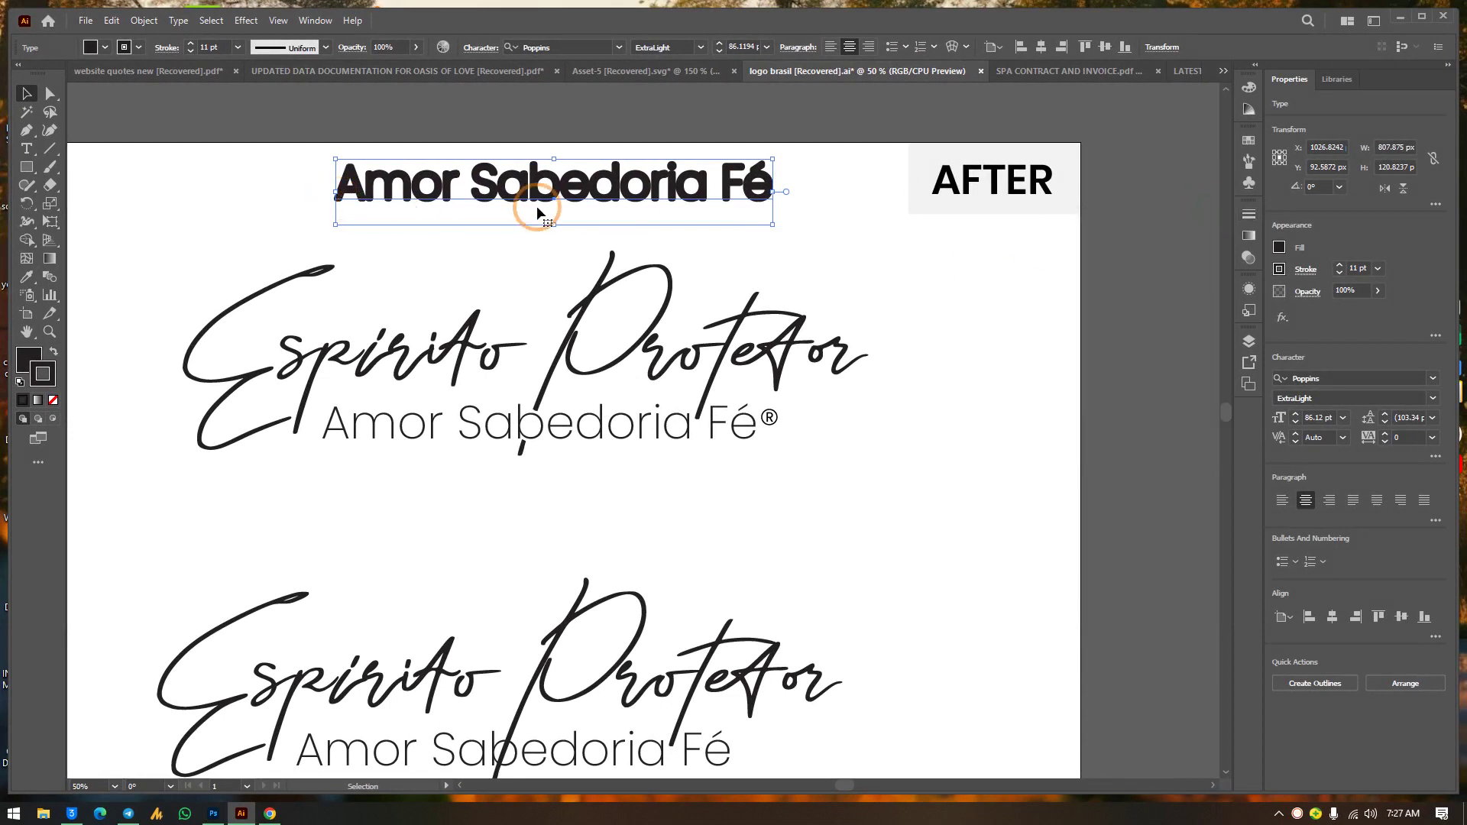
Switch back to Fontshare in Chrome, preview Ranade at a lighter weight and browse further down the font list
{"action": "left_click", "coordinate": [1402, 20]}
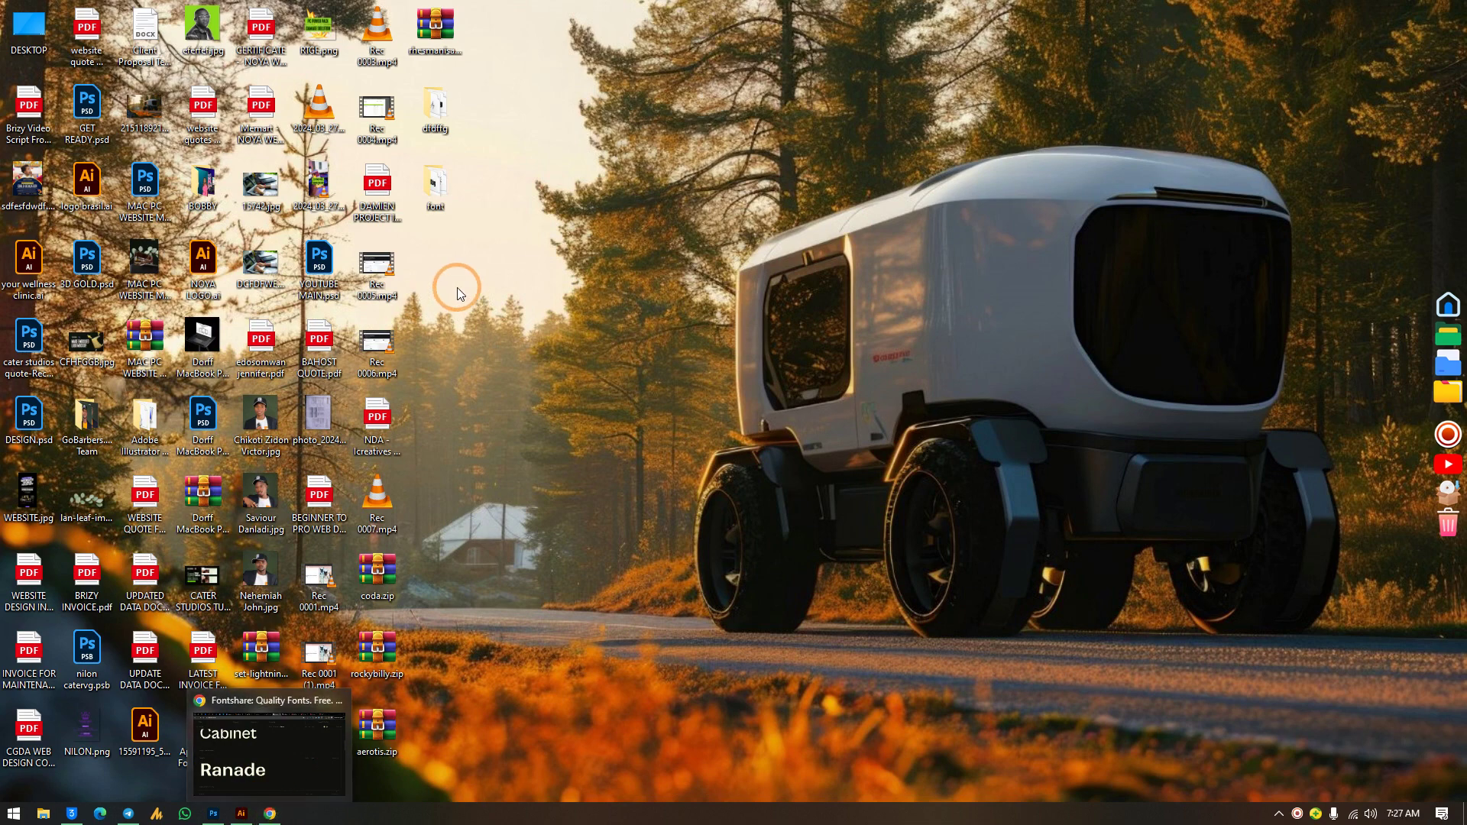
{"action": "left_click", "coordinate": [276, 816]}
{"action": "scroll", "coordinate": [616, 397], "scroll_direction": "down", "scroll_amount": 3}
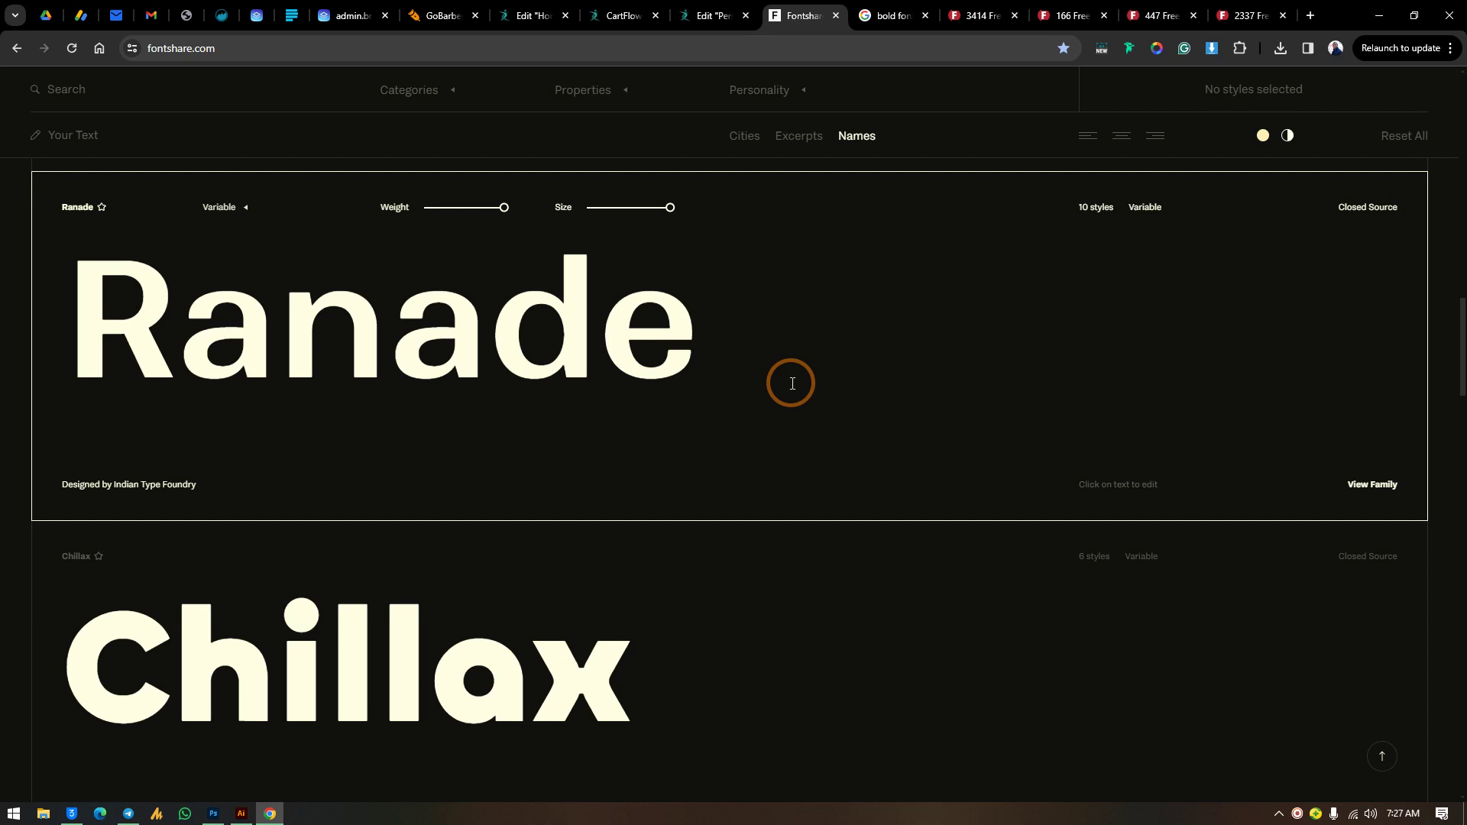
{"action": "left_click_drag", "start_coordinate": [504, 207], "coordinate": [502, 213]}
{"action": "left_click_drag", "start_coordinate": [482, 220], "coordinate": [492, 226]}
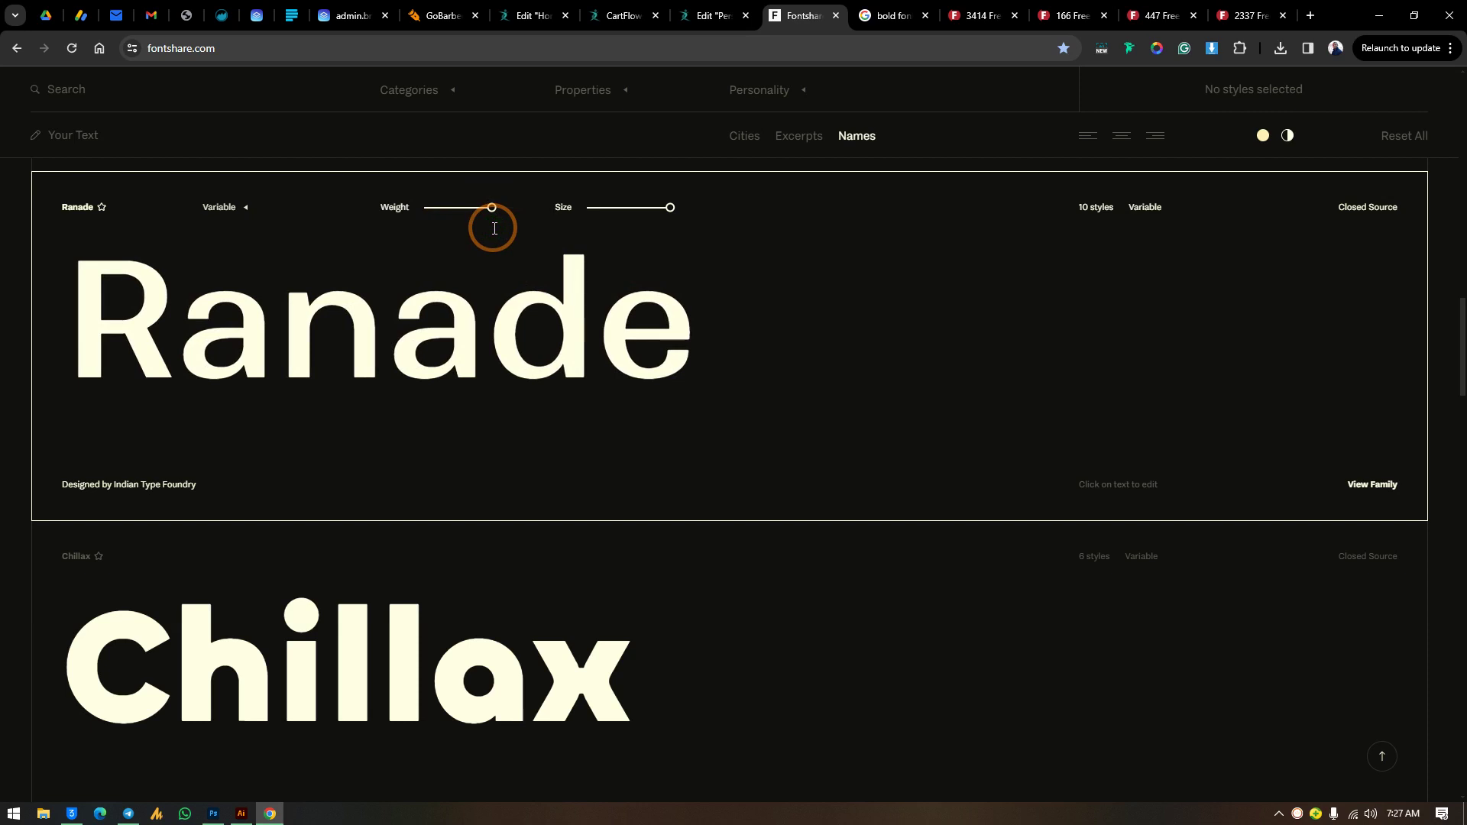
{"action": "scroll", "coordinate": [612, 485], "scroll_direction": "down", "scroll_amount": 14}
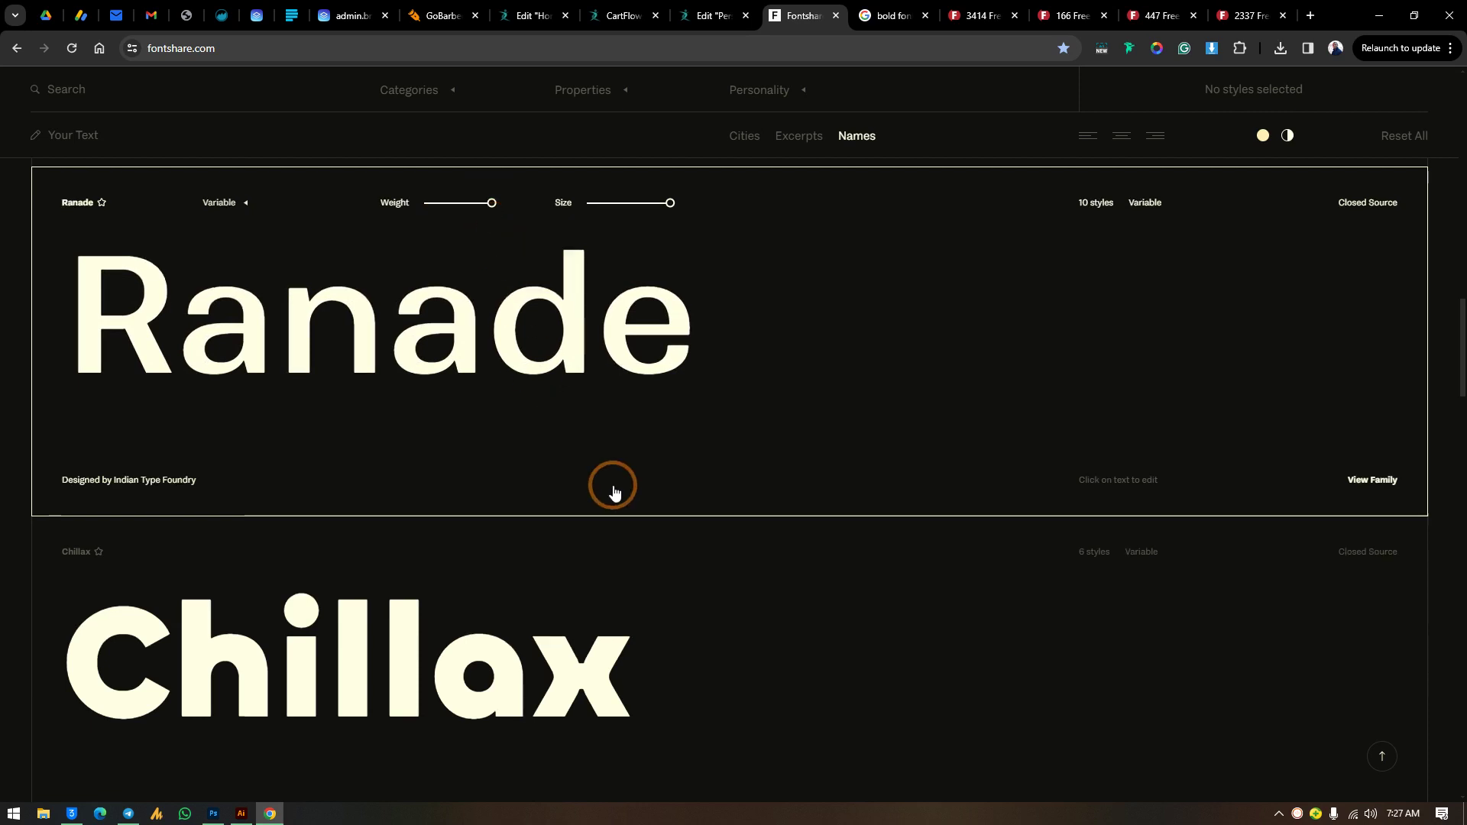
{"action": "scroll", "coordinate": [614, 484], "scroll_direction": "down", "scroll_amount": 20}
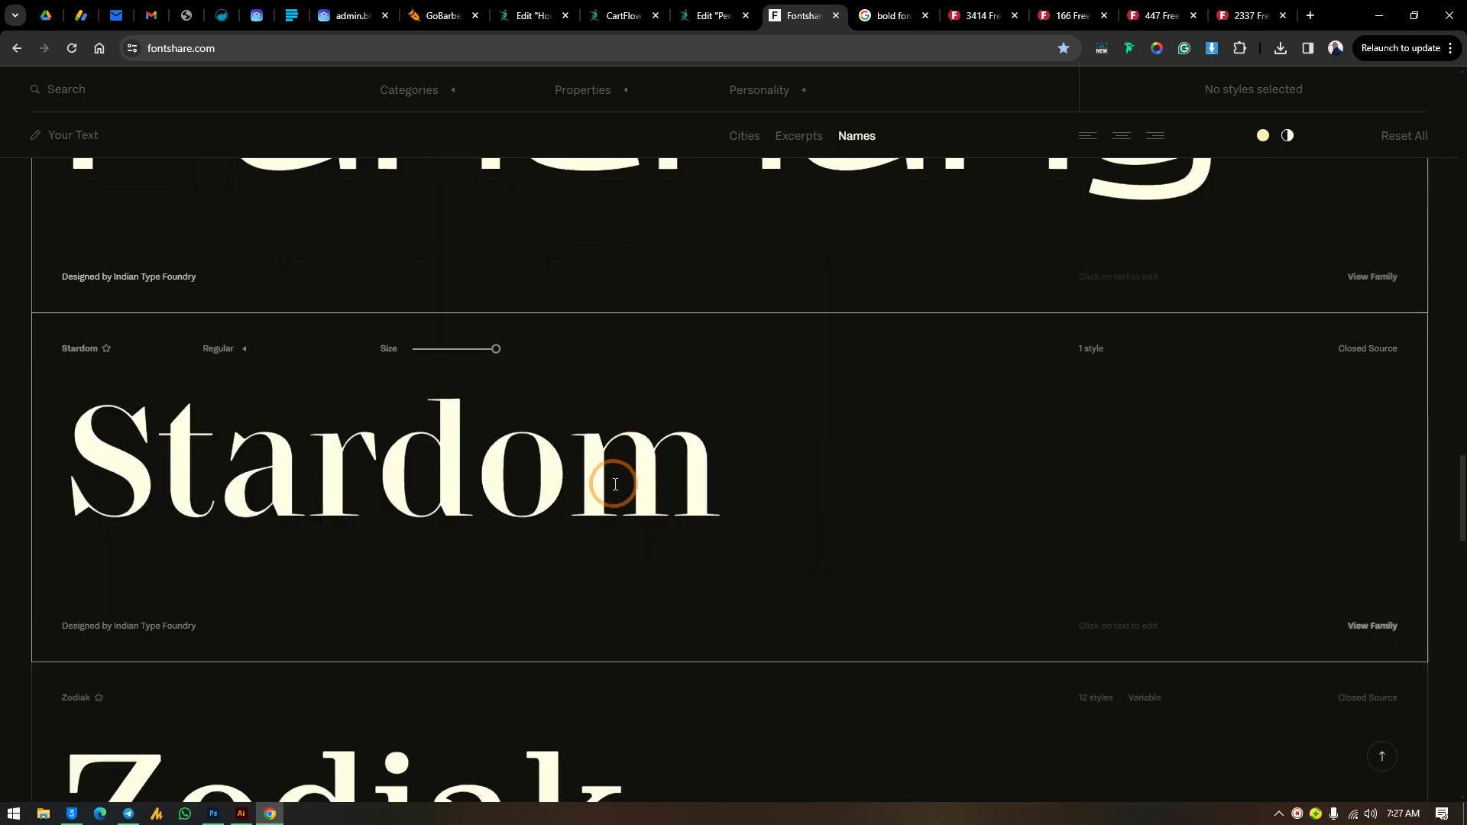
{"action": "scroll", "coordinate": [613, 483], "scroll_direction": "down", "scroll_amount": 20}
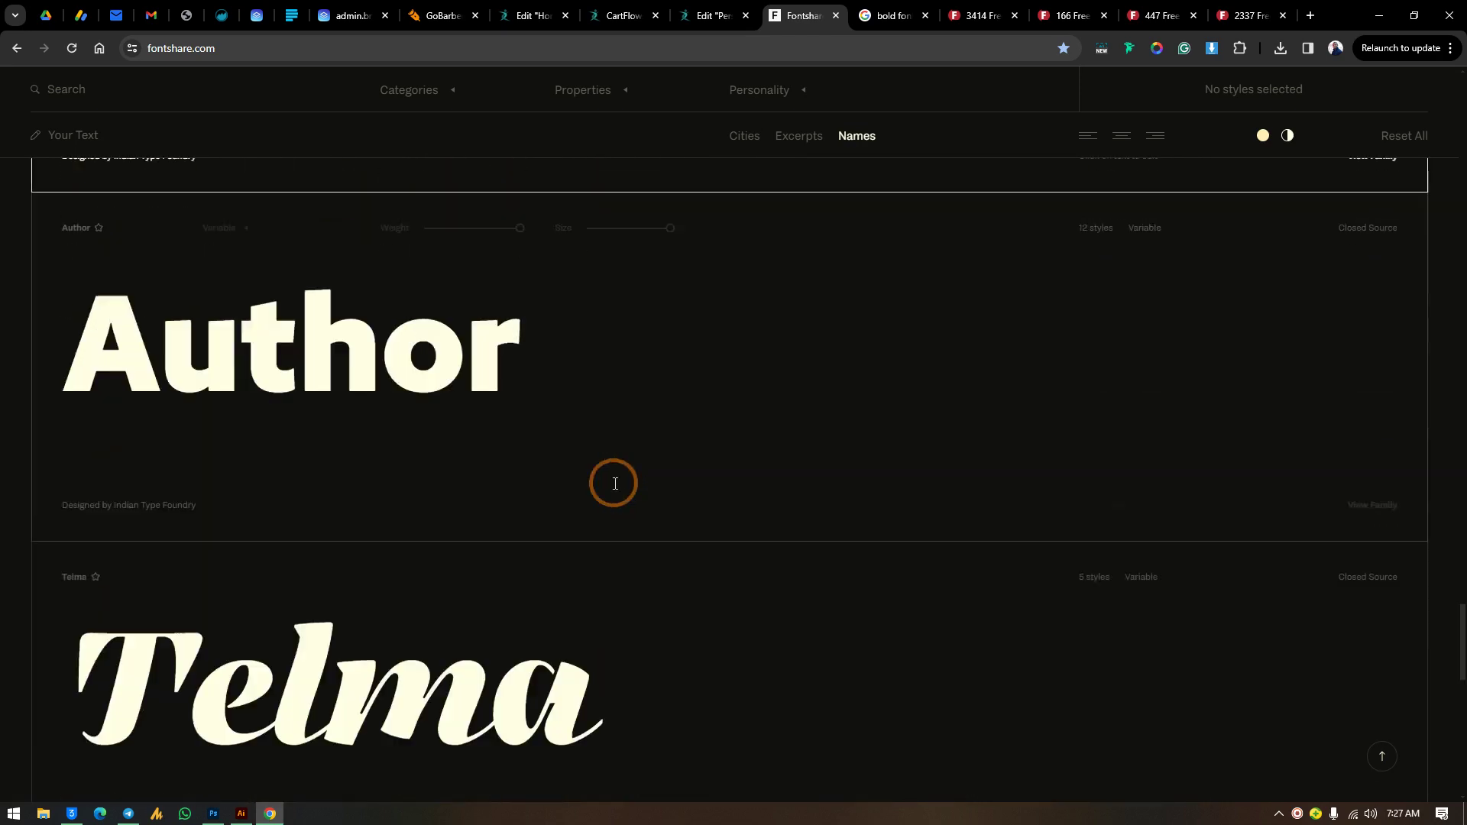
Browse through the rest of the Fontshare catalogue, examining the range of typeface styles on offer
{"action": "scroll", "coordinate": [616, 480], "scroll_direction": "down", "scroll_amount": 7}
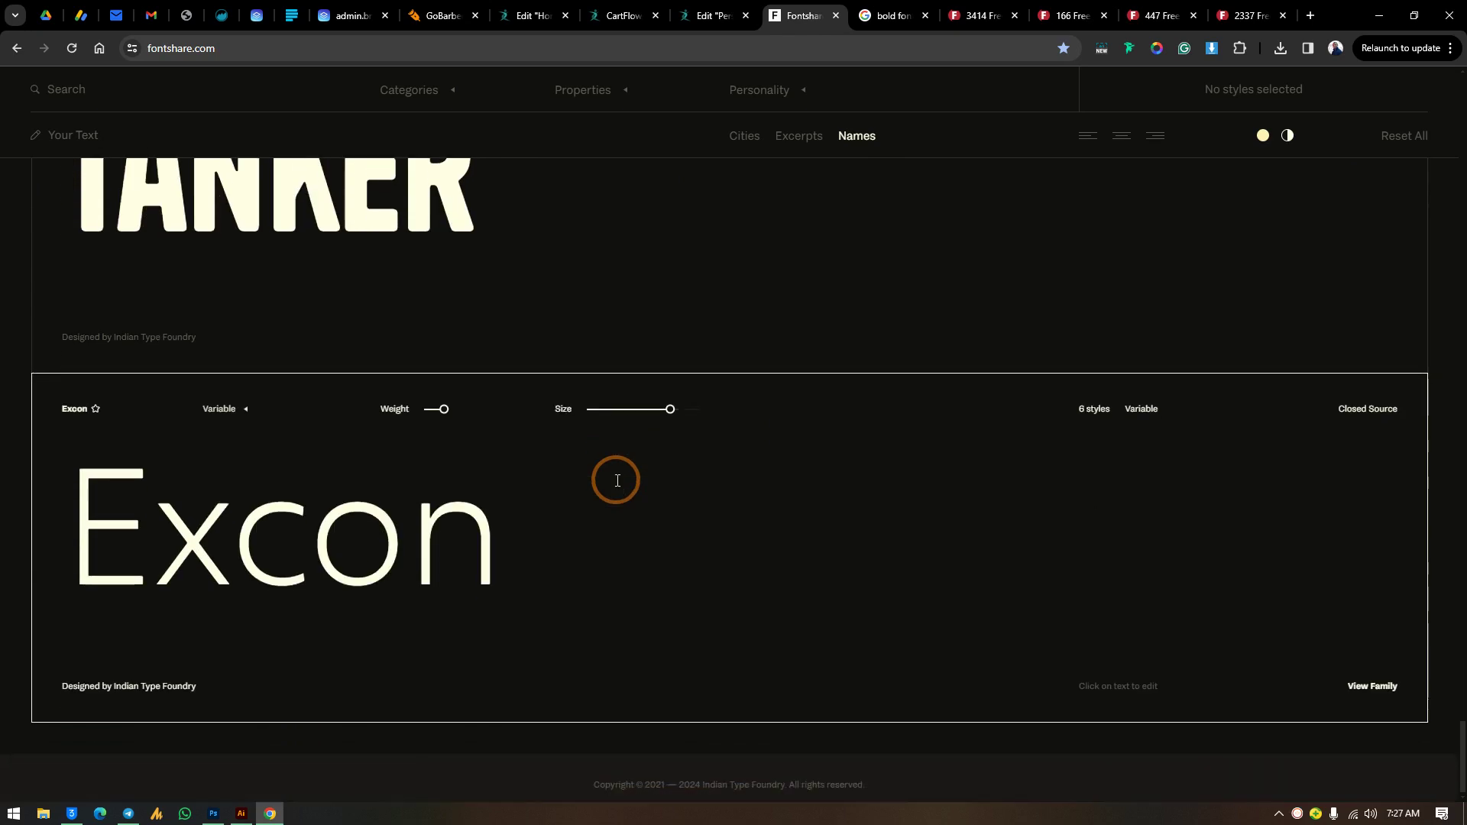
{"action": "scroll", "coordinate": [746, 639], "scroll_direction": "down", "scroll_amount": 1}
{"action": "scroll", "coordinate": [749, 640], "scroll_direction": "down", "scroll_amount": 12}
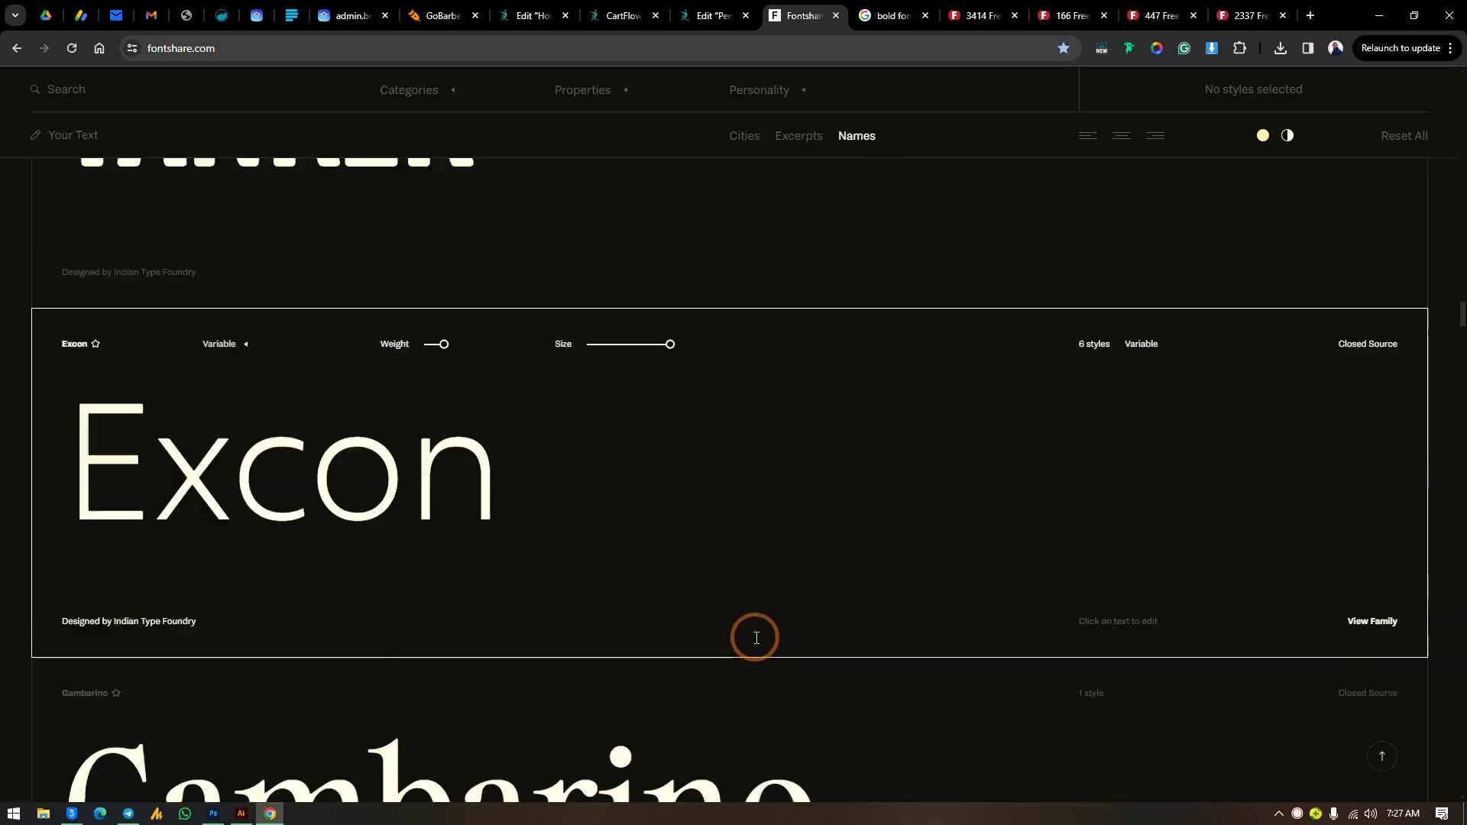
{"action": "scroll", "coordinate": [756, 644], "scroll_direction": "down", "scroll_amount": 16}
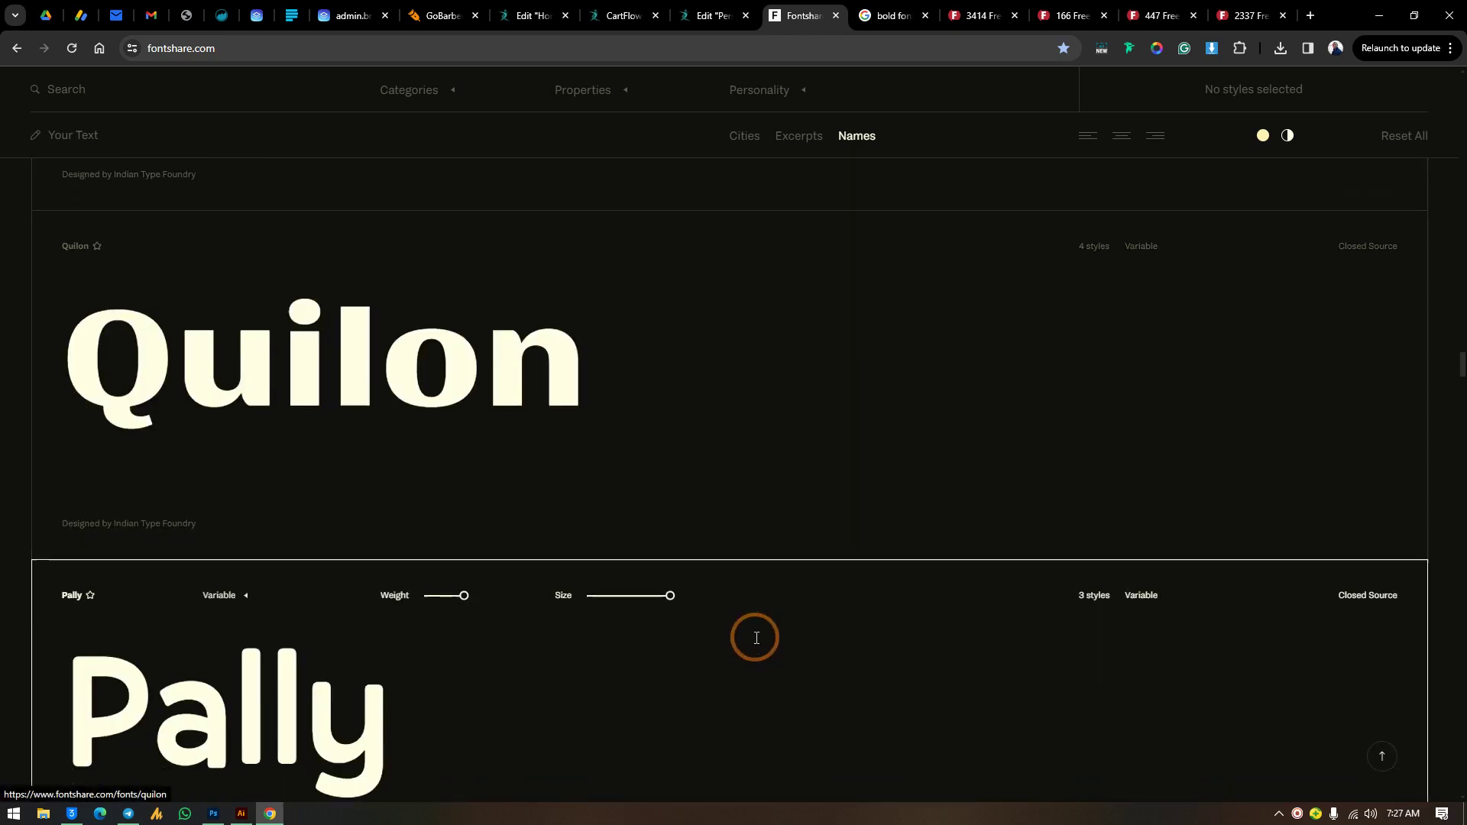
{"action": "scroll", "coordinate": [733, 611], "scroll_direction": "down", "scroll_amount": 10}
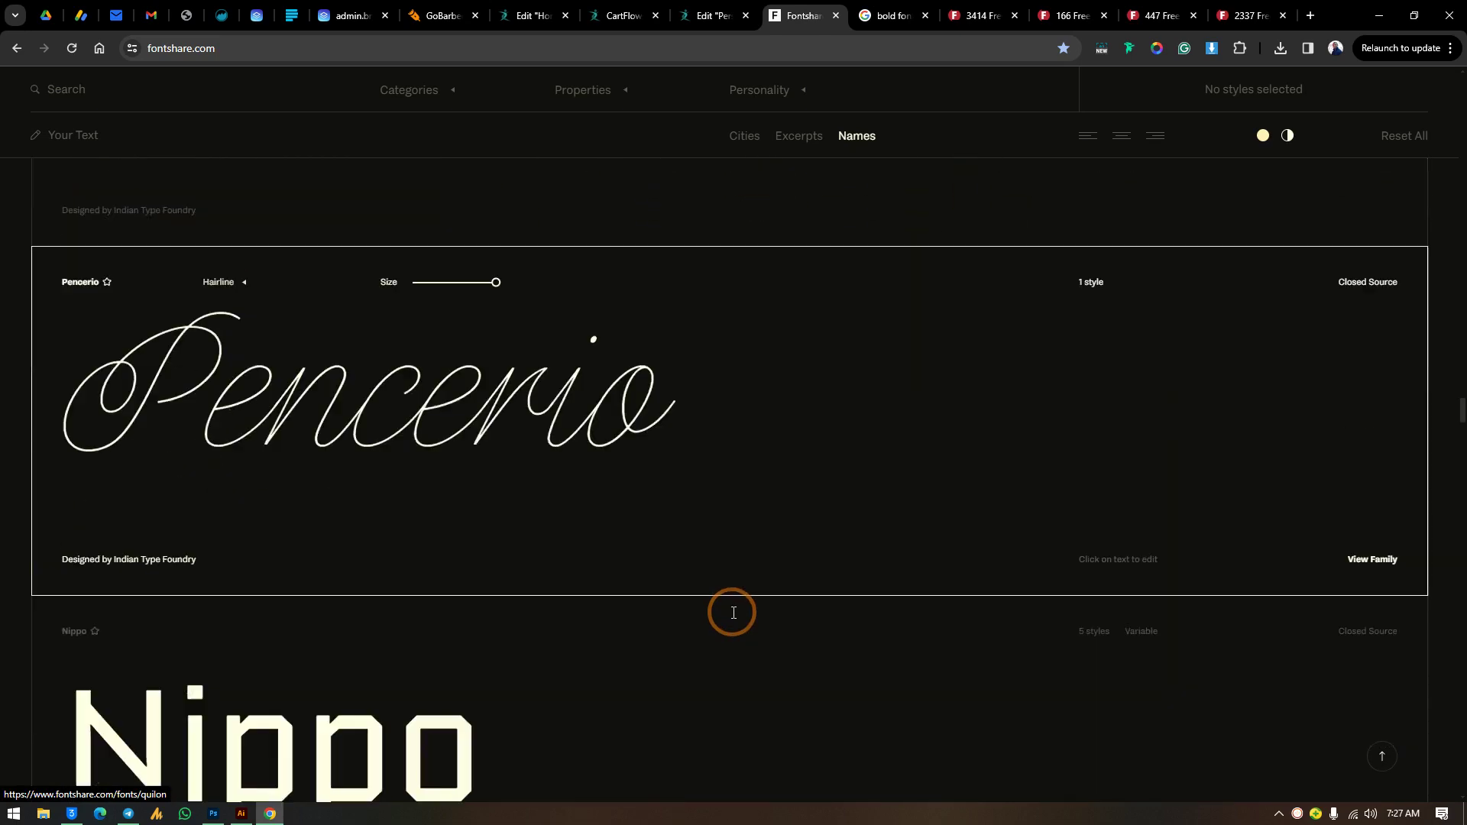
{"action": "left_click_drag", "start_coordinate": [1463, 426], "coordinate": [1462, 650]}
Close the Google results tab for "bold fonts squrrel" and return to the Fontshare page
{"action": "left_click", "coordinate": [877, 8]}
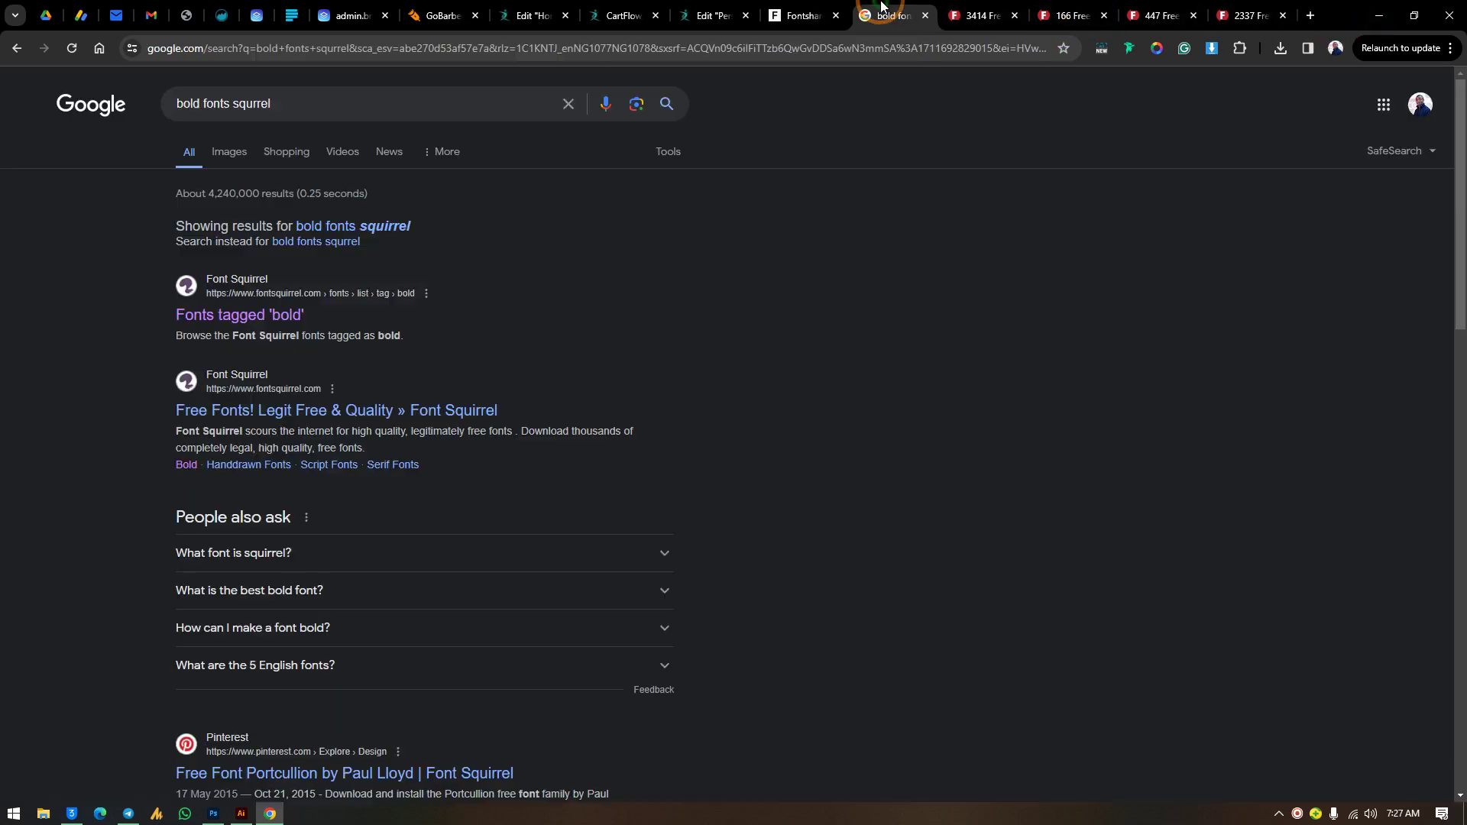
{"action": "left_click", "coordinate": [924, 16]}
{"action": "left_click", "coordinate": [803, 16]}
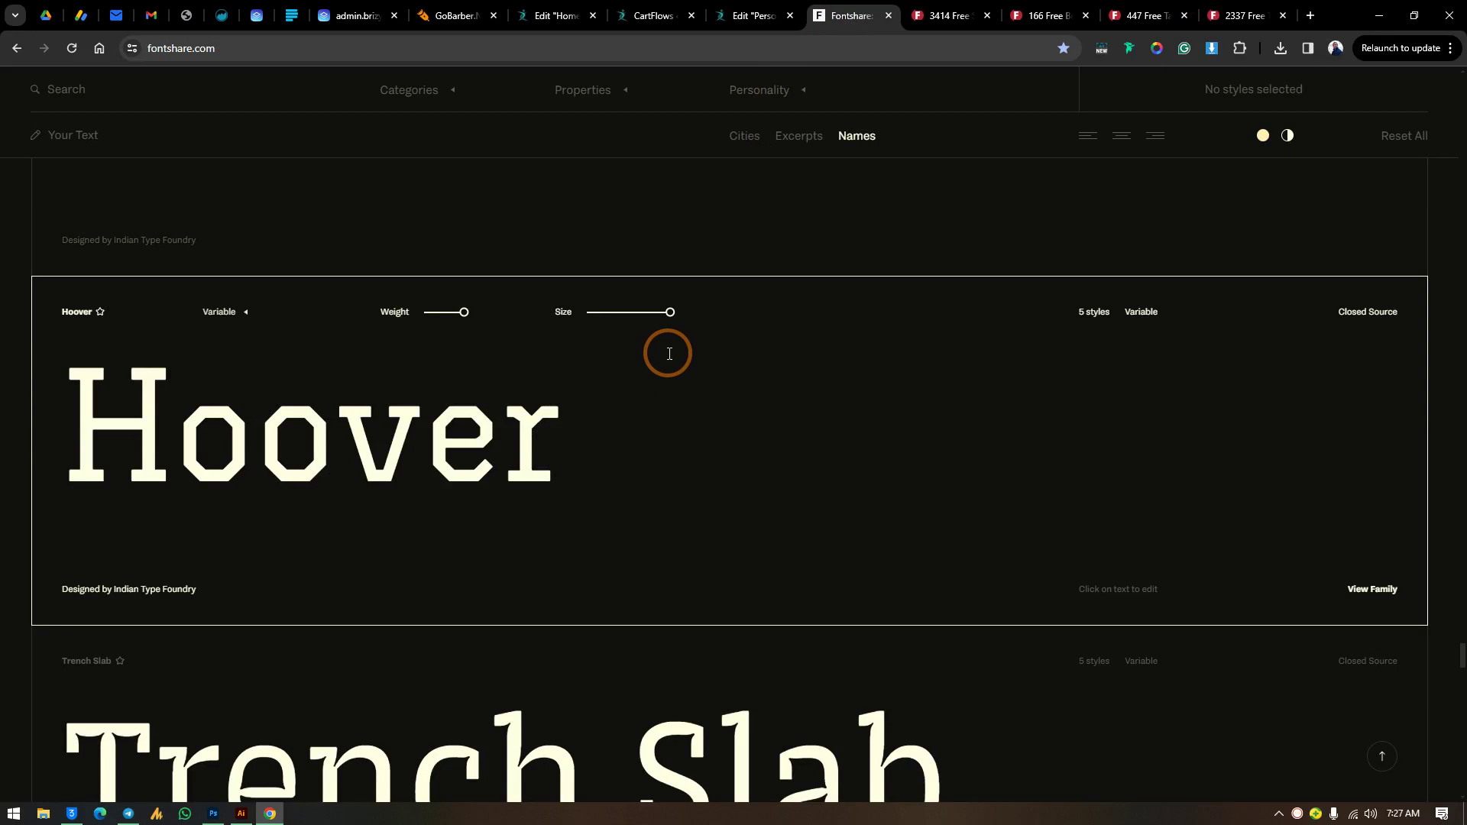